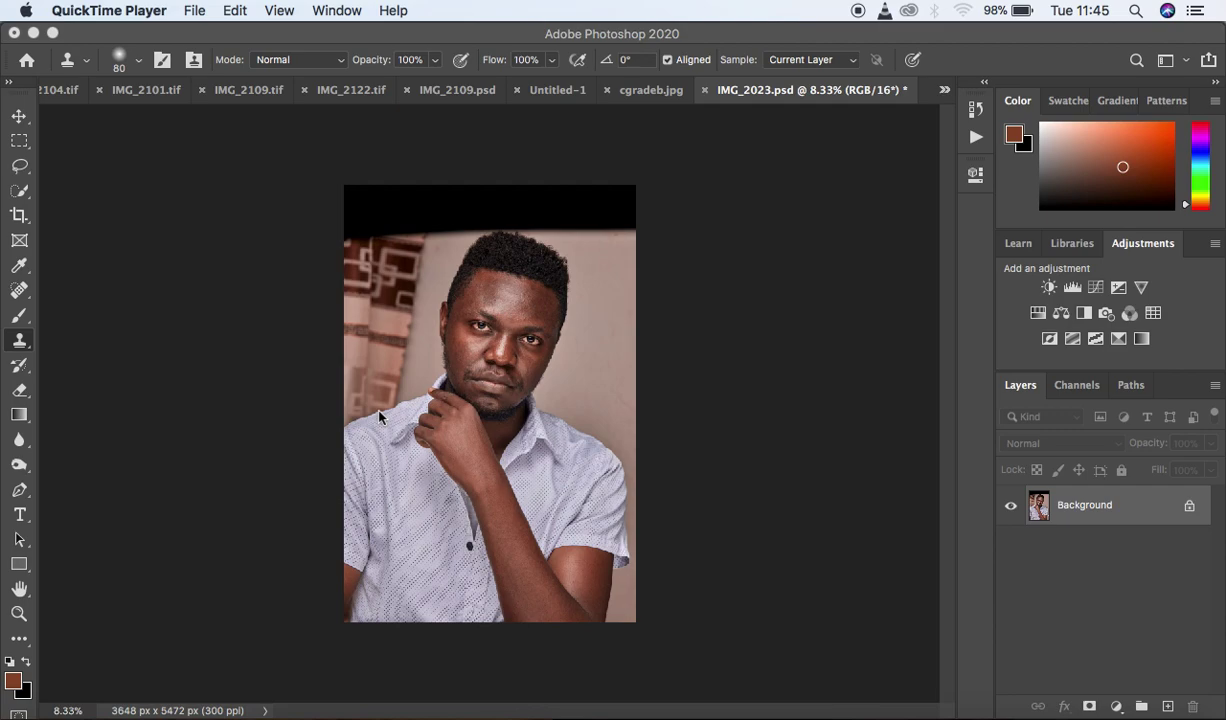
Crop the portrait to a 4:5 (8:10) ratio, excluding the black band above the head
click(20, 214)
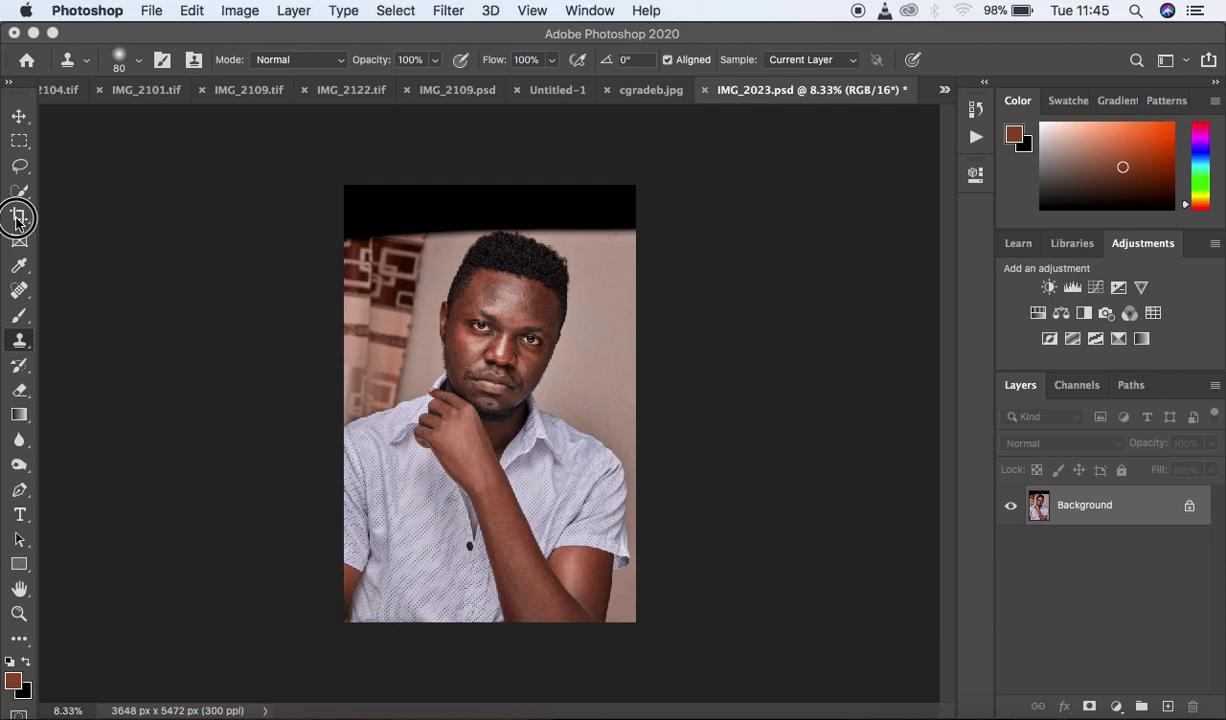
click(150, 60)
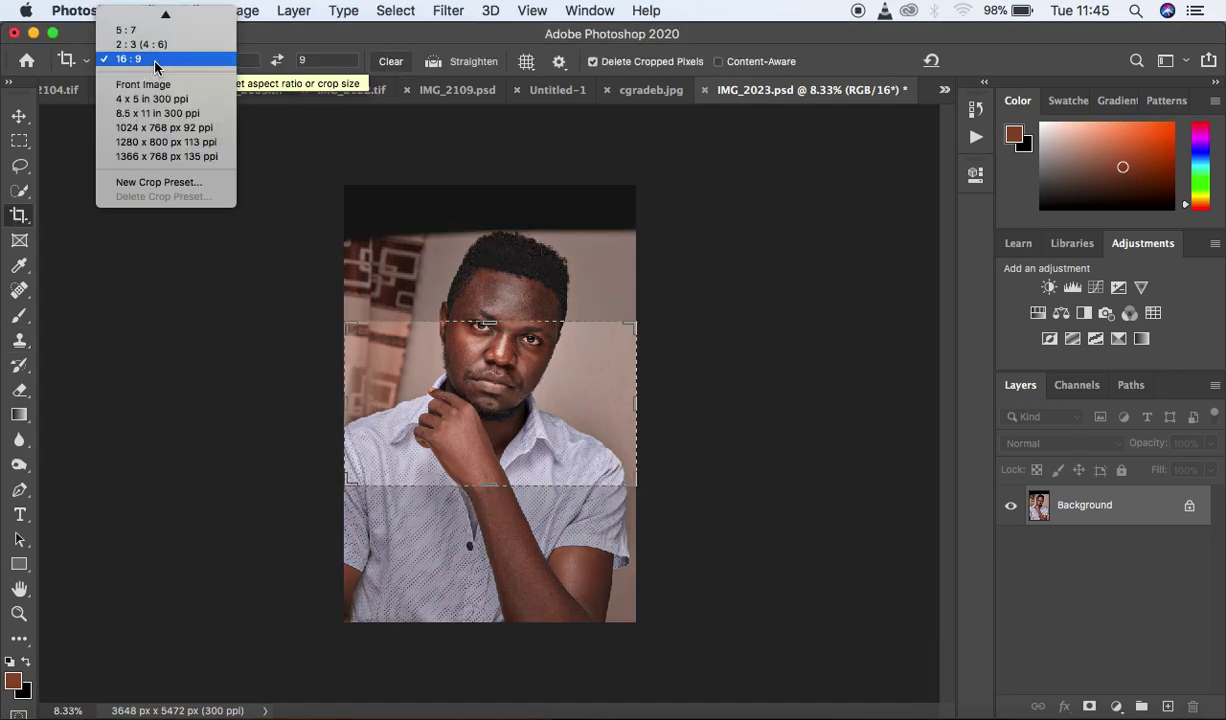
scroll(140, 45, up, 3)
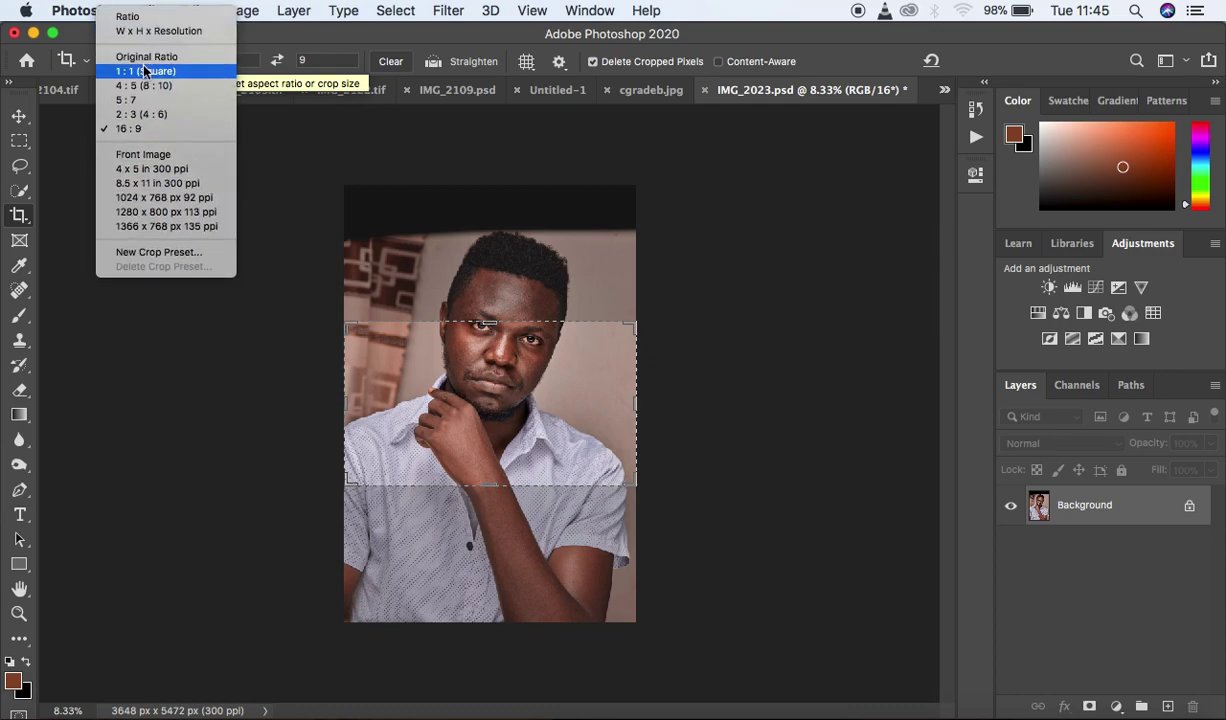
click(145, 86)
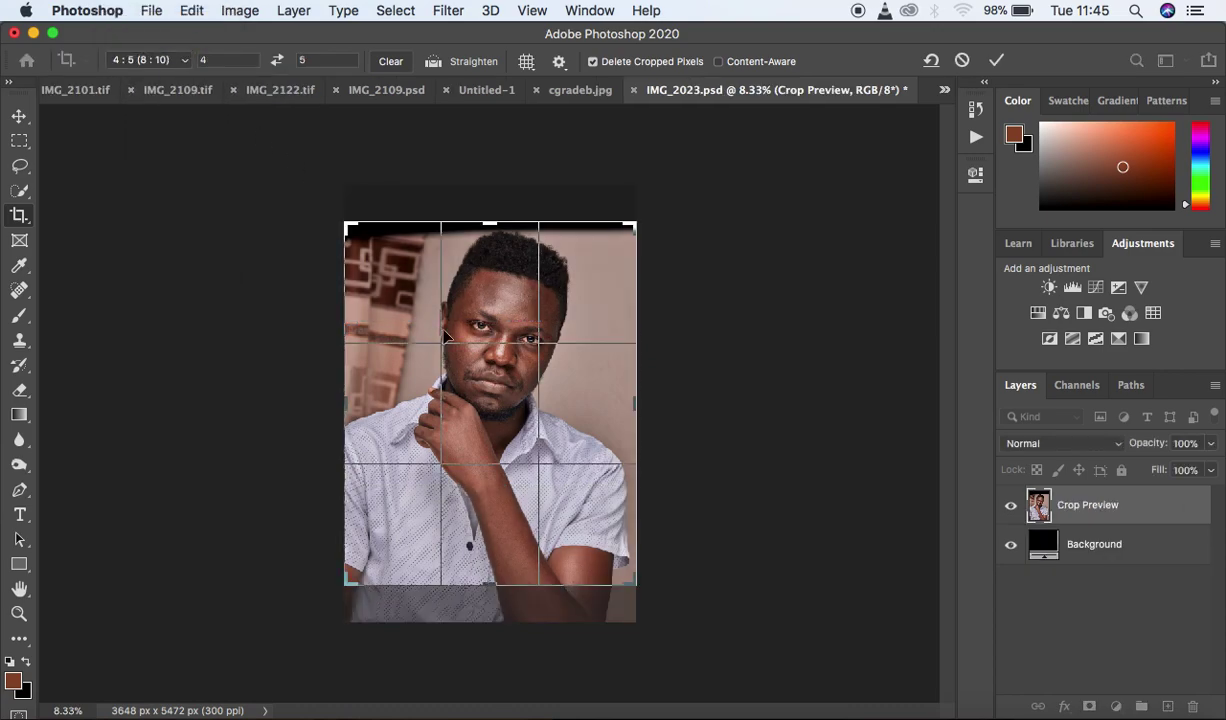
key(super)
drag(344, 220, 349, 229)
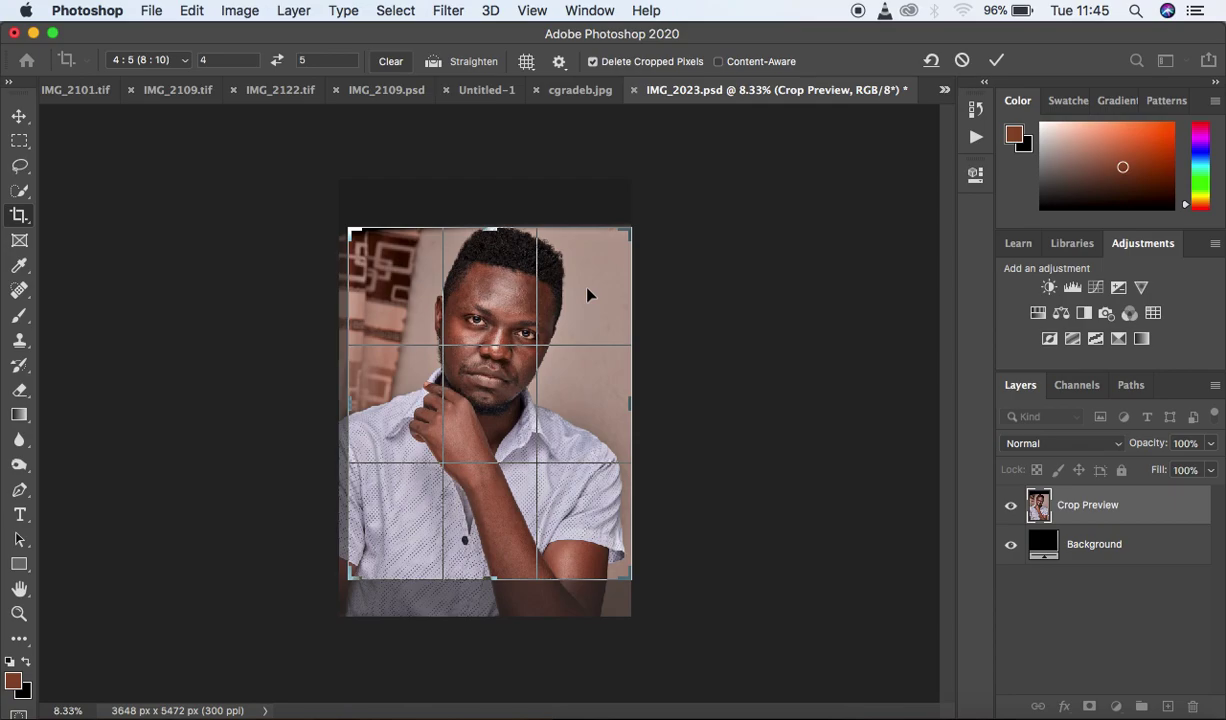
key(Return)
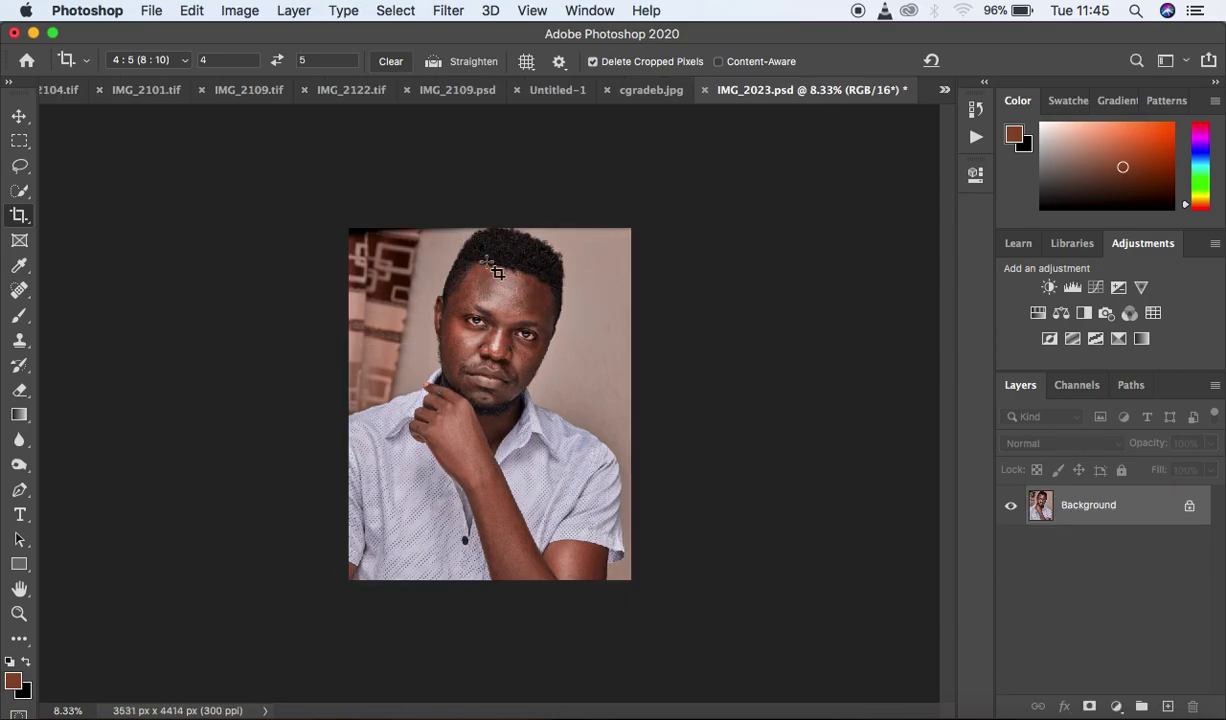
Duplicate the cropped Background layer onto a new layer
key(super)
key(super+equal)
key(super+minus)
key(super)
key(super+j)
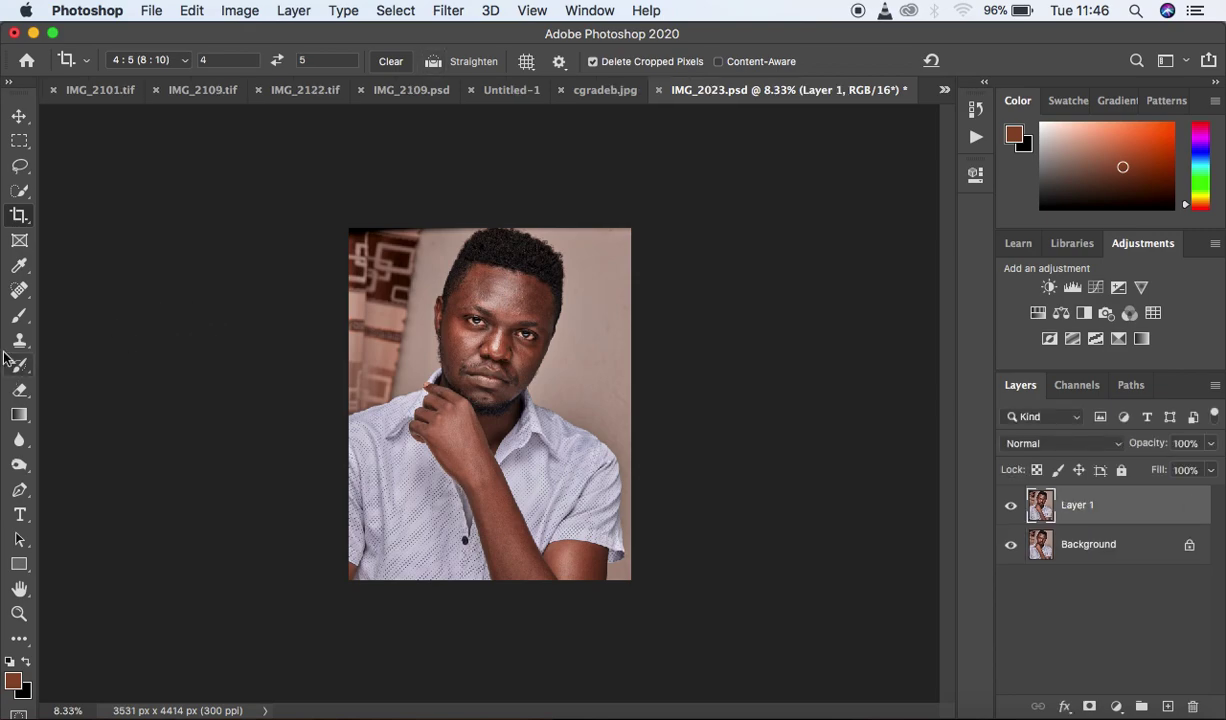
Trace the shirt's shoulder edge beneath the patterned curtain with a Pen tool path, ending at the curtain's border with the plain wall
click(19, 489)
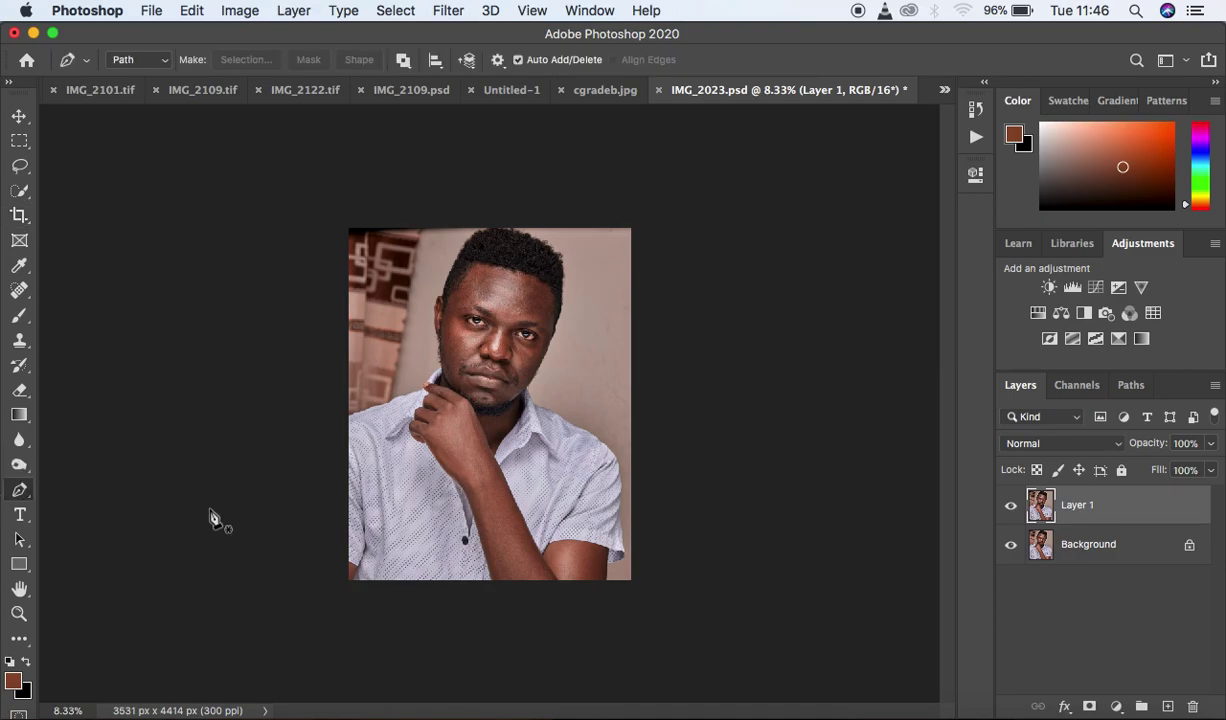
key(super+equal)
key(super+equal)
key(super+equal)
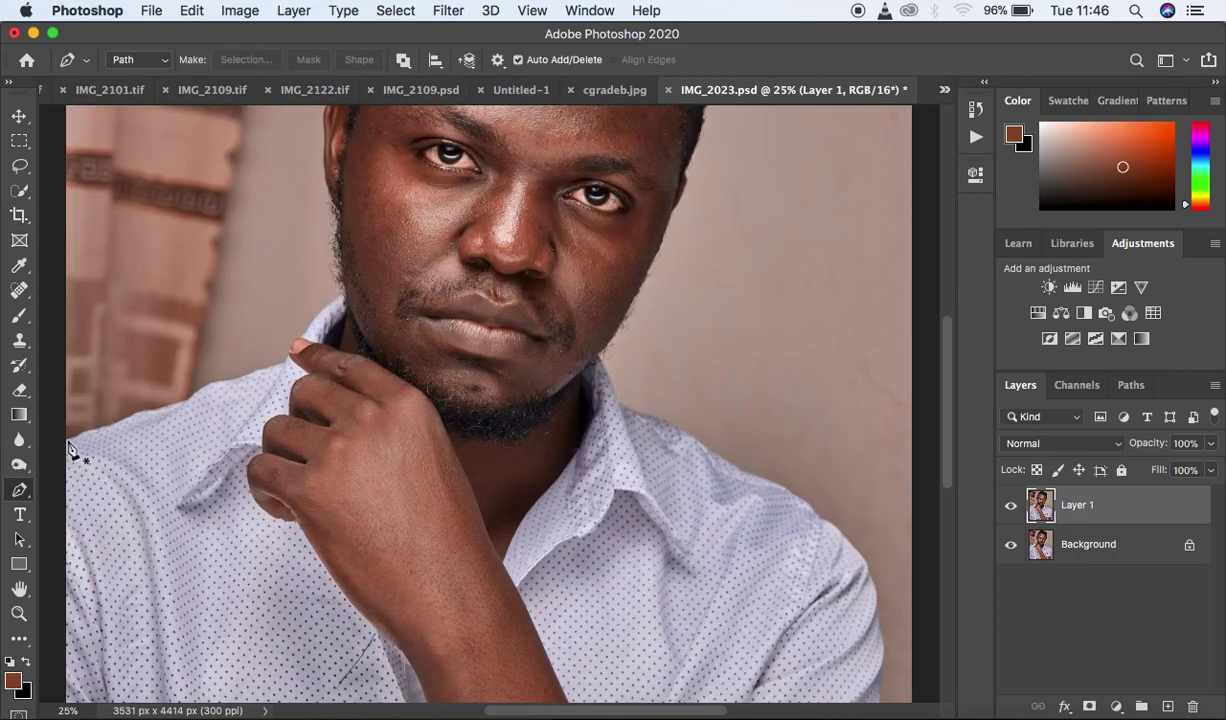
click(65, 439)
click(80, 438)
click(94, 432)
click(112, 423)
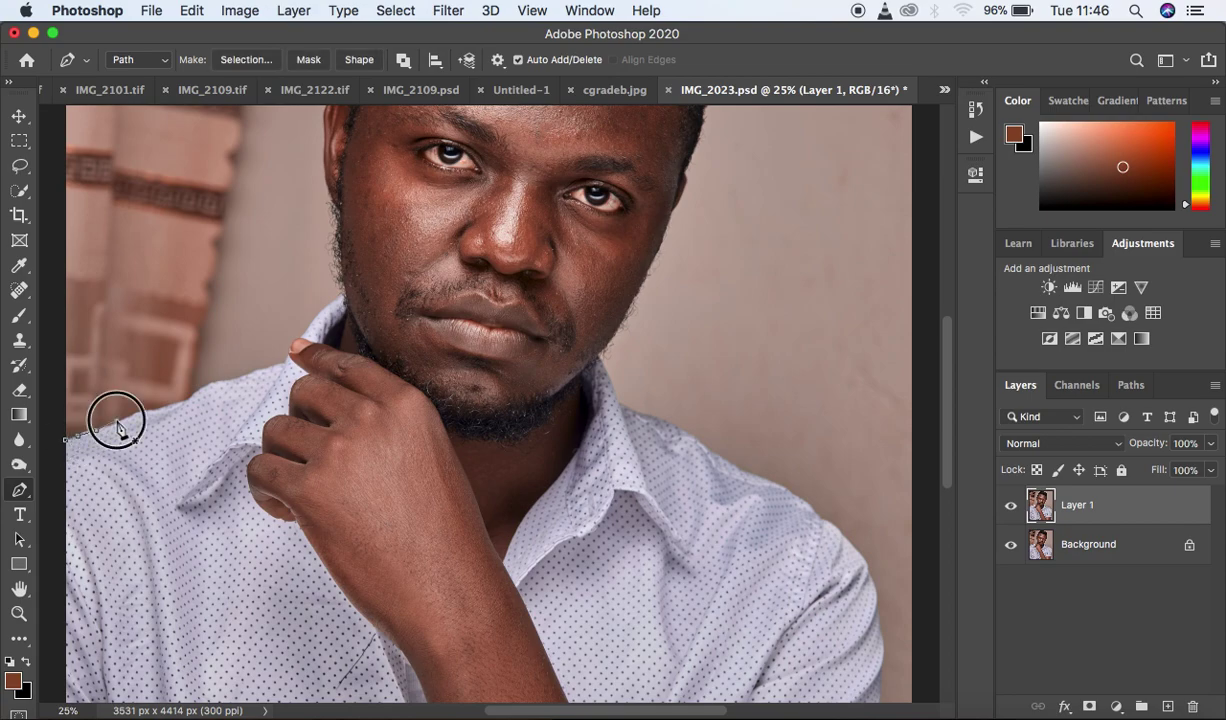
click(110, 424)
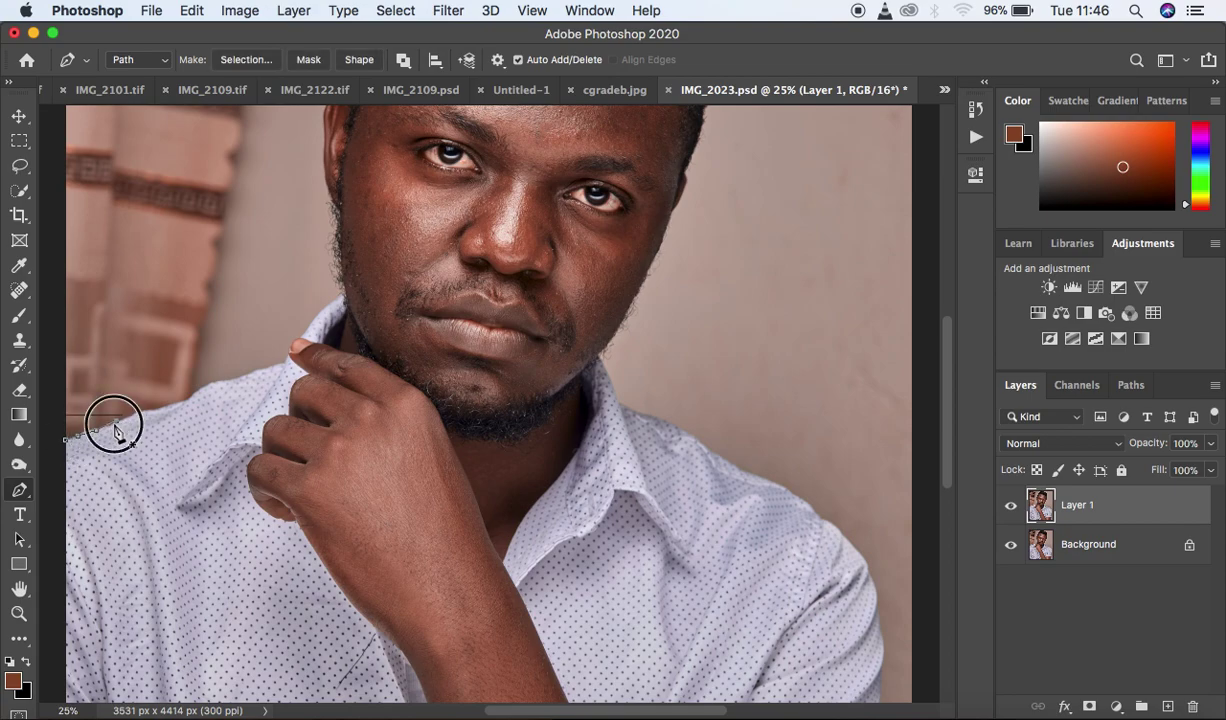
click(124, 424)
click(138, 413)
click(155, 411)
click(172, 410)
click(187, 401)
click(200, 392)
click(212, 383)
click(221, 363)
click(234, 290)
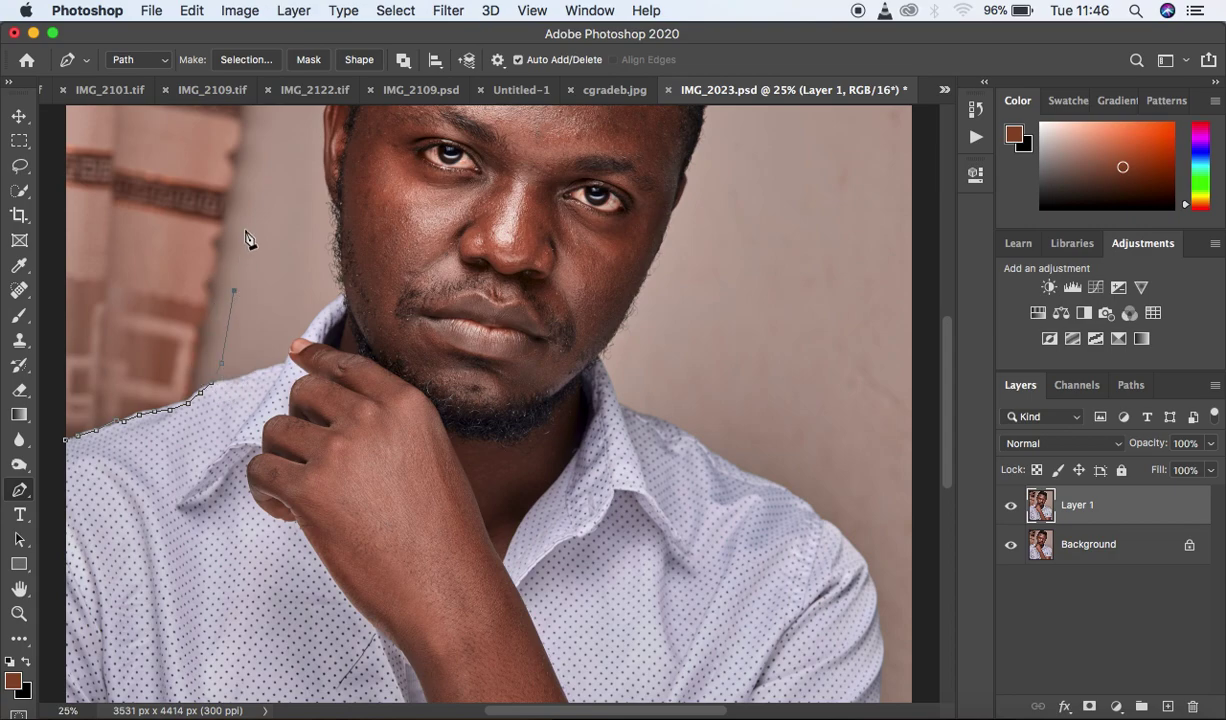
Extend the path up the curtain's edge and around the outside of the image, closing it around the whole curtain area
key(super+minus)
key(super+minus)
key(super+minus)
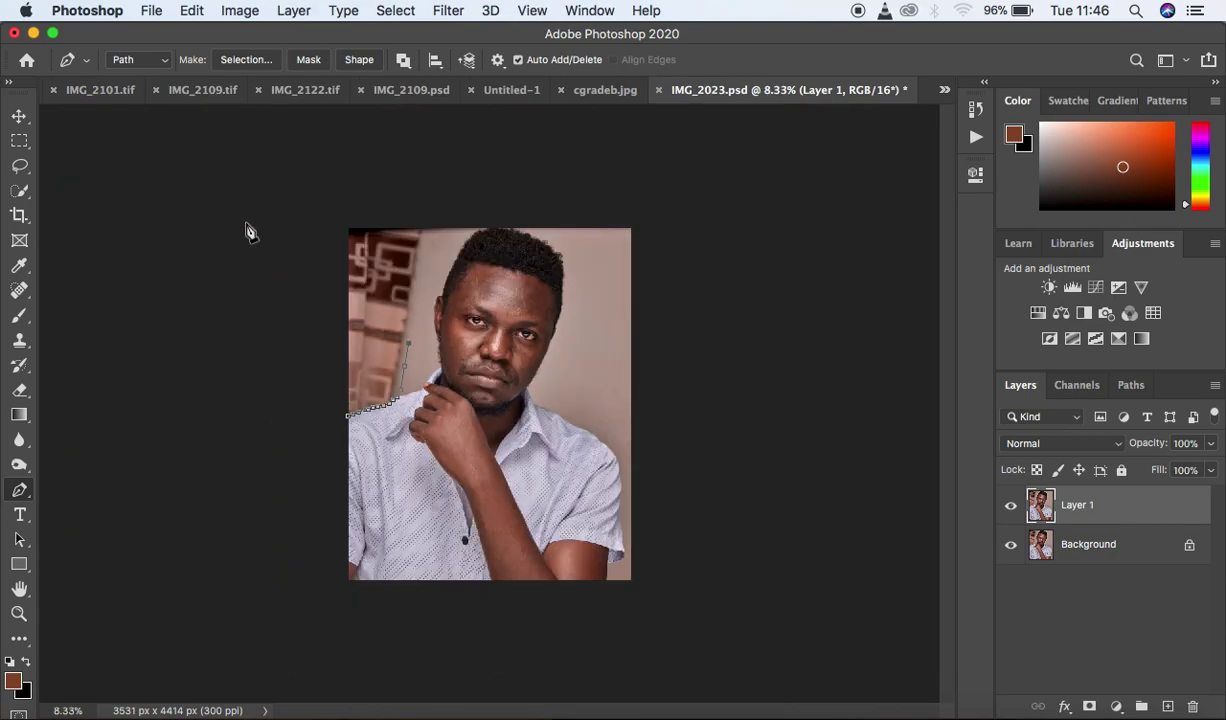
click(414, 309)
click(426, 222)
click(391, 215)
click(338, 220)
click(337, 303)
click(337, 388)
click(337, 416)
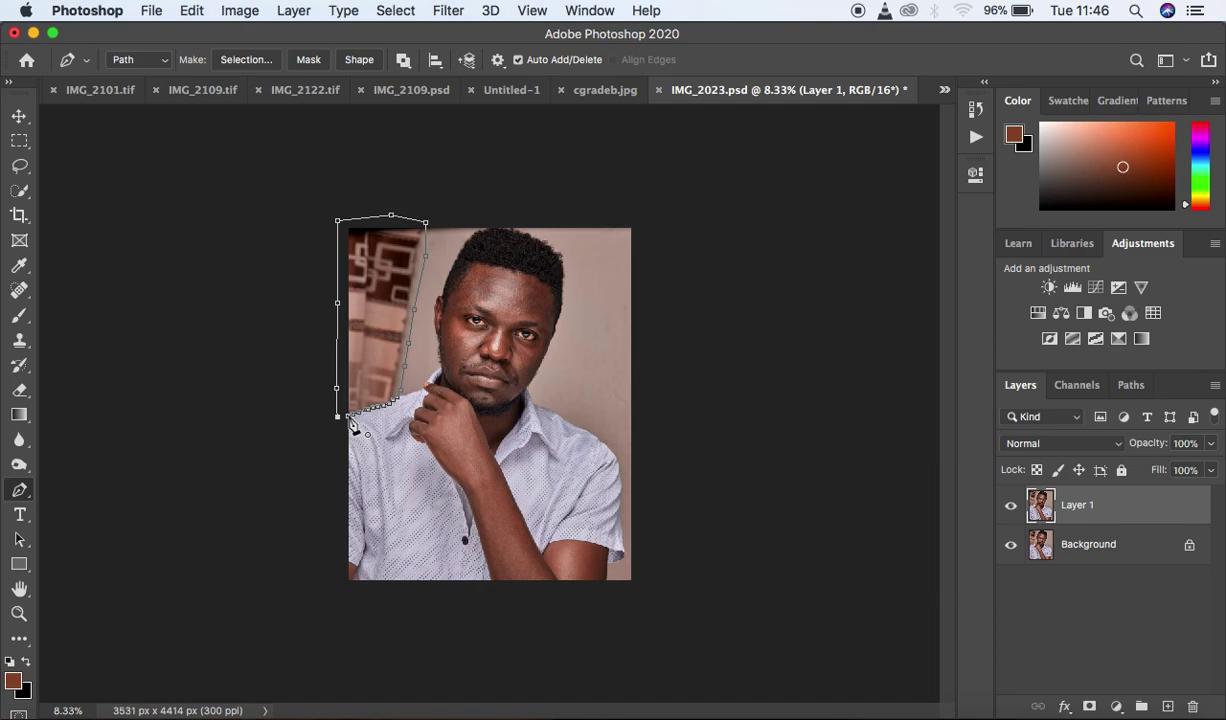
click(344, 412)
Convert the curtain path to a new anti-aliased selection with a 2-pixel feather radius
right_click(345, 407)
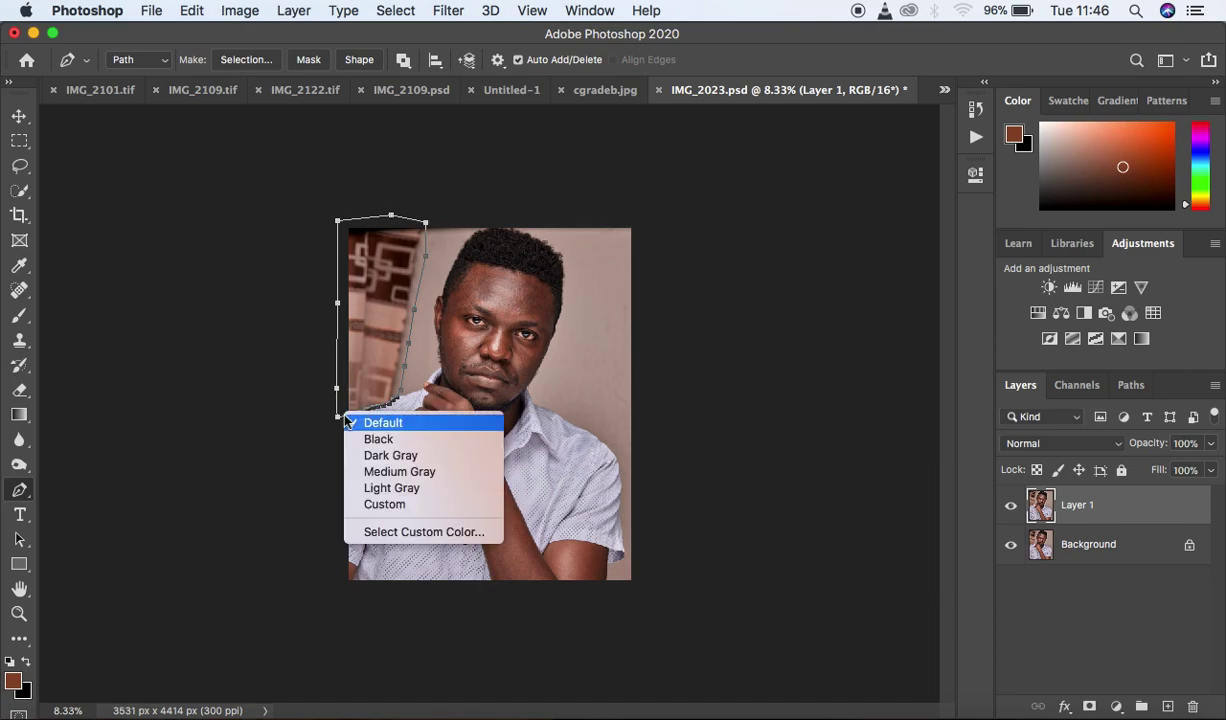
right_click(371, 332)
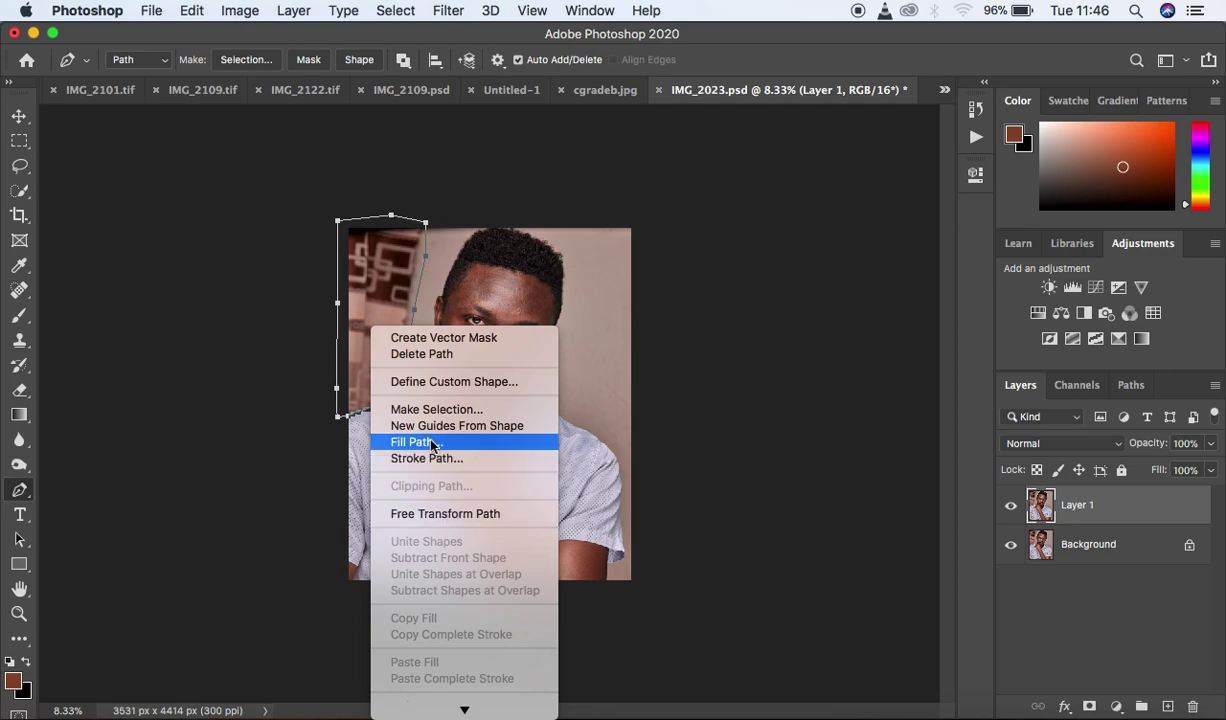
click(428, 409)
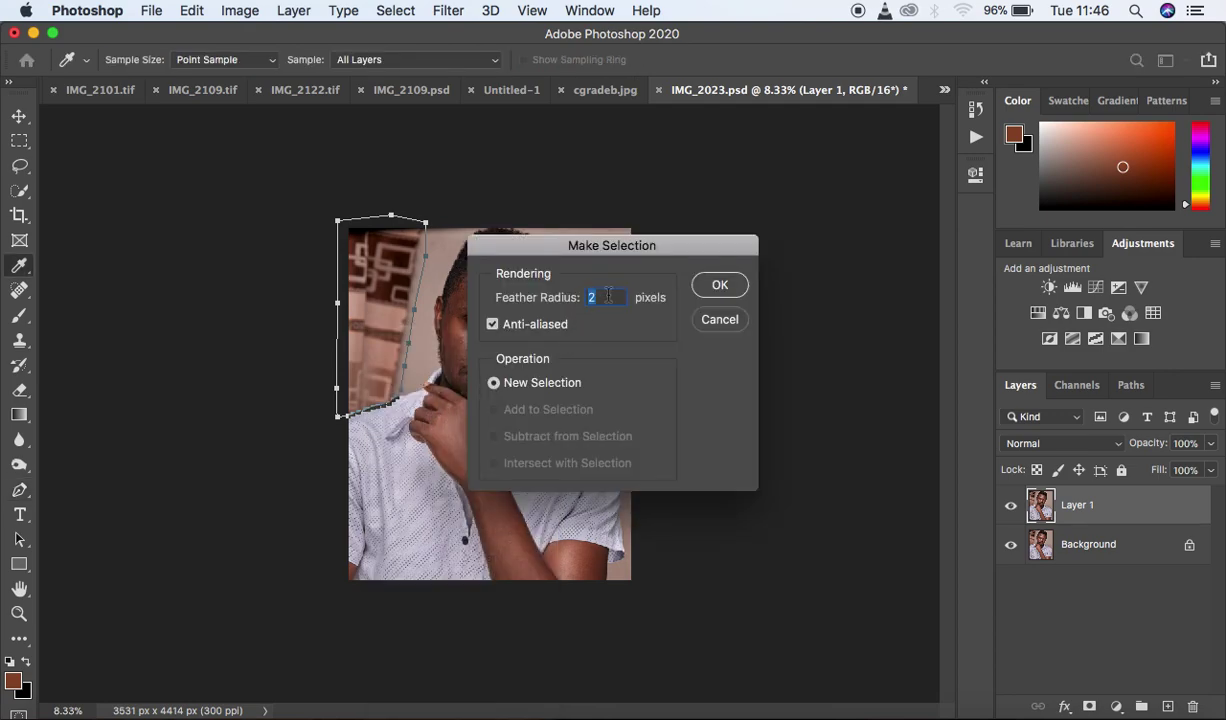
click(716, 286)
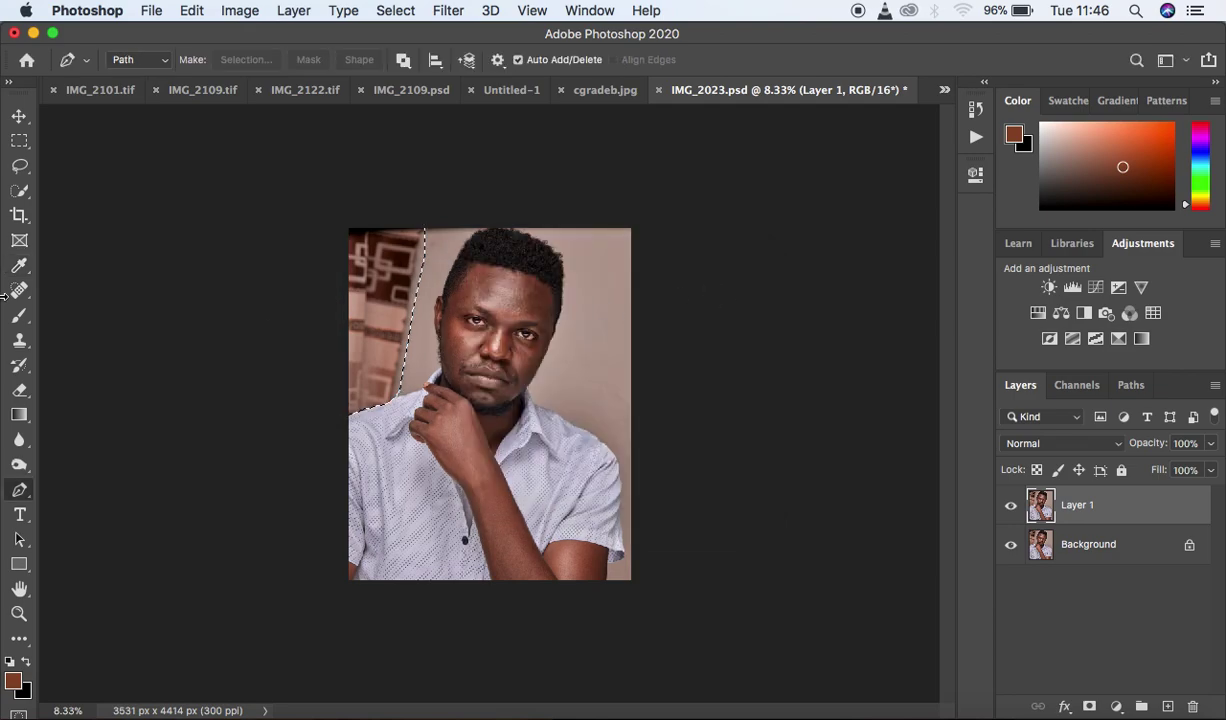
Cover the selected curtain with plain wall sampled from the other side of the man, using a 400-pixel Clone Stamp brush
click(18, 341)
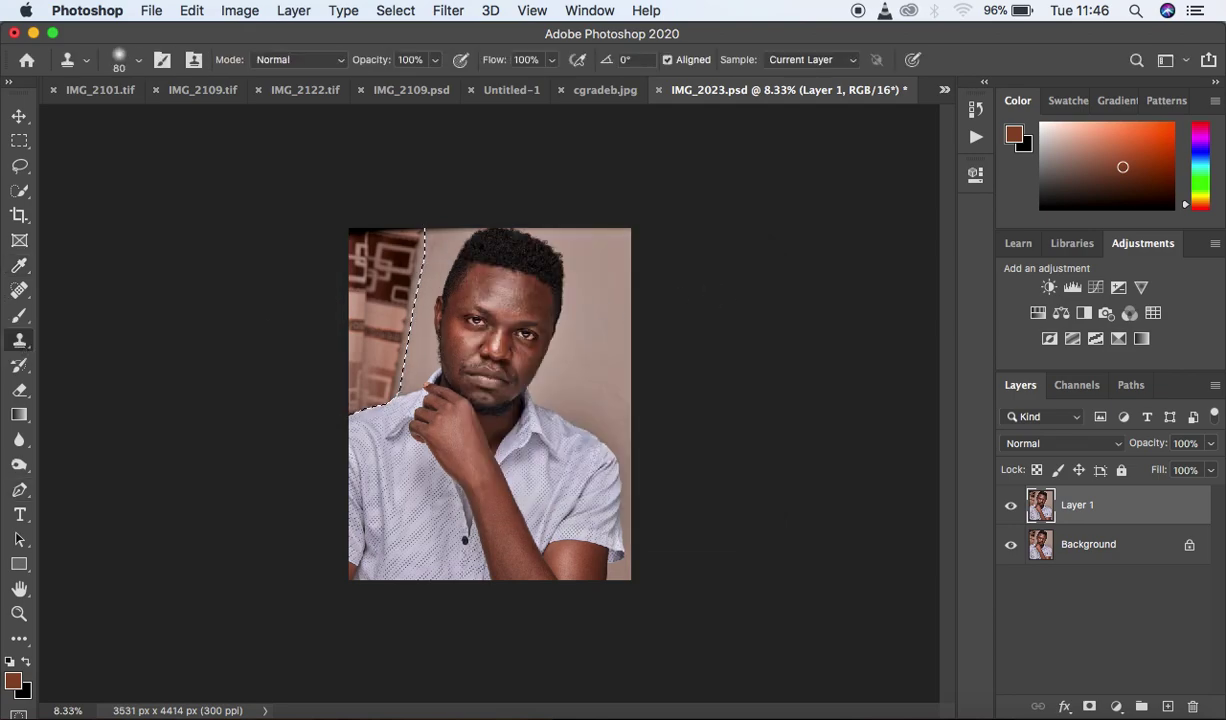
key(super+plus)
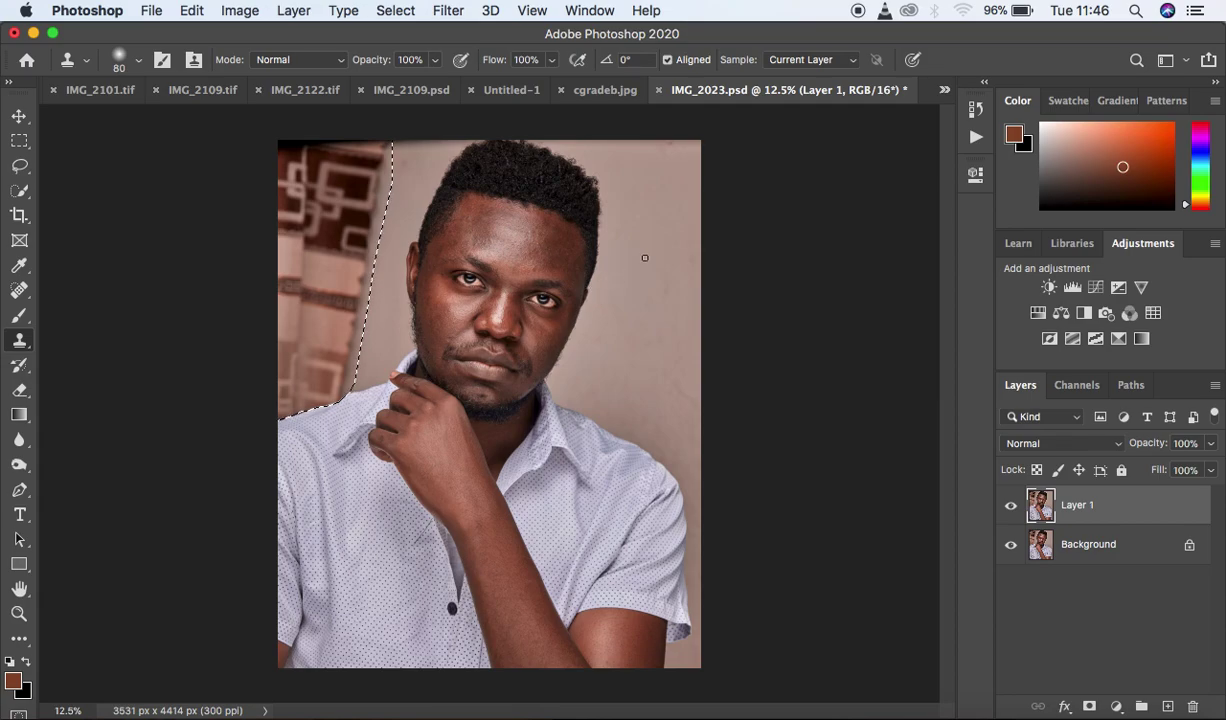
key(bracketright)
key(bracketright)
key(bracketright)
key(bracketright)
key(bracketright)
key(bracketright)
key(bracketright)
key(bracketright)
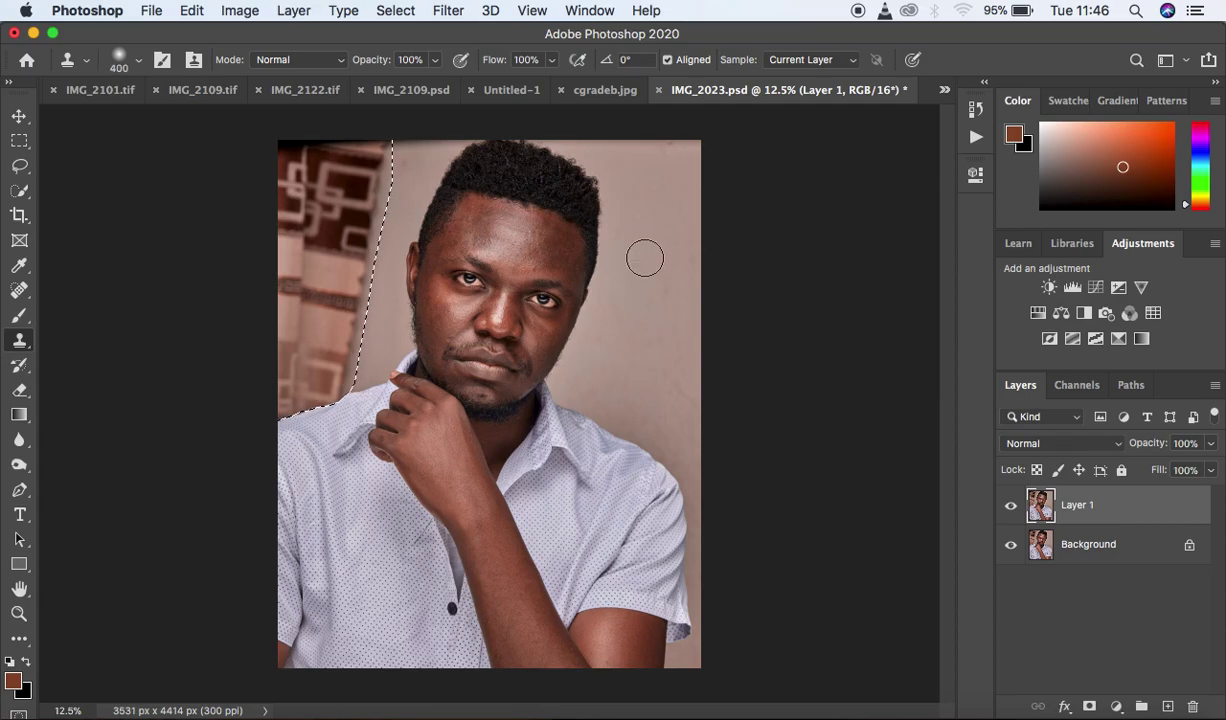
key(bracketright)
key(bracketleft)
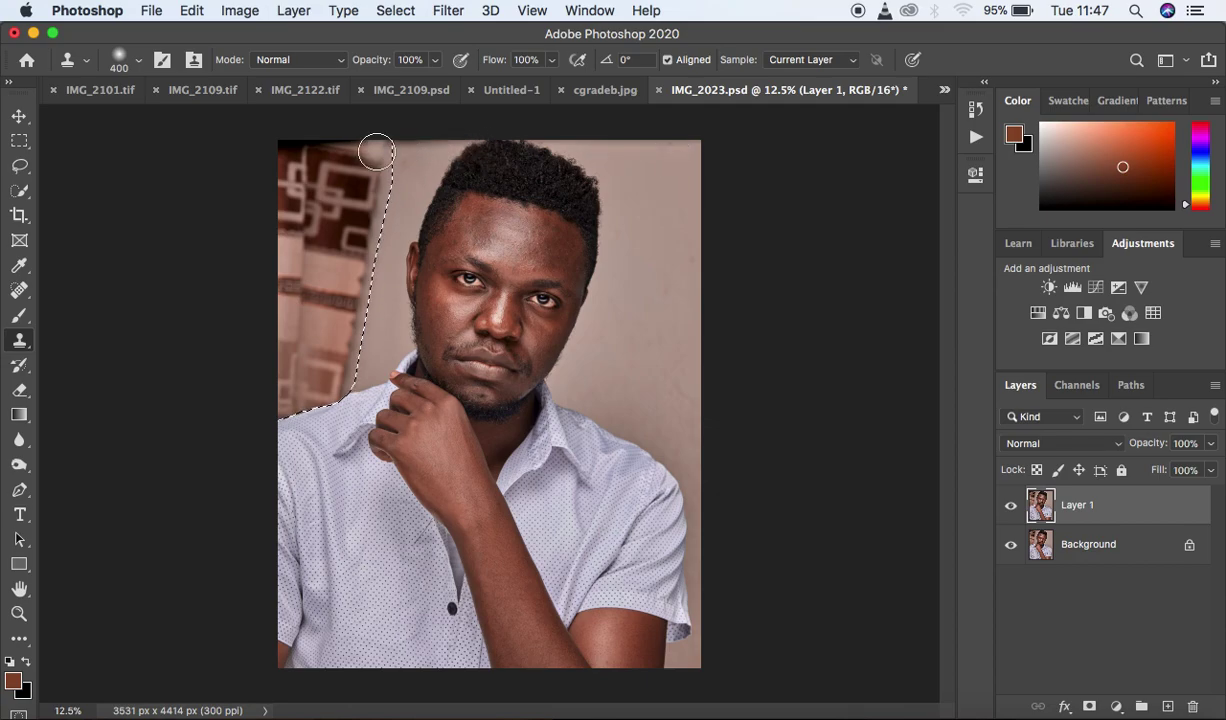
mouse_move(376, 229)
mouse_down()
mouse_move(367, 177)
mouse_move(366, 269)
mouse_move(371, 186)
mouse_move(368, 252)
mouse_move(353, 221)
mouse_move(359, 347)
mouse_move(343, 352)
mouse_move(343, 316)
mouse_move(340, 370)
mouse_move(346, 338)
mouse_move(349, 352)
mouse_move(336, 369)
mouse_move(331, 345)
mouse_move(332, 376)
mouse_move(322, 274)
mouse_move(324, 300)
mouse_move(354, 178)
mouse_move(336, 143)
mouse_up()
alt+click(622, 274)
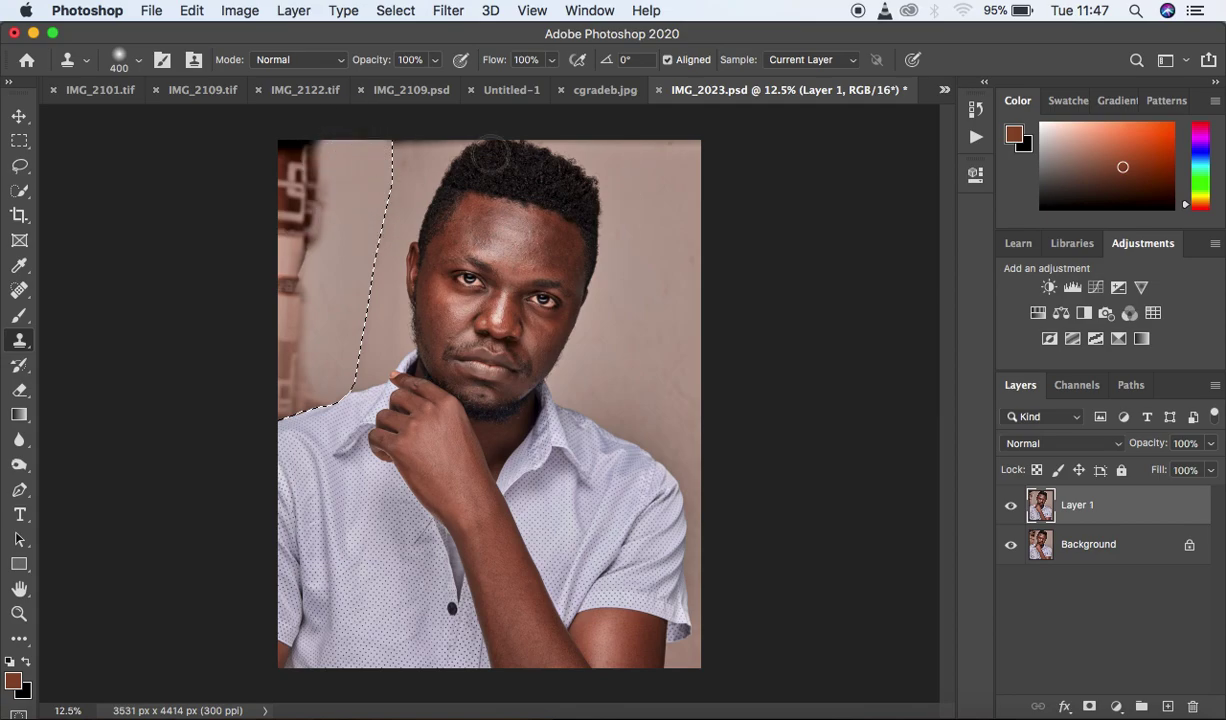
alt+click(669, 164)
mouse_move(289, 141)
mouse_down()
mouse_move(299, 184)
mouse_move(307, 142)
mouse_move(301, 208)
mouse_move(308, 166)
mouse_move(291, 303)
mouse_move(289, 260)
mouse_move(290, 404)
mouse_move(323, 190)
mouse_move(321, 258)
mouse_move(312, 178)
mouse_move(283, 216)
mouse_move(283, 167)
mouse_up()
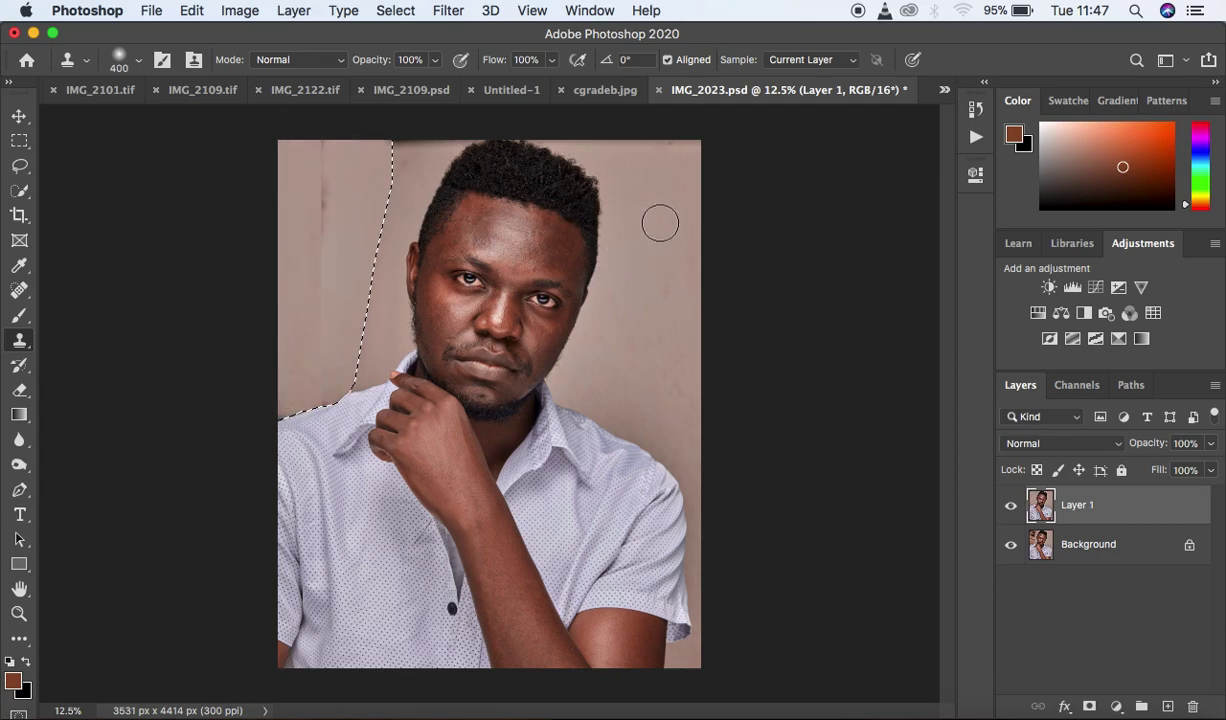
Clone clean wall texture over the seams and marks in the selected area, undoing the stroke that copies part of the shirt
alt+click(657, 219)
alt+click(646, 246)
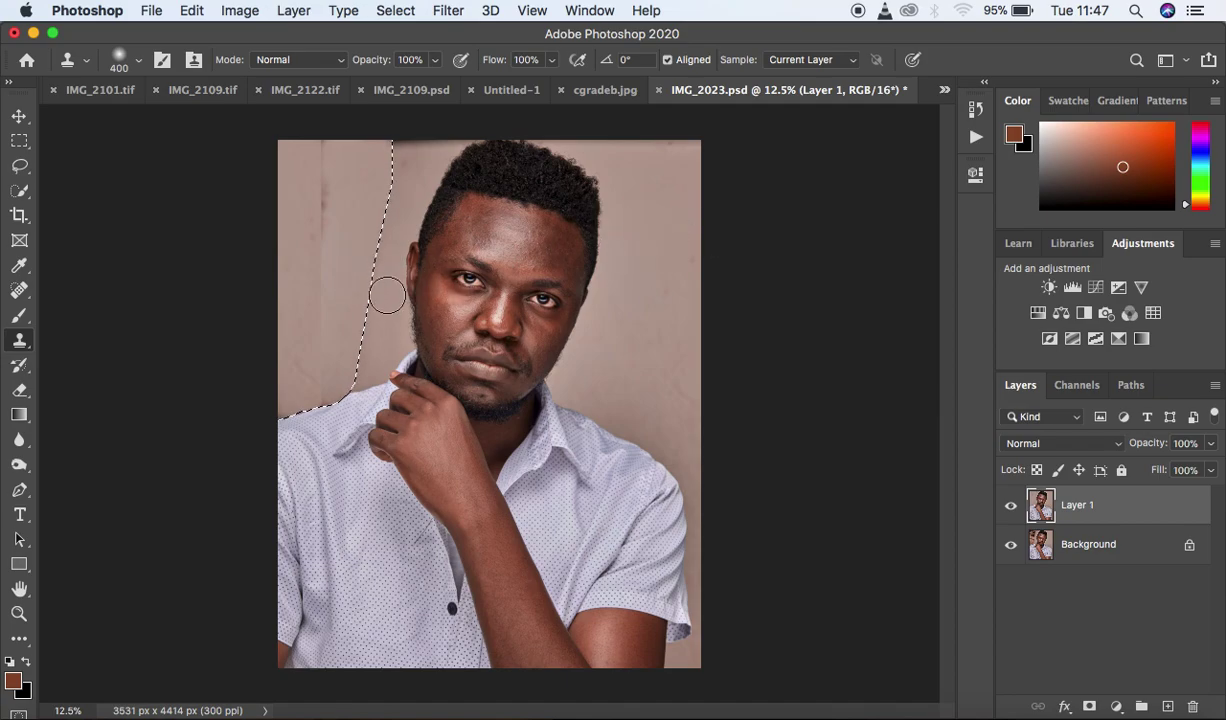
mouse_move(327, 318)
mouse_down()
mouse_move(323, 179)
mouse_move(322, 255)
mouse_move(316, 205)
mouse_up()
alt+click(646, 331)
mouse_move(323, 209)
mouse_down()
mouse_move(323, 165)
mouse_move(339, 224)
mouse_move(307, 222)
mouse_move(328, 153)
mouse_move(326, 359)
mouse_move(331, 301)
mouse_up()
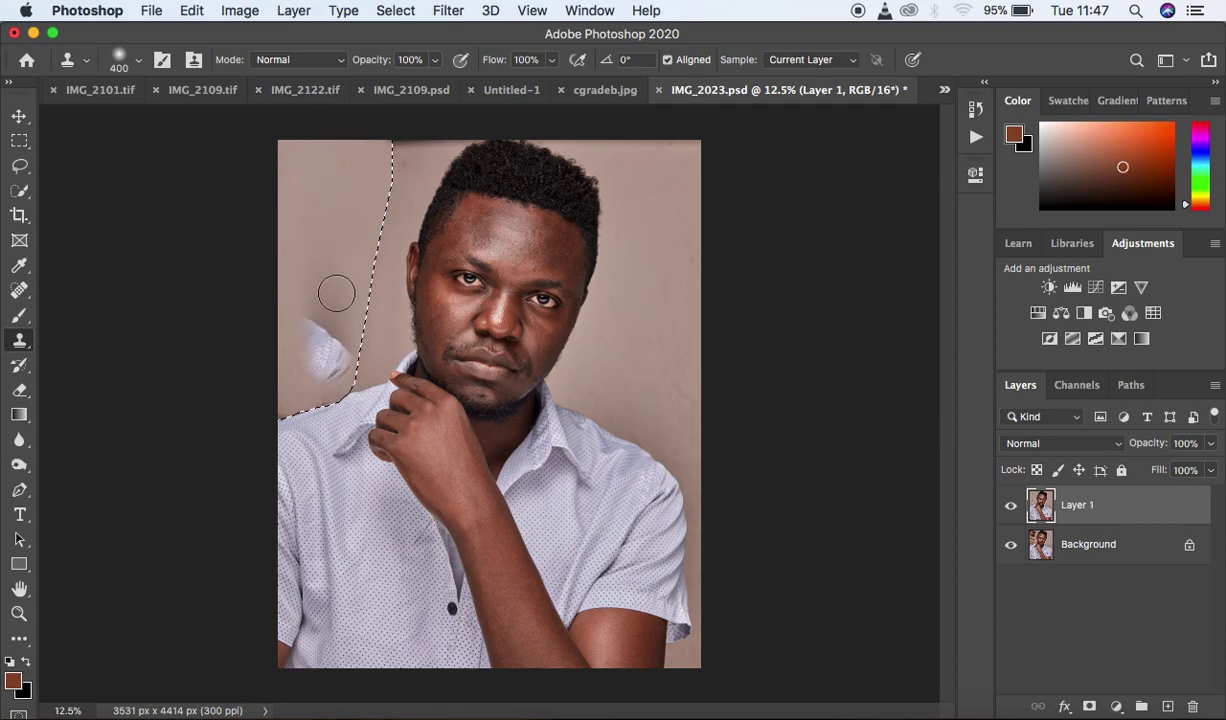
key(super+z)
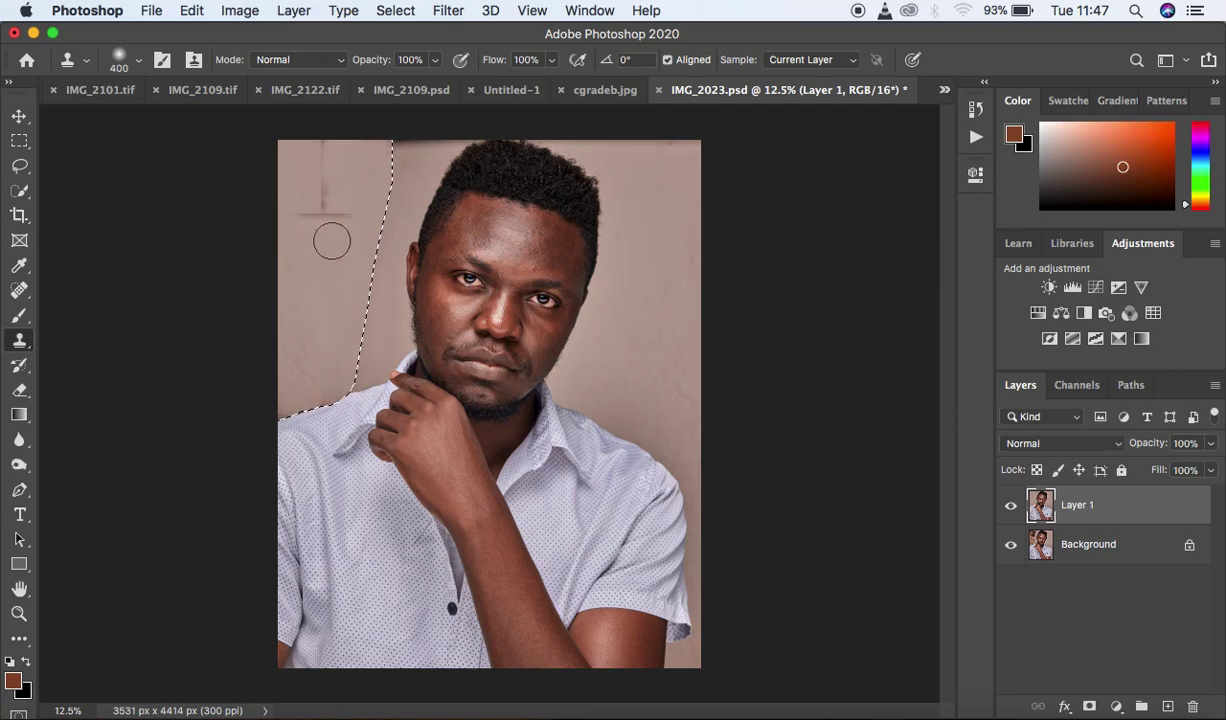
mouse_move(320, 205)
mouse_down()
mouse_move(327, 171)
mouse_move(336, 222)
mouse_move(337, 163)
mouse_move(328, 176)
mouse_move(325, 160)
mouse_move(309, 224)
mouse_up()
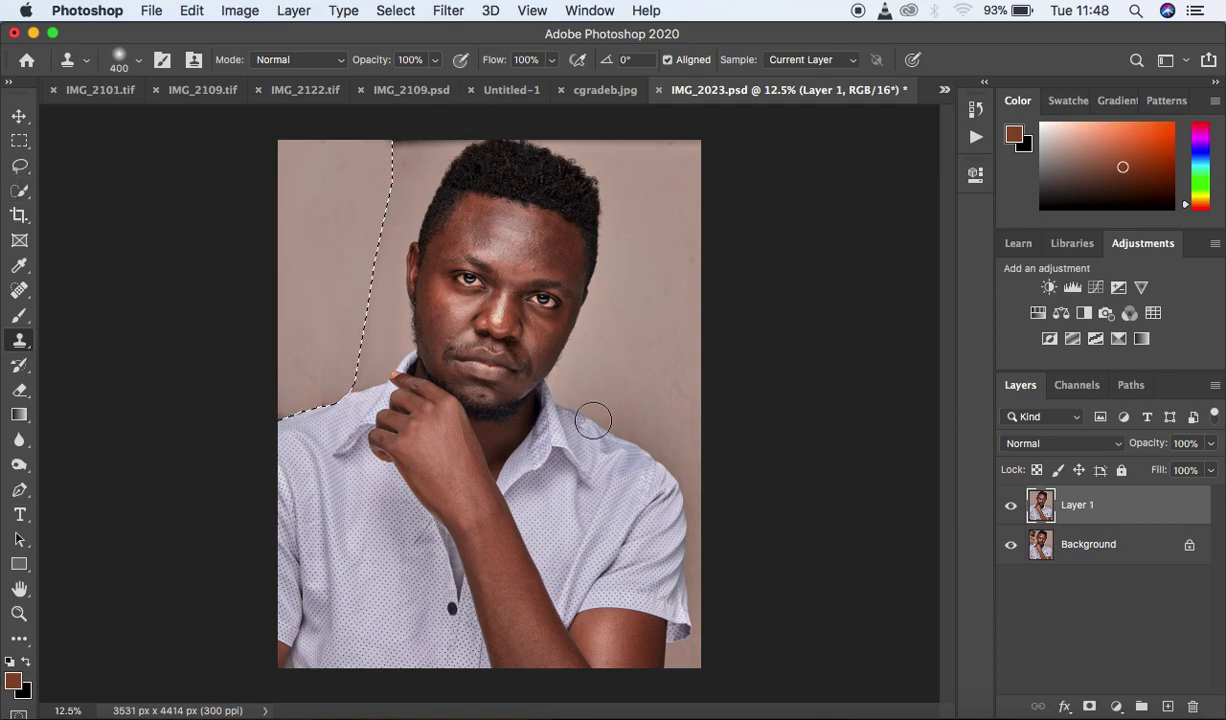
Clear the selection and undo a trial clone stroke on the wall above the shoulder
key(super+d)
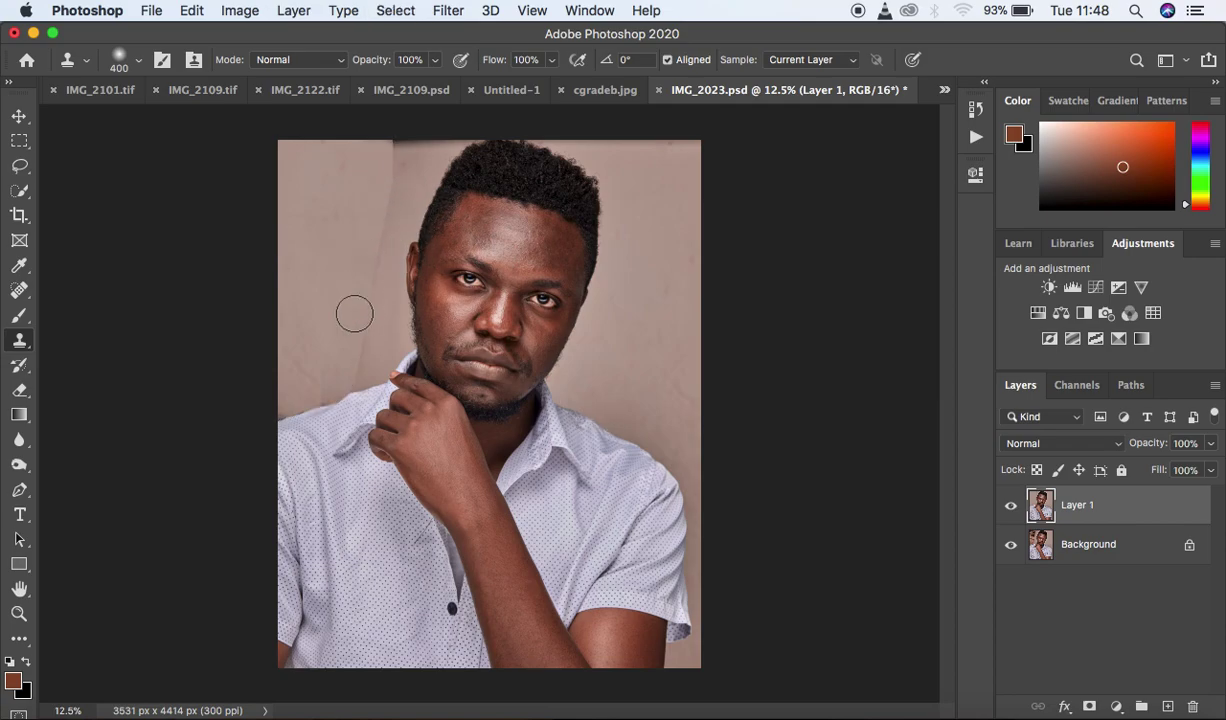
mouse_move(315, 356)
mouse_down()
mouse_move(271, 337)
mouse_move(262, 296)
mouse_up()
key(super+z)
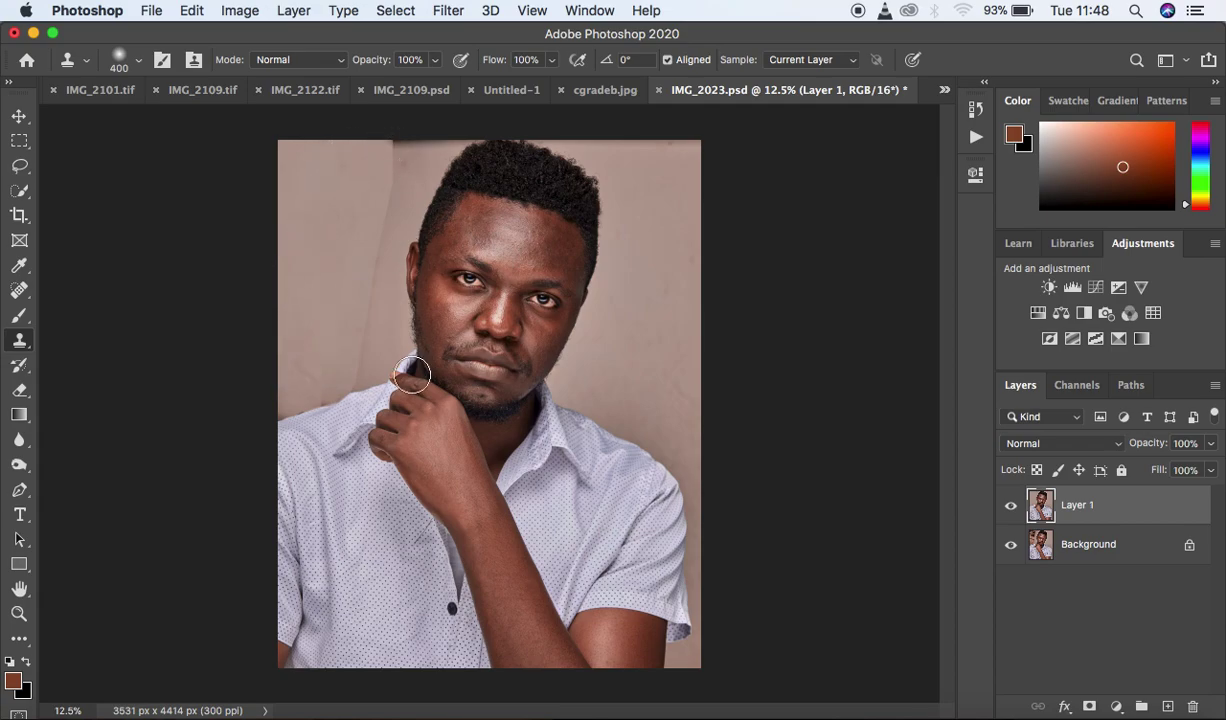
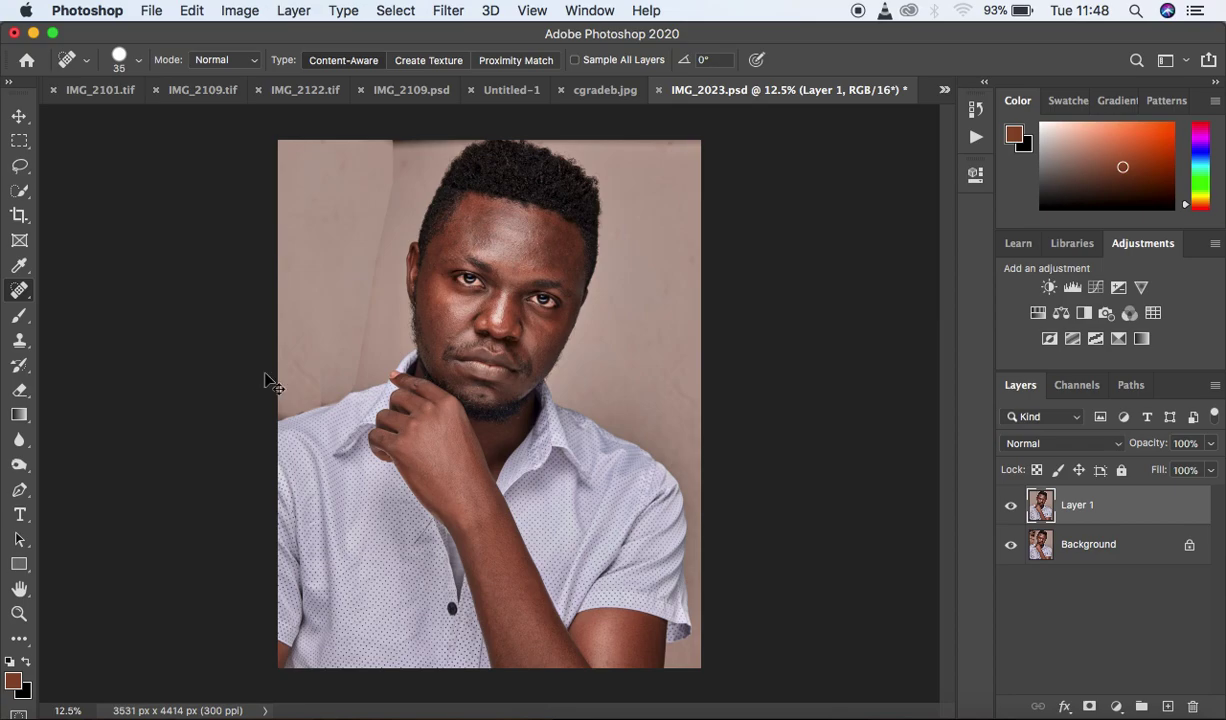
Heal the small blemishes near the corner of the mouth with a 20-pixel content-aware Spot Healing Brush
key(super+plus)
key(super+plus)
key(super+plus)
key(super+plus)
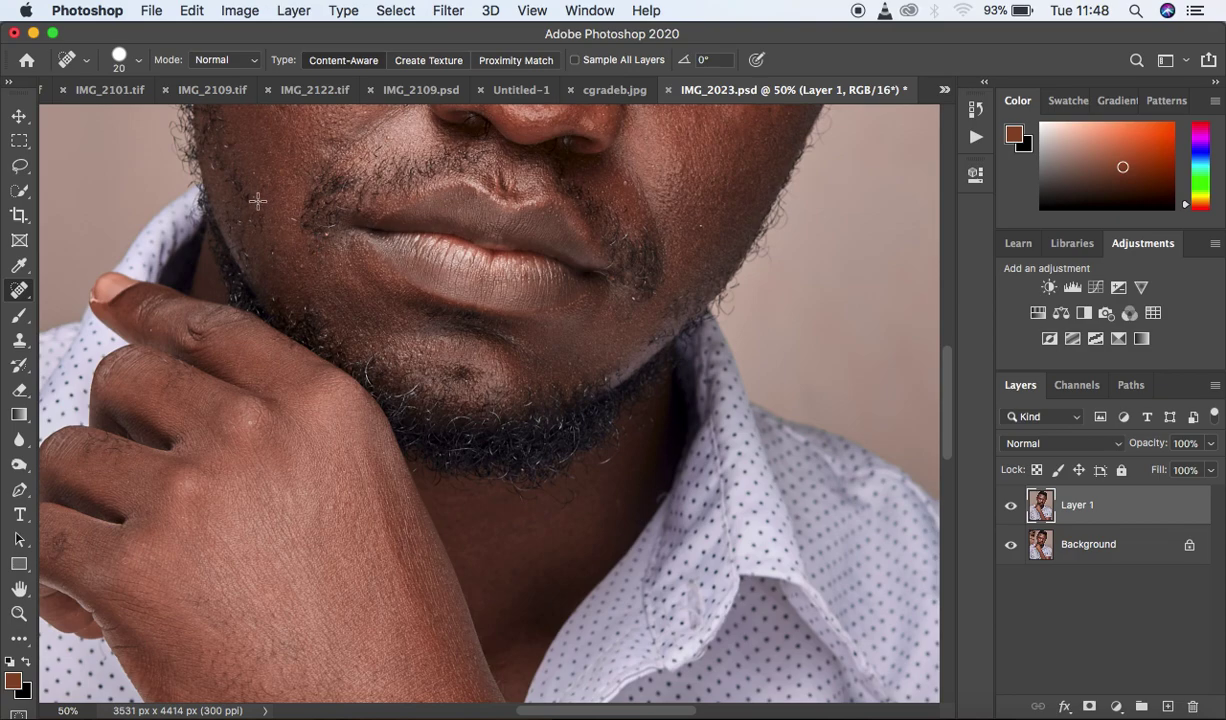
click(606, 283)
click(588, 270)
Heal the small spots across the forehead and above the brows with the content-aware Spot Healing Brush
drag(950, 400, 947, 320)
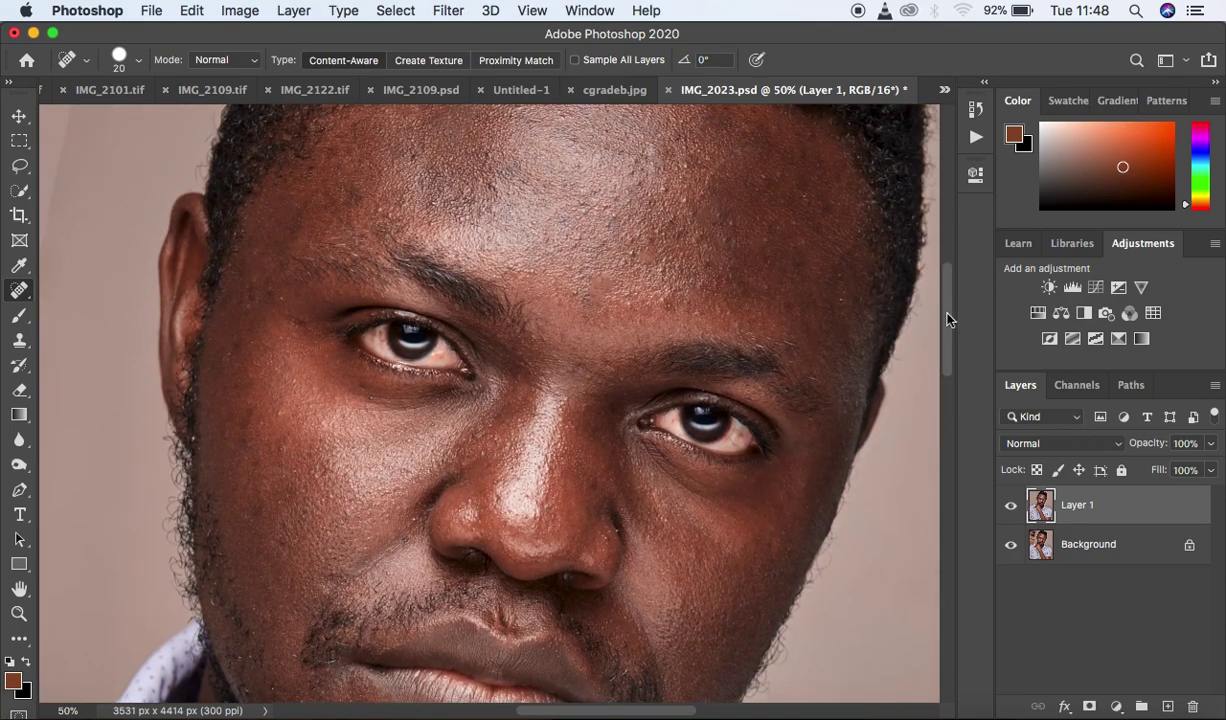
click(663, 301)
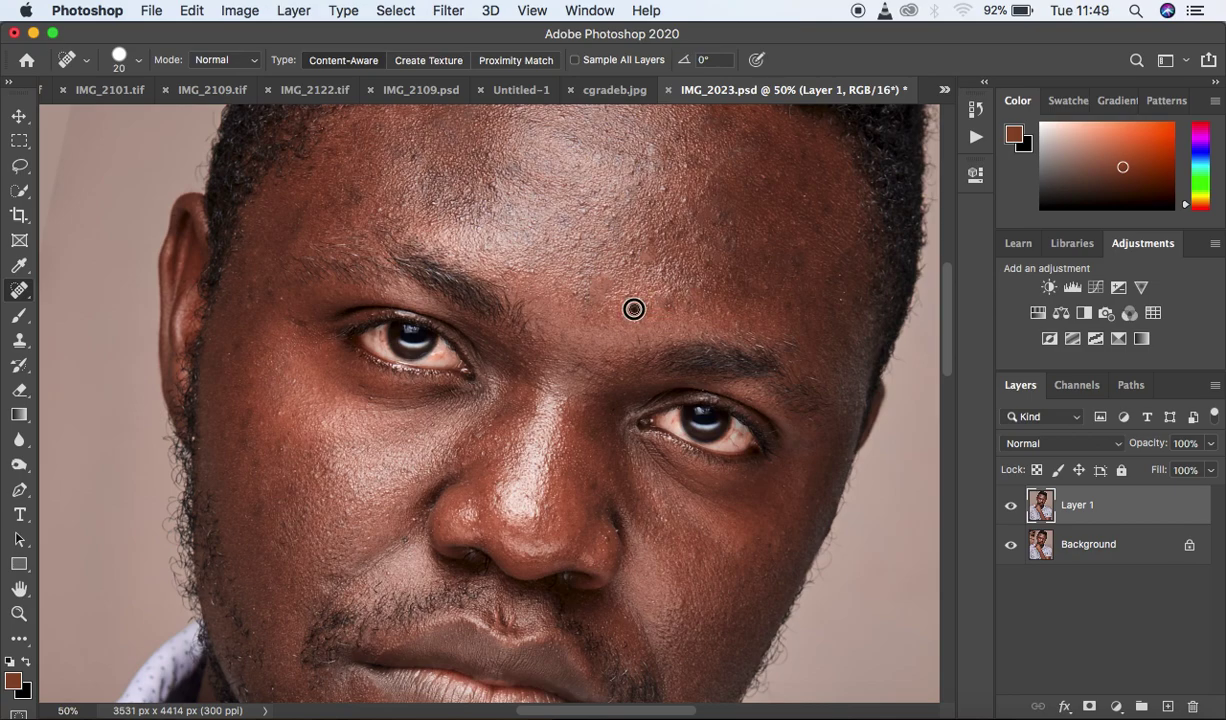
click(734, 226)
drag(494, 196, 479, 156)
click(357, 199)
drag(391, 168, 395, 147)
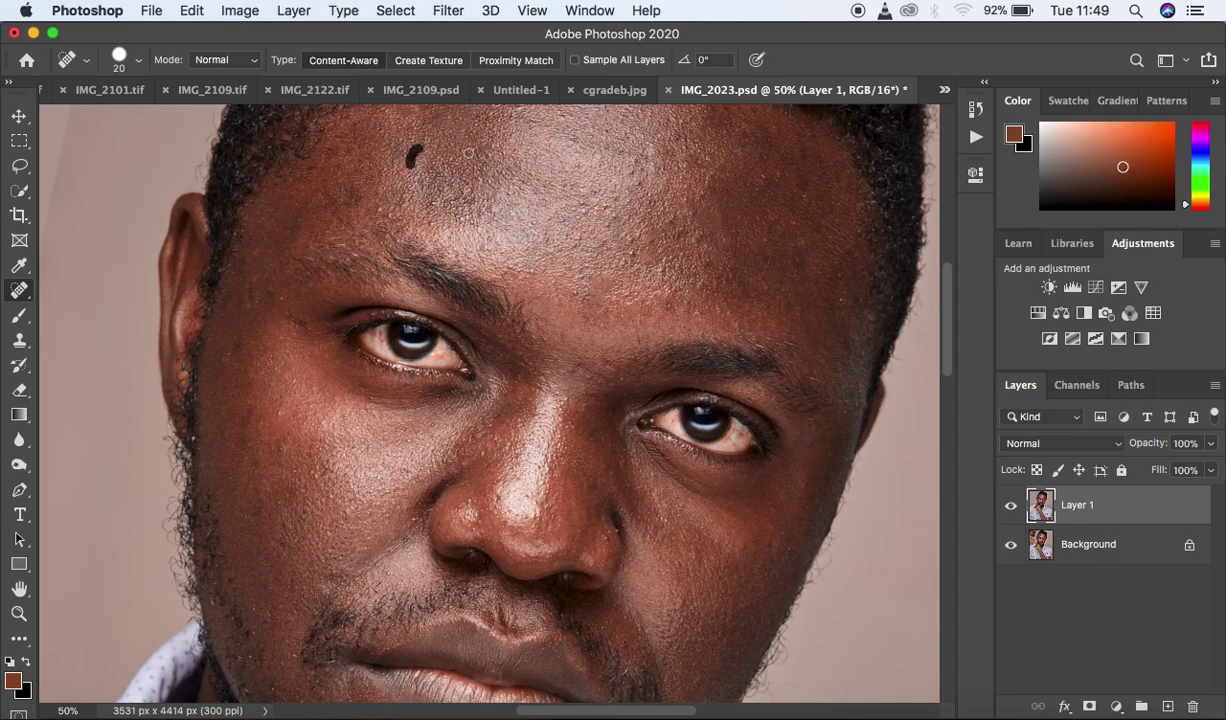
click(571, 239)
click(578, 241)
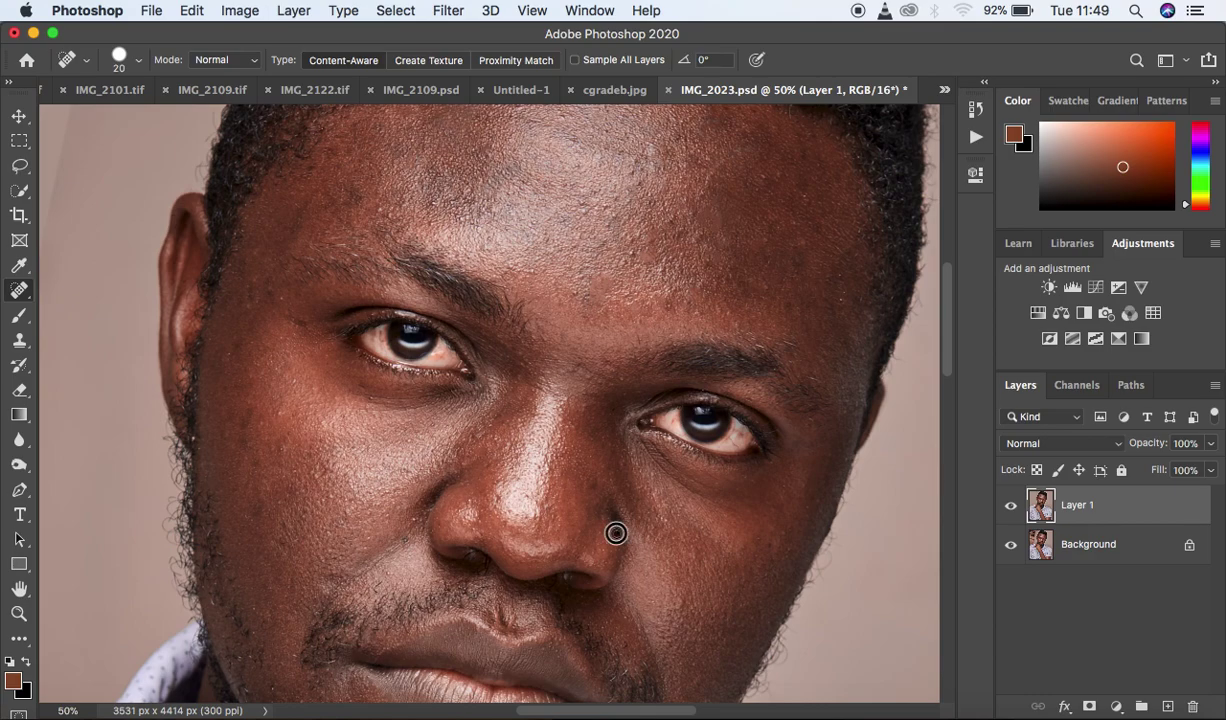
Heal single blemishes on the cheek, at the temple and on the far side of the forehead
click(414, 523)
click(250, 490)
click(265, 278)
click(775, 168)
Heal the remaining marks on the upper forehead just below the hairline
scroll(947, 317, up, 5)
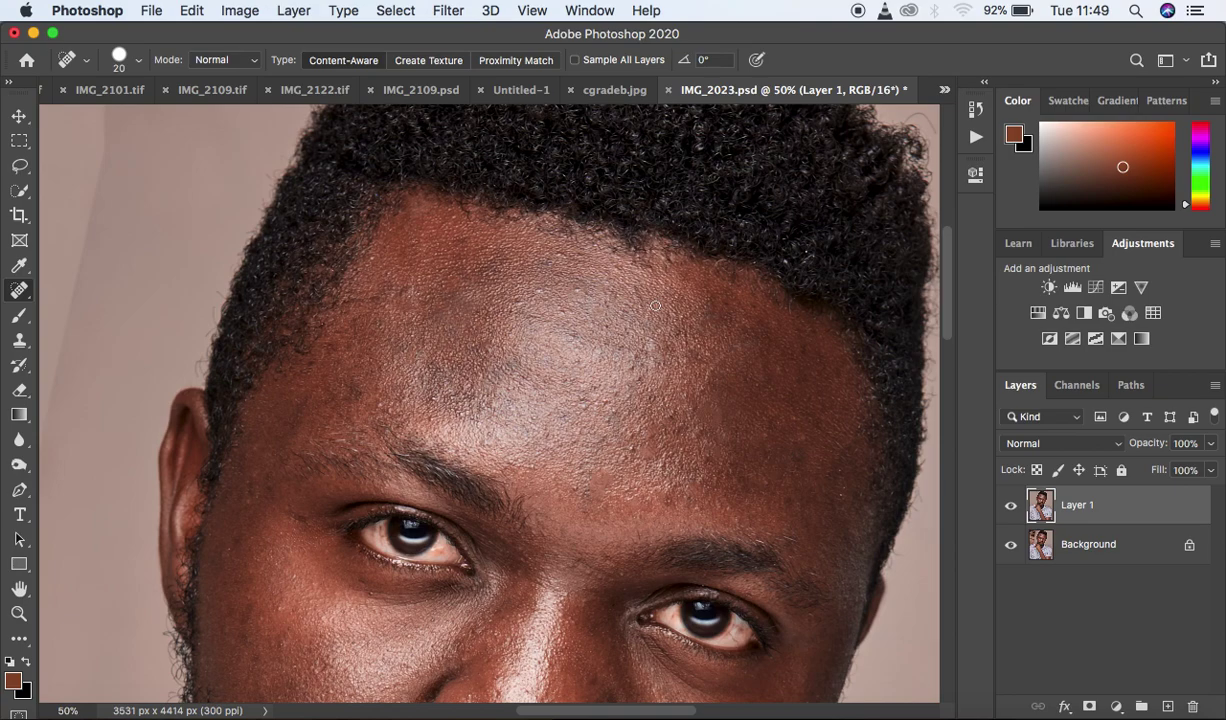
drag(605, 288, 612, 266)
drag(407, 294, 421, 269)
click(402, 294)
Duplicate the retouched Layer 1 and rename the copy HIGH
key(super+minus)
key(super+minus)
key(super+minus)
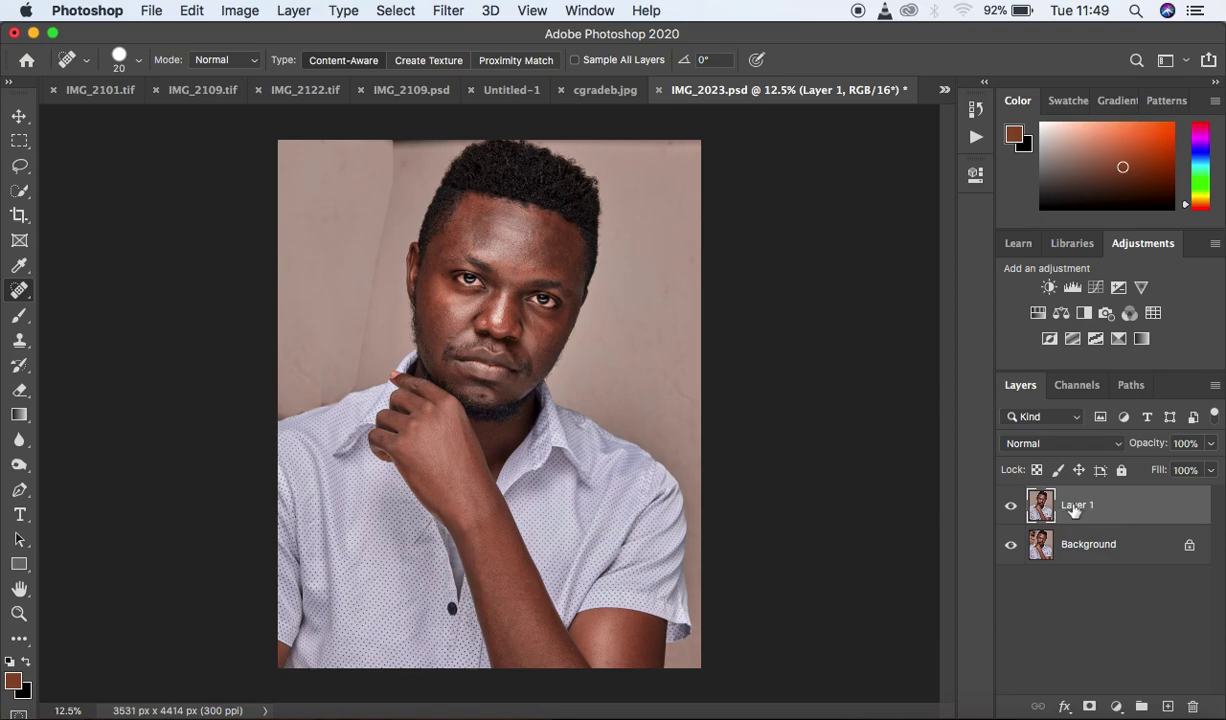
key(super+j)
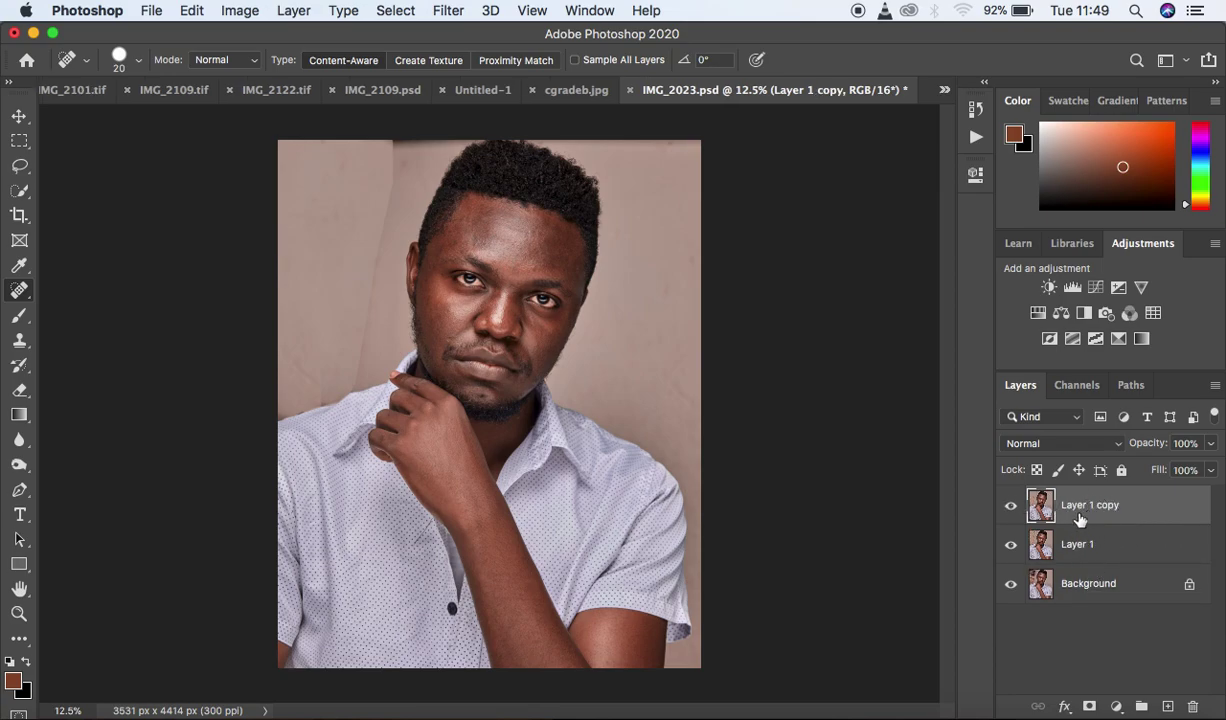
double_click(1073, 505)
text(HIGH)
key(Return)
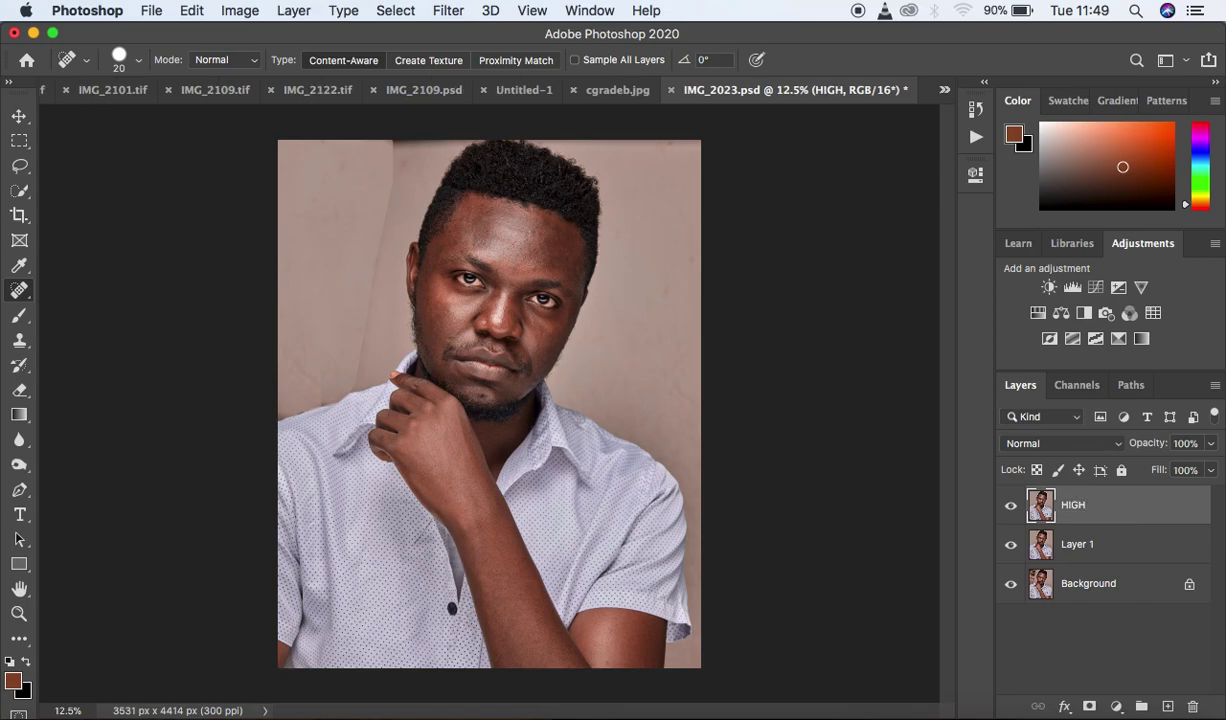
Rename Layer 1 as LOW
double_click(1077, 544)
text(L)
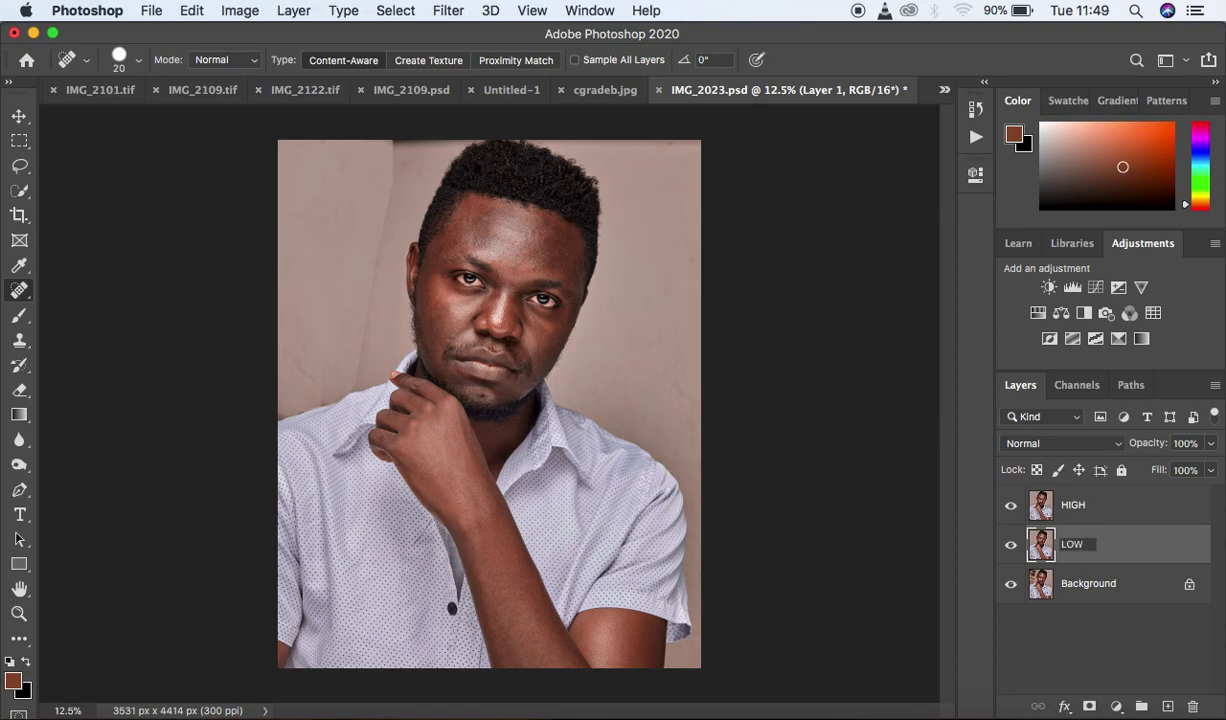
text(OW)
key(Return)
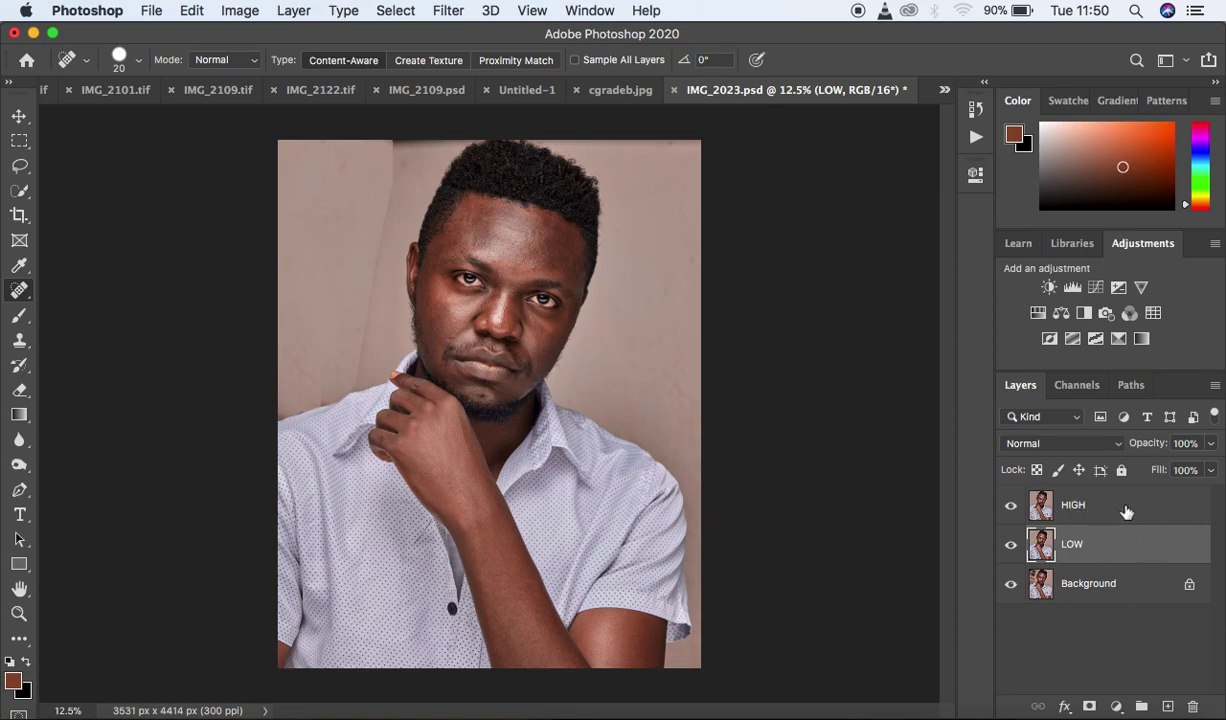
Hide the HIGH layer and open the Gaussian Blur filter for the LOW layer
click(1010, 505)
click(450, 11)
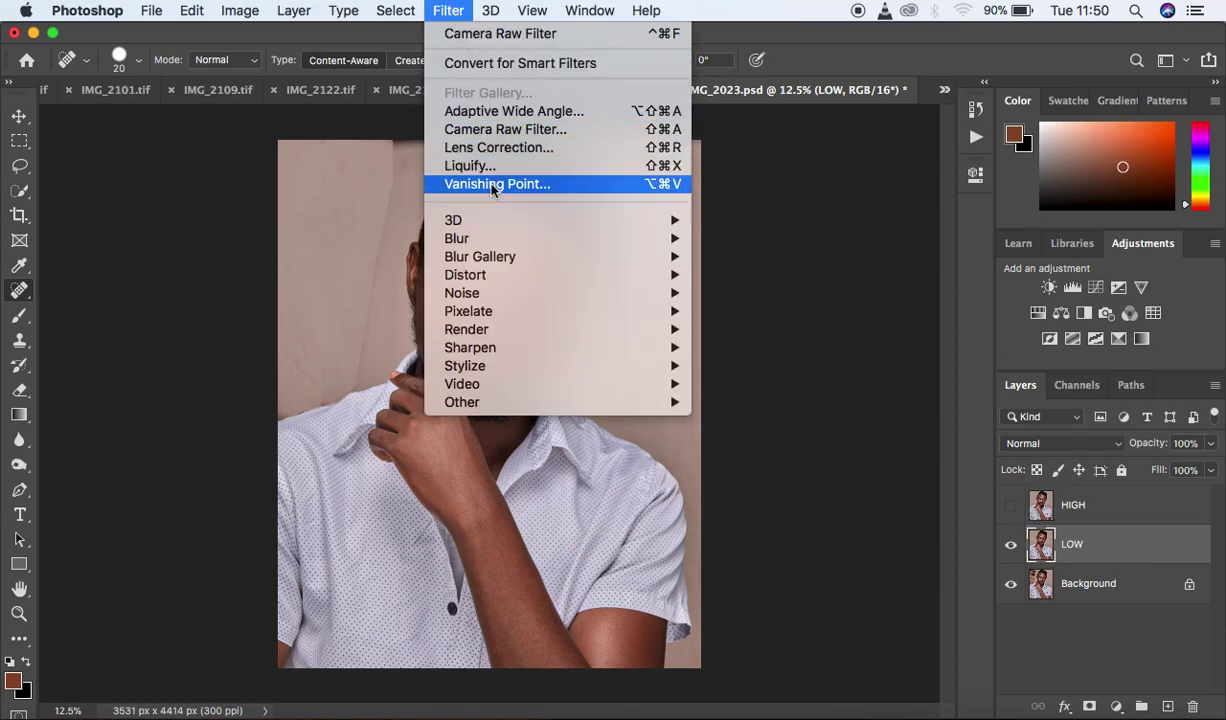
mouse_move(512, 238)
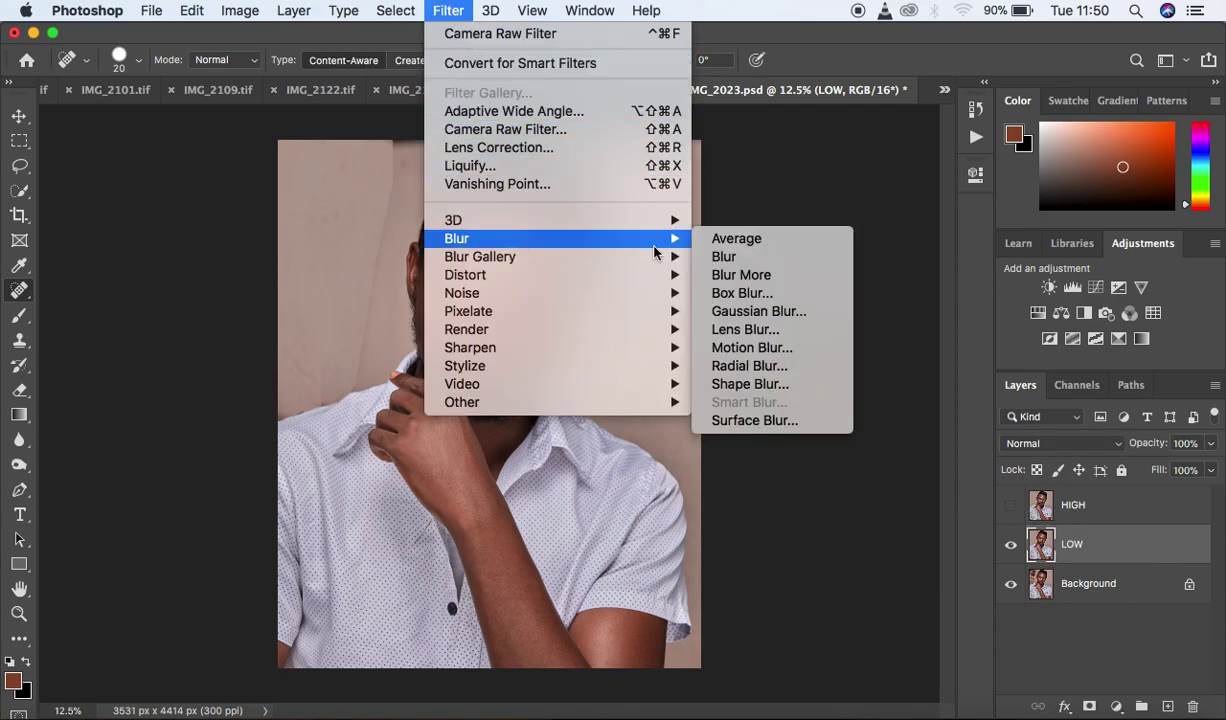
click(778, 312)
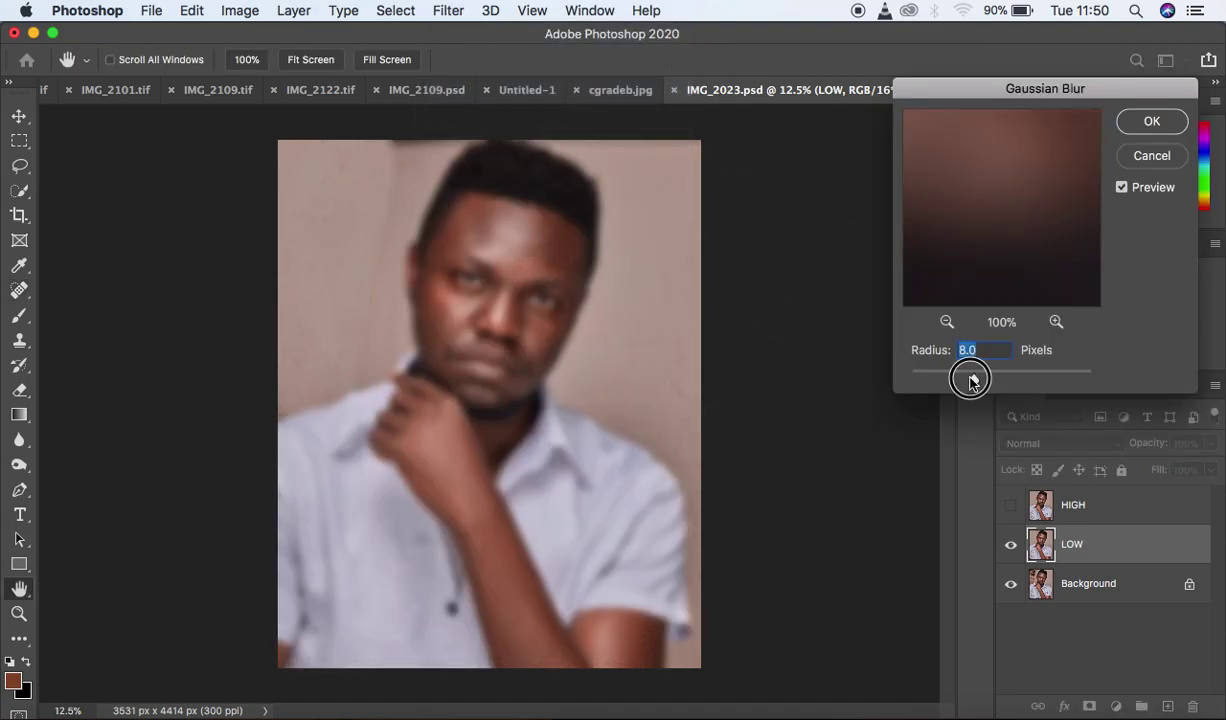
Lower the blur radius to 0.1 pixels and frame the forehead in the filter preview at 25%
drag(966, 378, 910, 378)
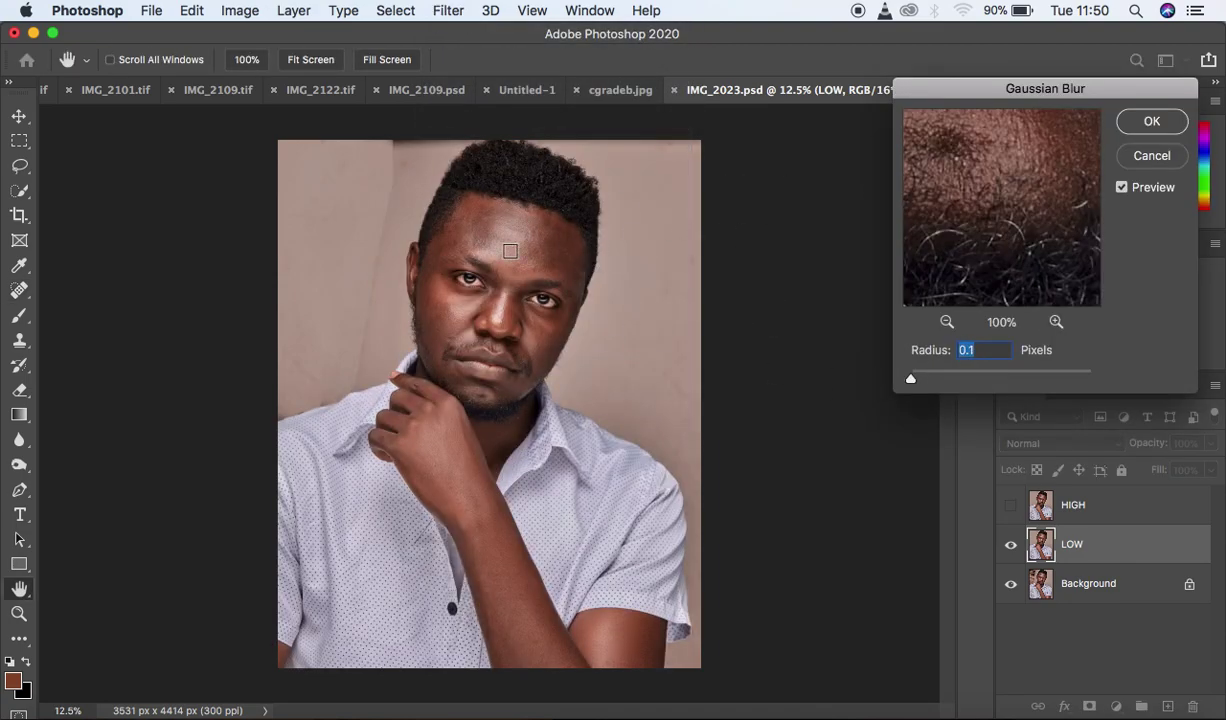
click(947, 323)
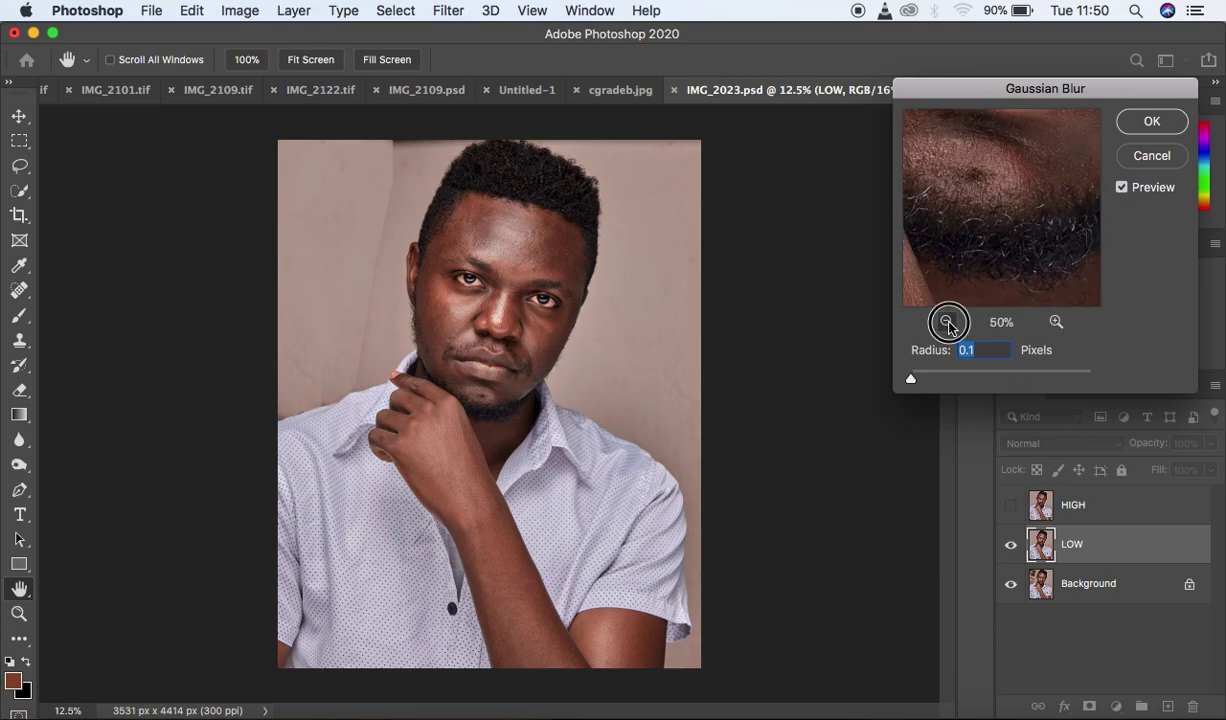
click(947, 322)
click(947, 322)
drag(968, 188, 974, 286)
drag(1001, 199, 999, 246)
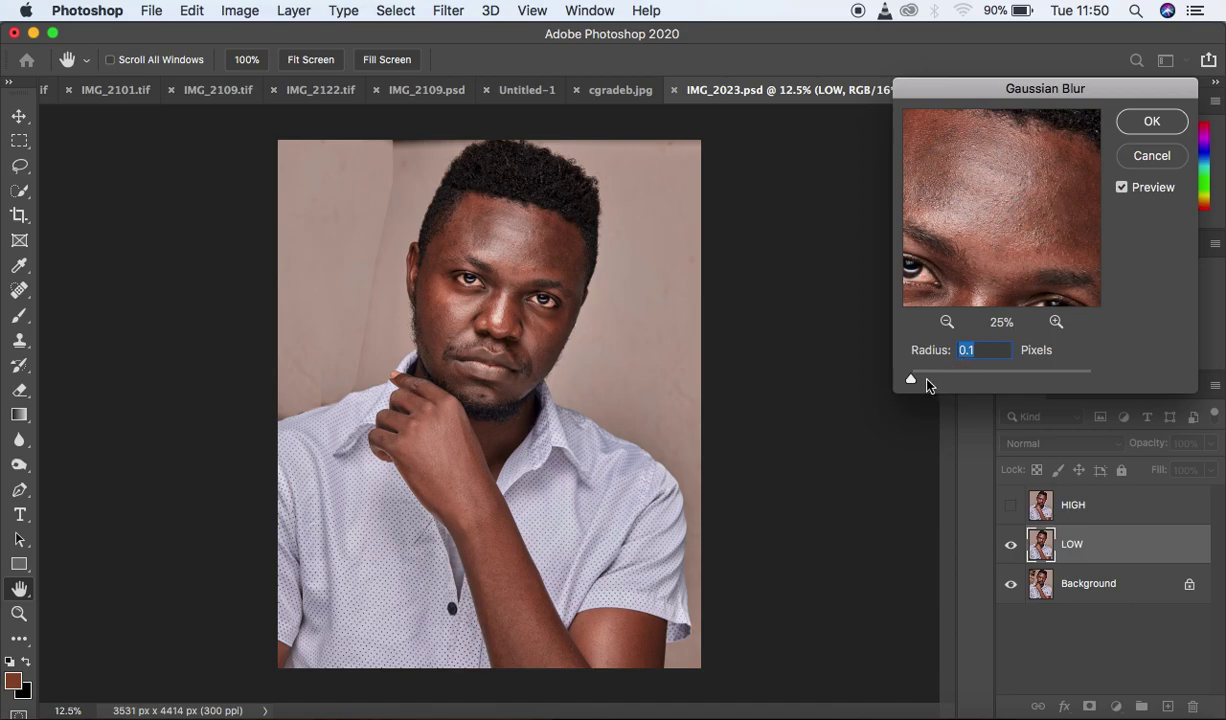
Apply the Gaussian Blur to the LOW layer with a radius of 10 pixels, checking the mouth area in the preview
drag(924, 381, 940, 380)
drag(943, 383, 982, 380)
text(10)
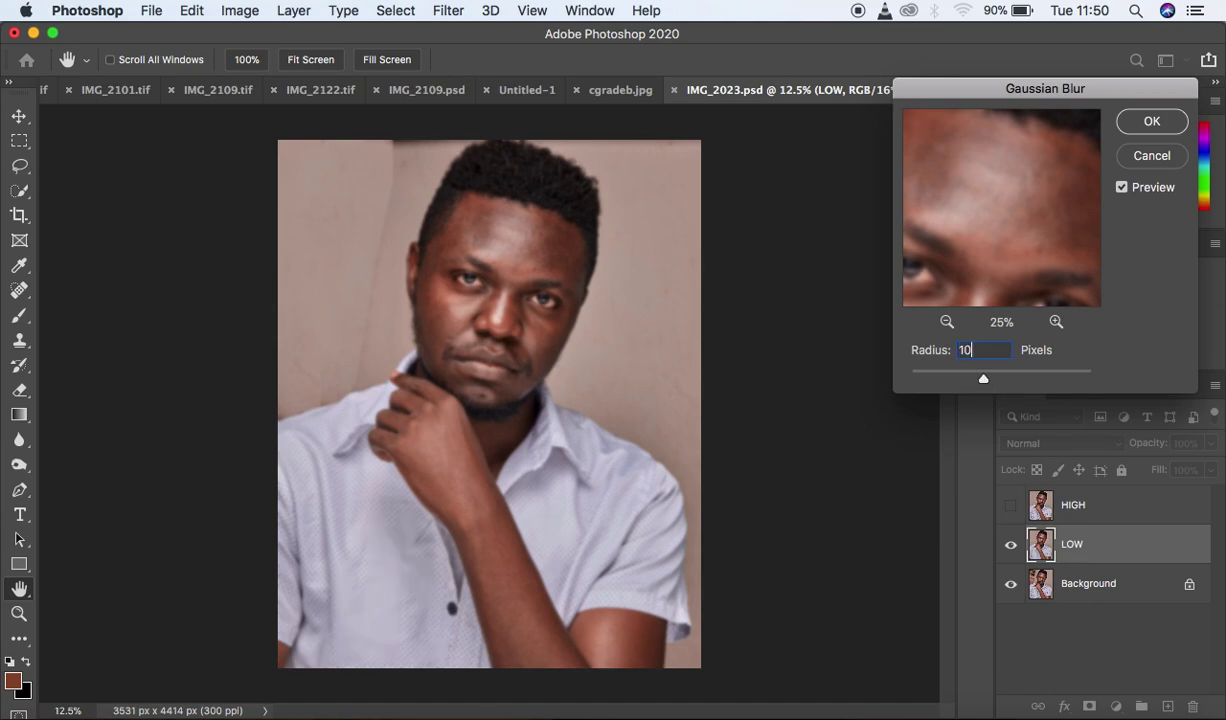
drag(970, 197, 1030, 160)
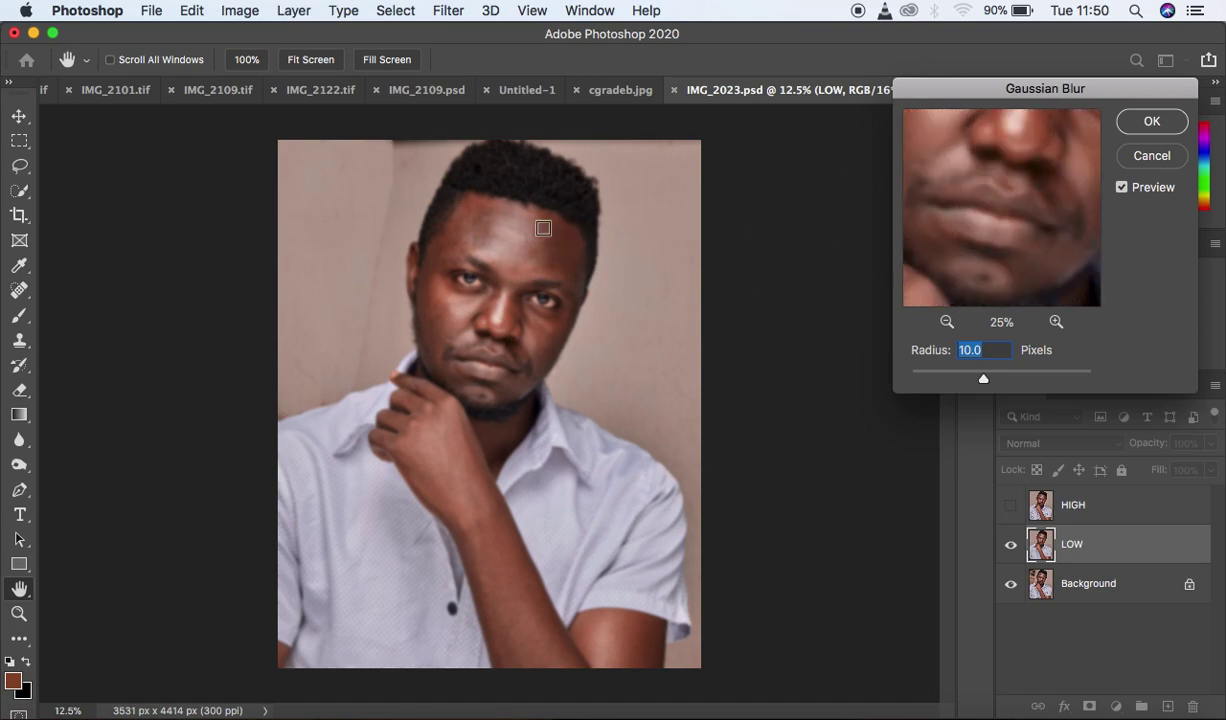
click(1145, 122)
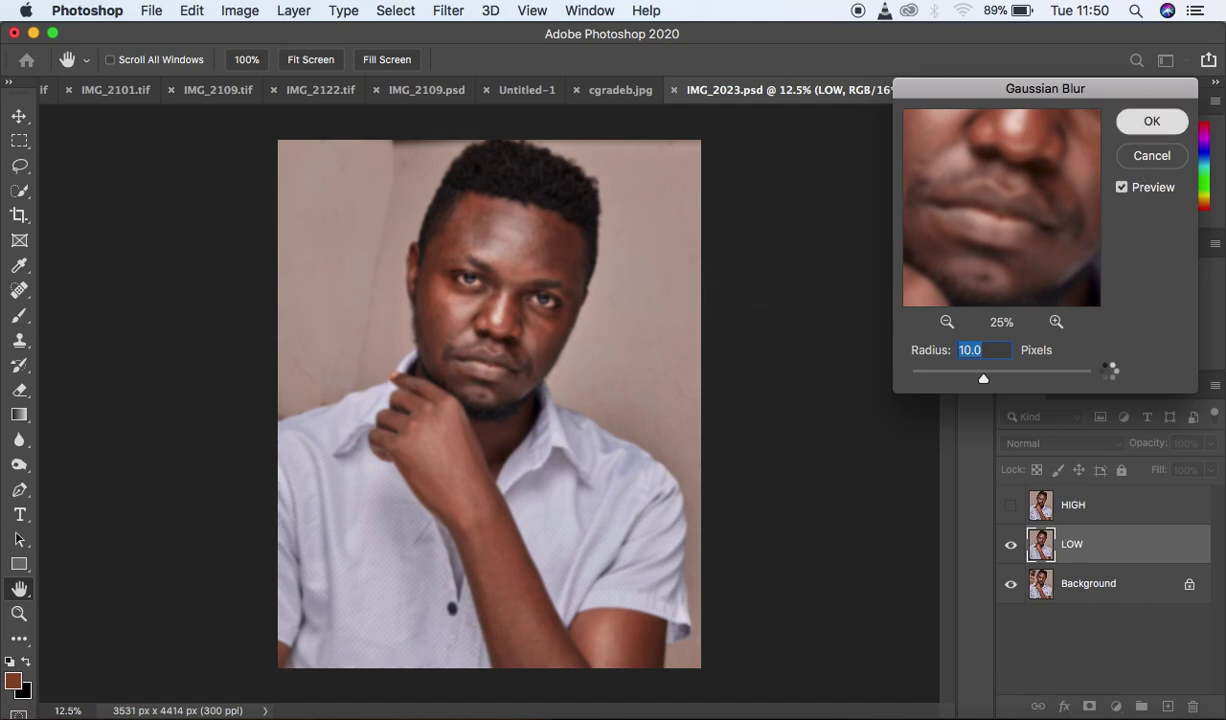
Make HIGH the active layer and turn its visibility back on
key(j)
click(1117, 507)
click(1010, 505)
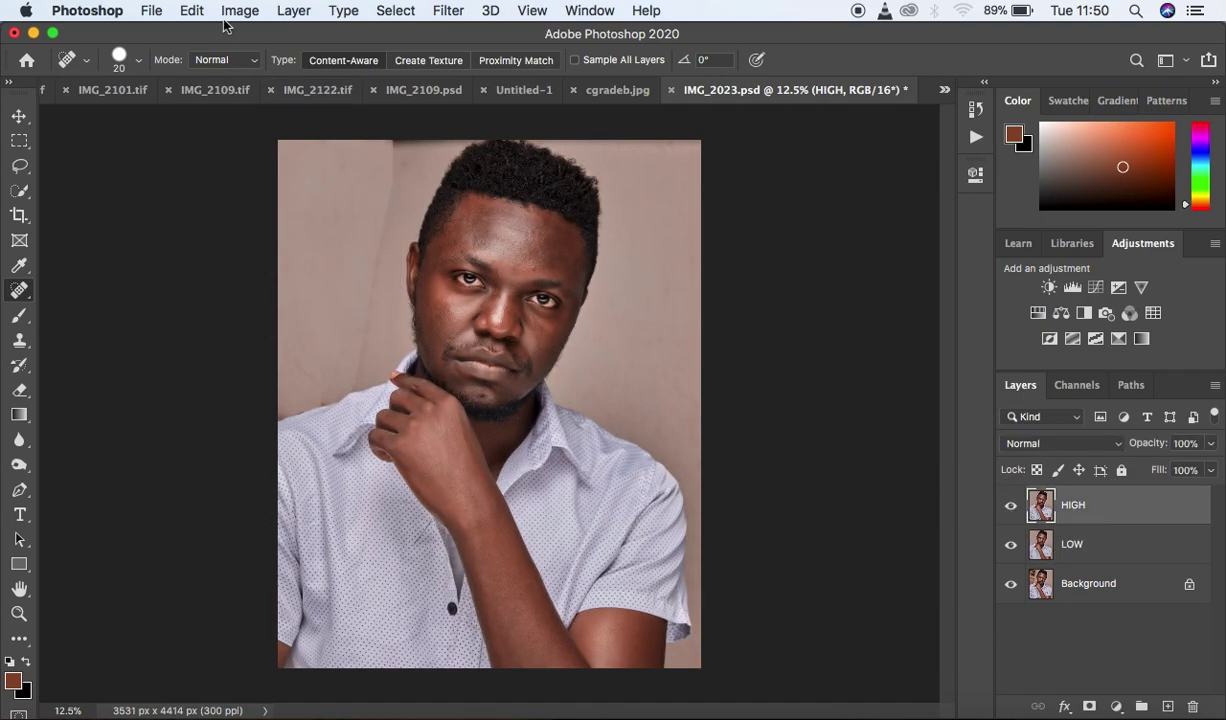
click(238, 12)
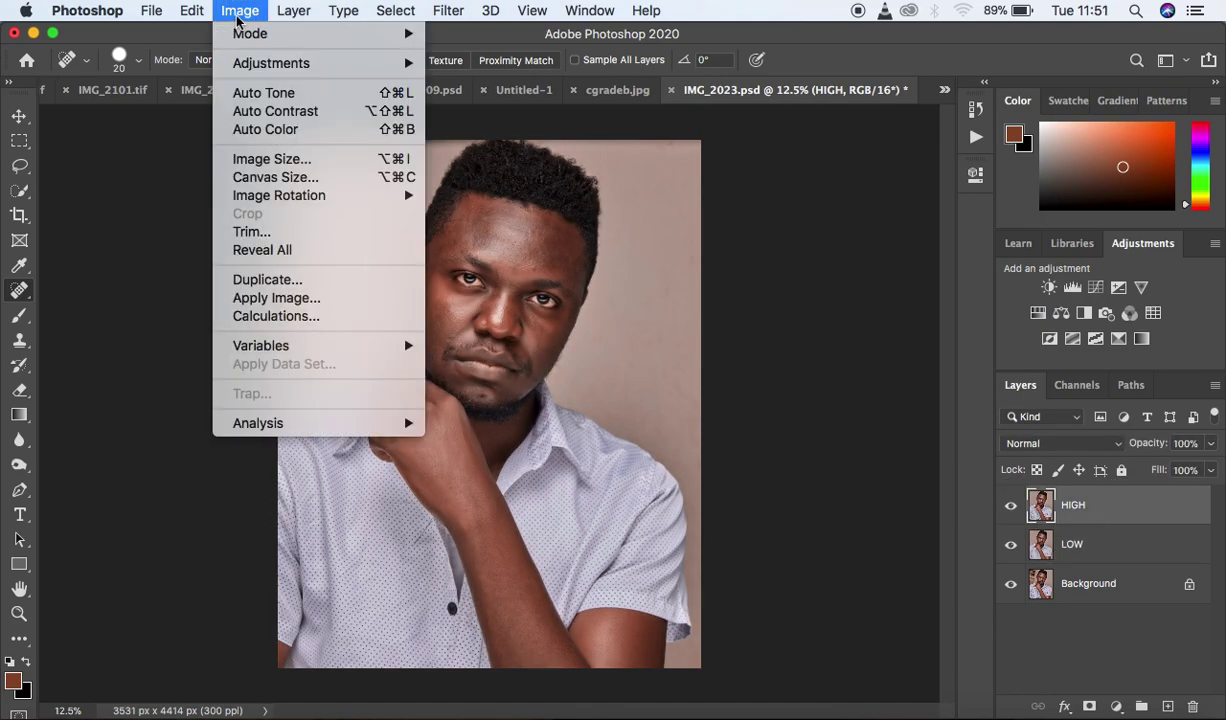
click(757, 276)
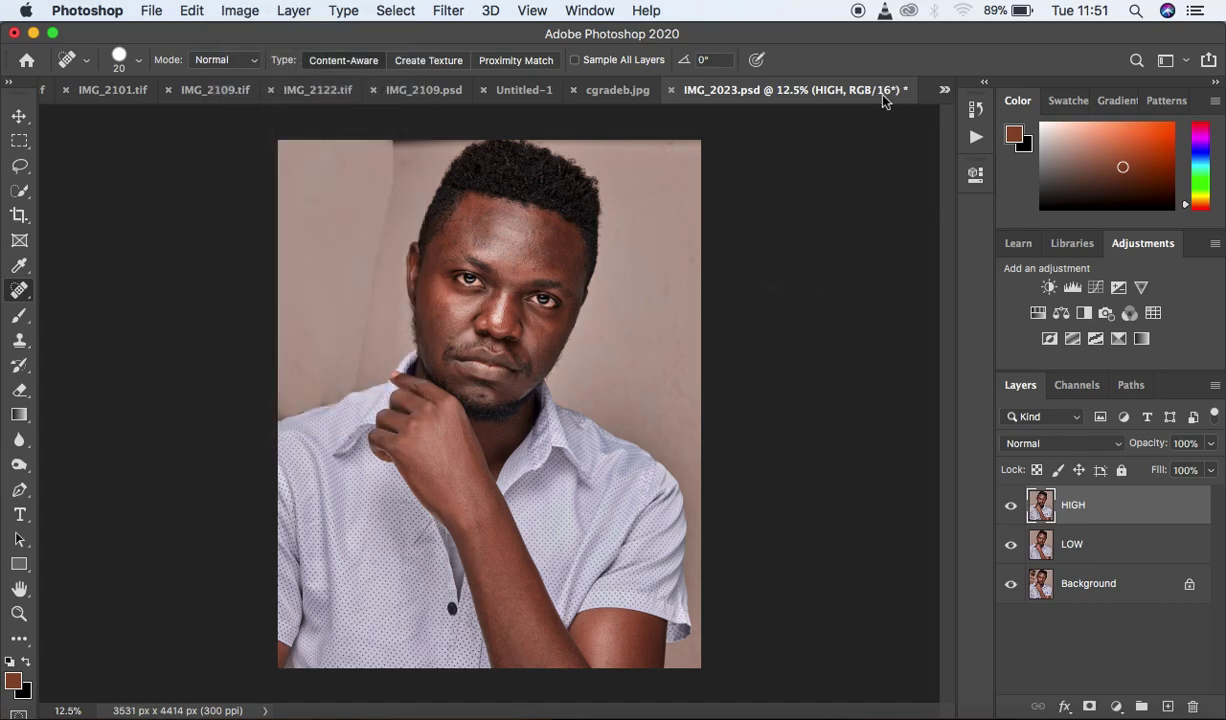
Open Apply Image for the HIGH layer, choose LOW as the source layer and review the available blending modes
click(237, 12)
click(275, 299)
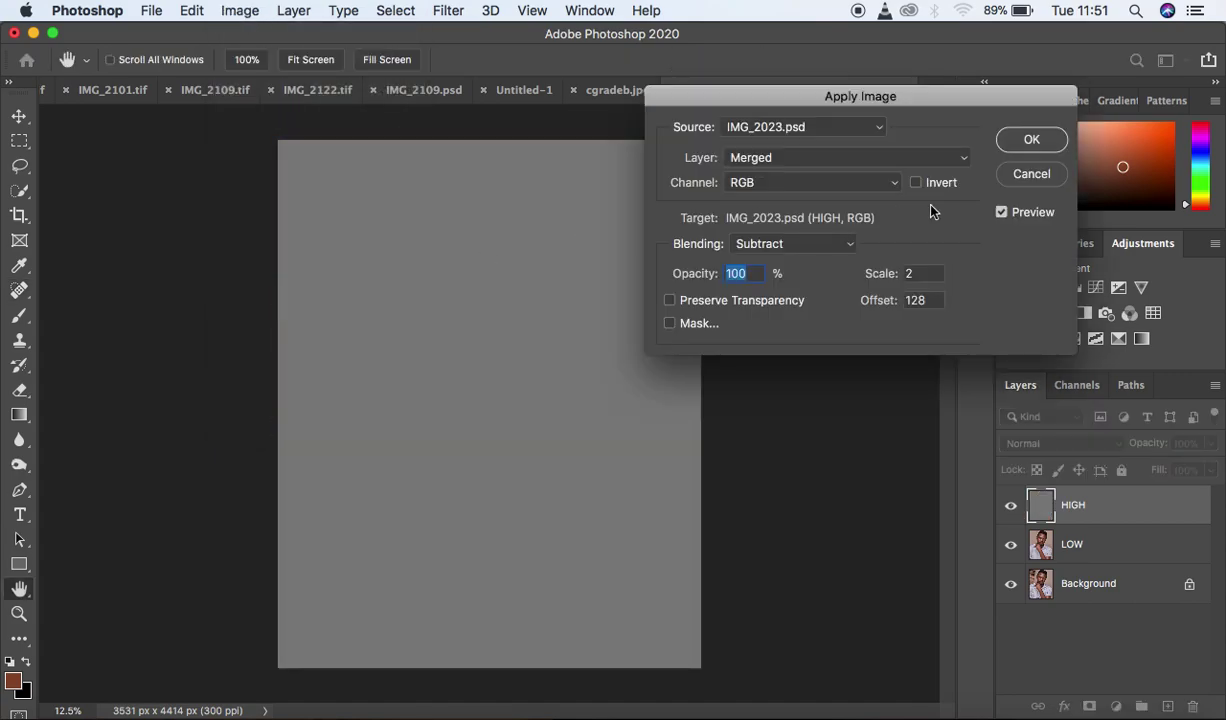
click(778, 160)
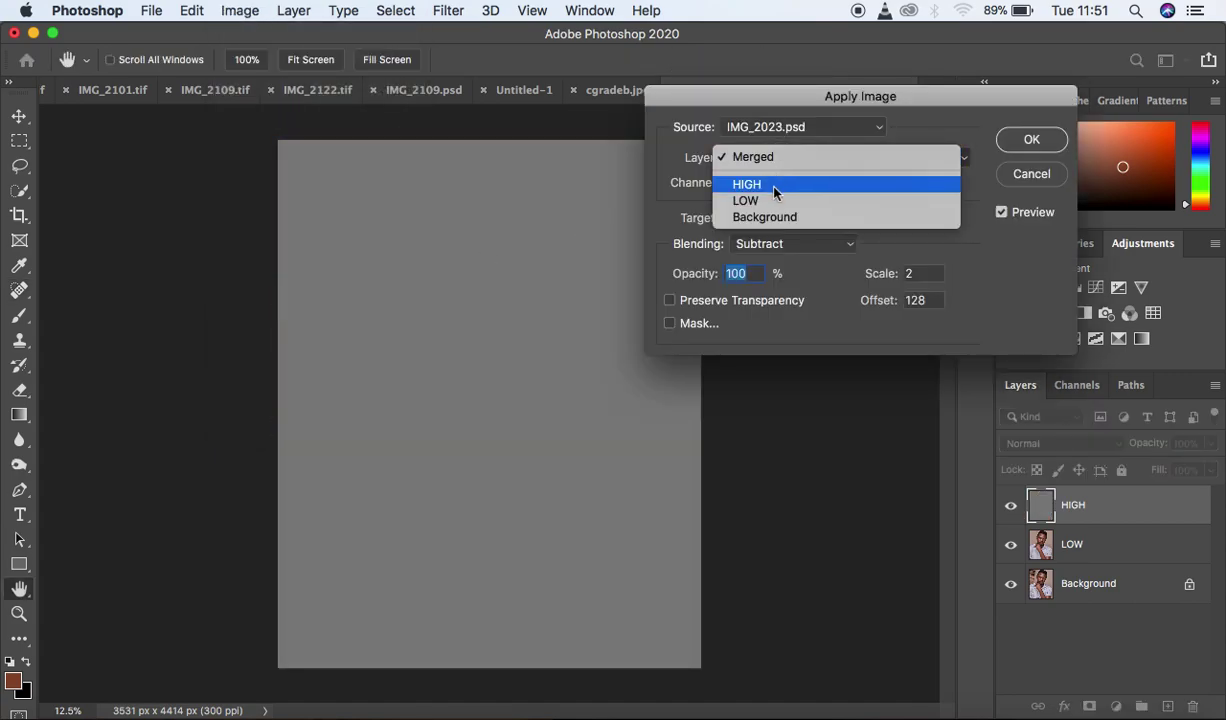
click(772, 200)
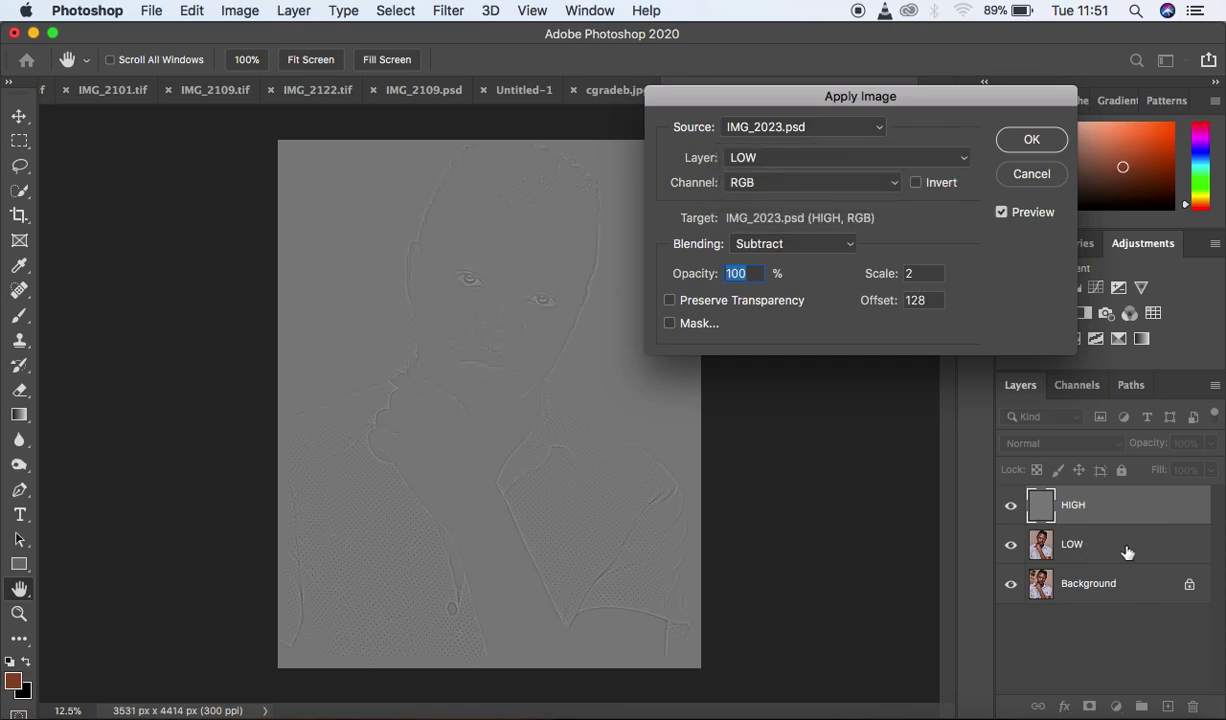
click(806, 245)
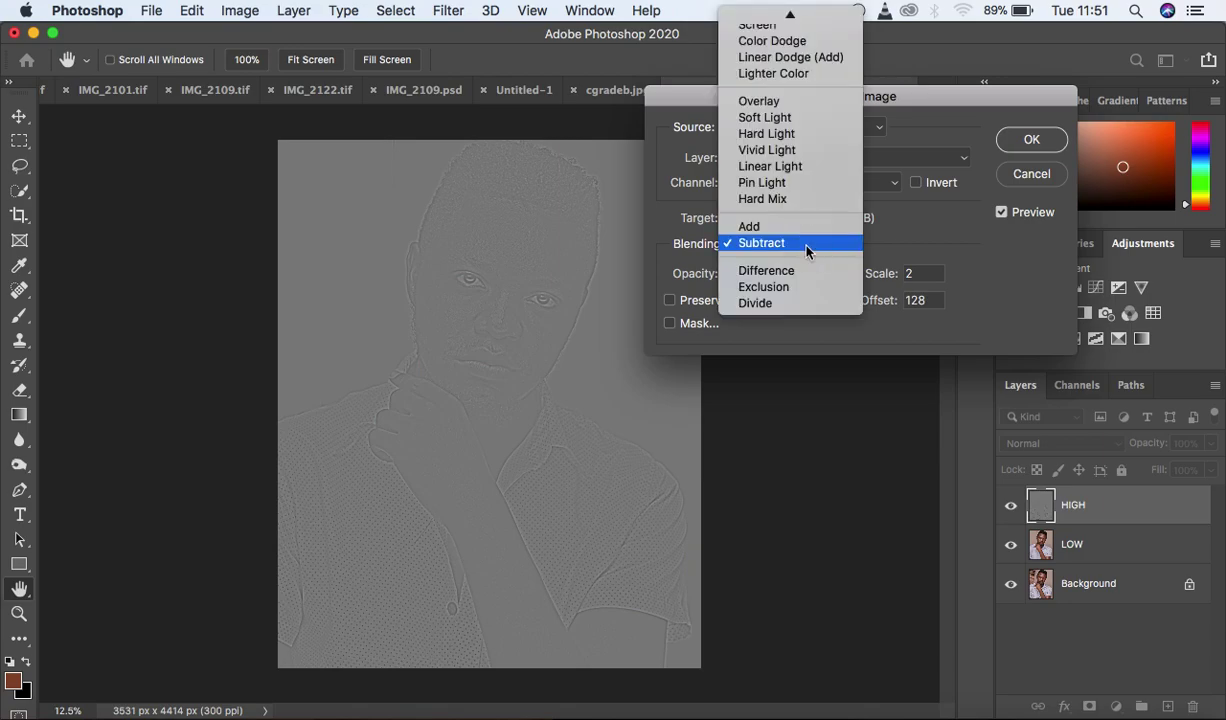
click(945, 90)
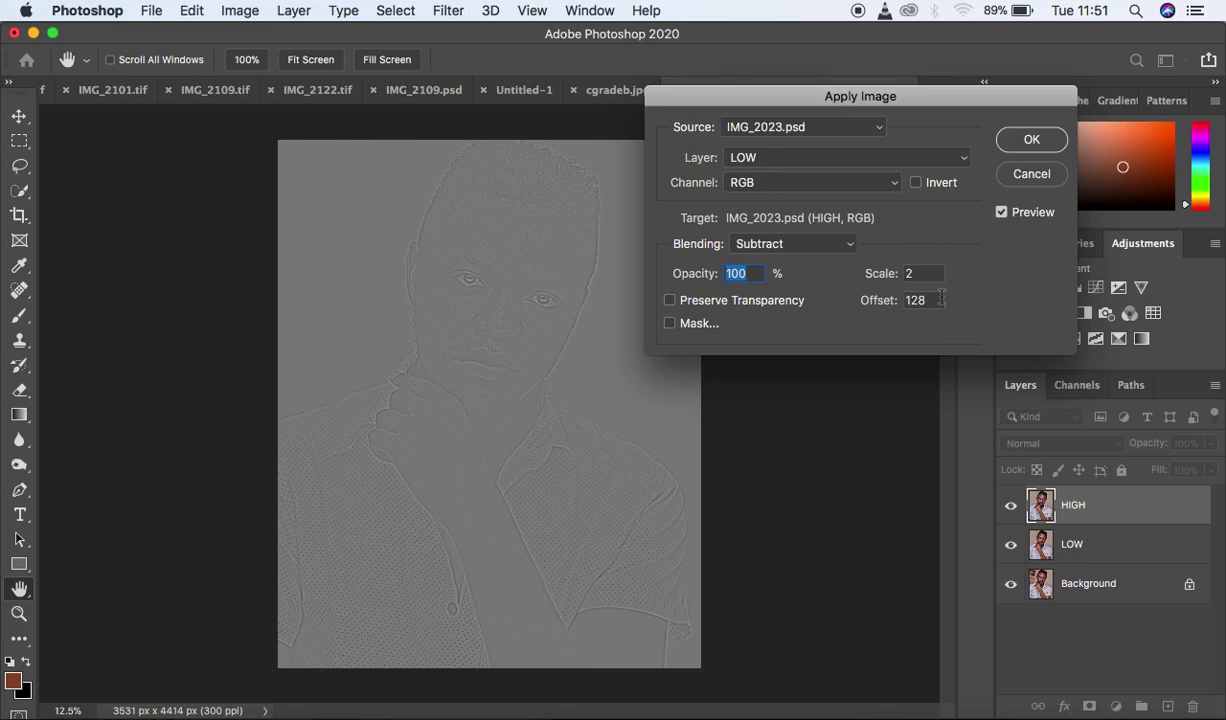
Apply the inverted LOW layer to HIGH with Add blending, scale 2 and offset 0
click(785, 247)
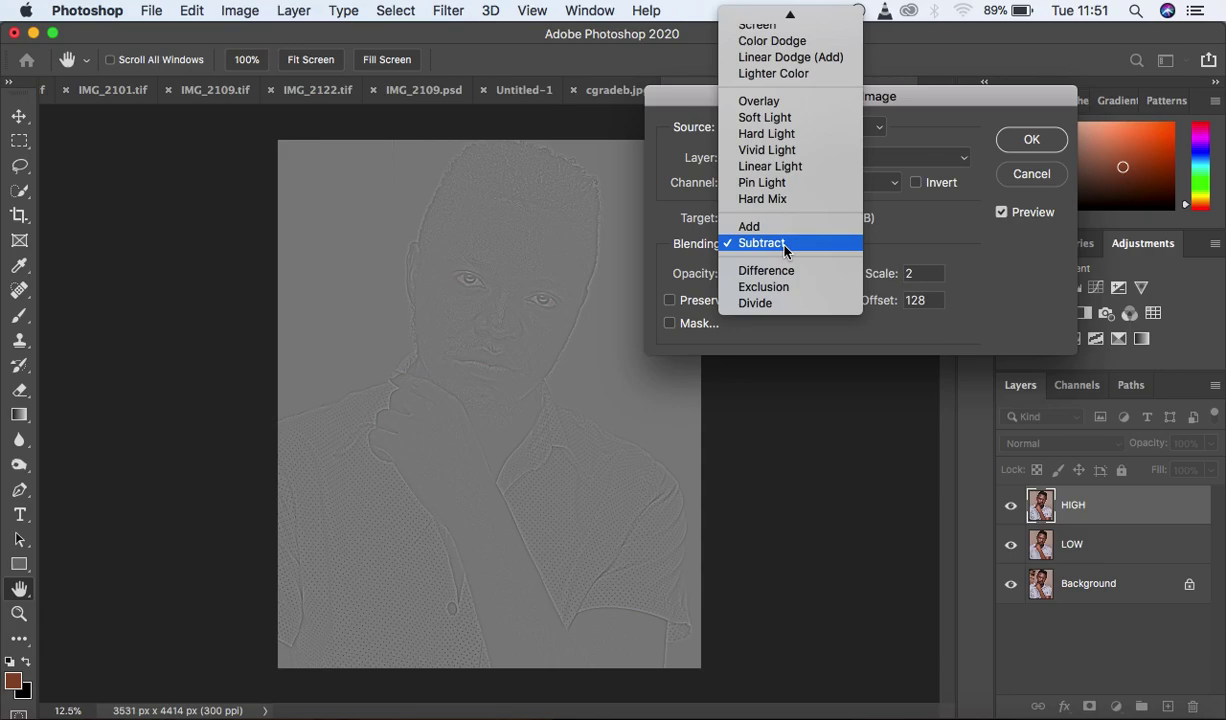
click(776, 231)
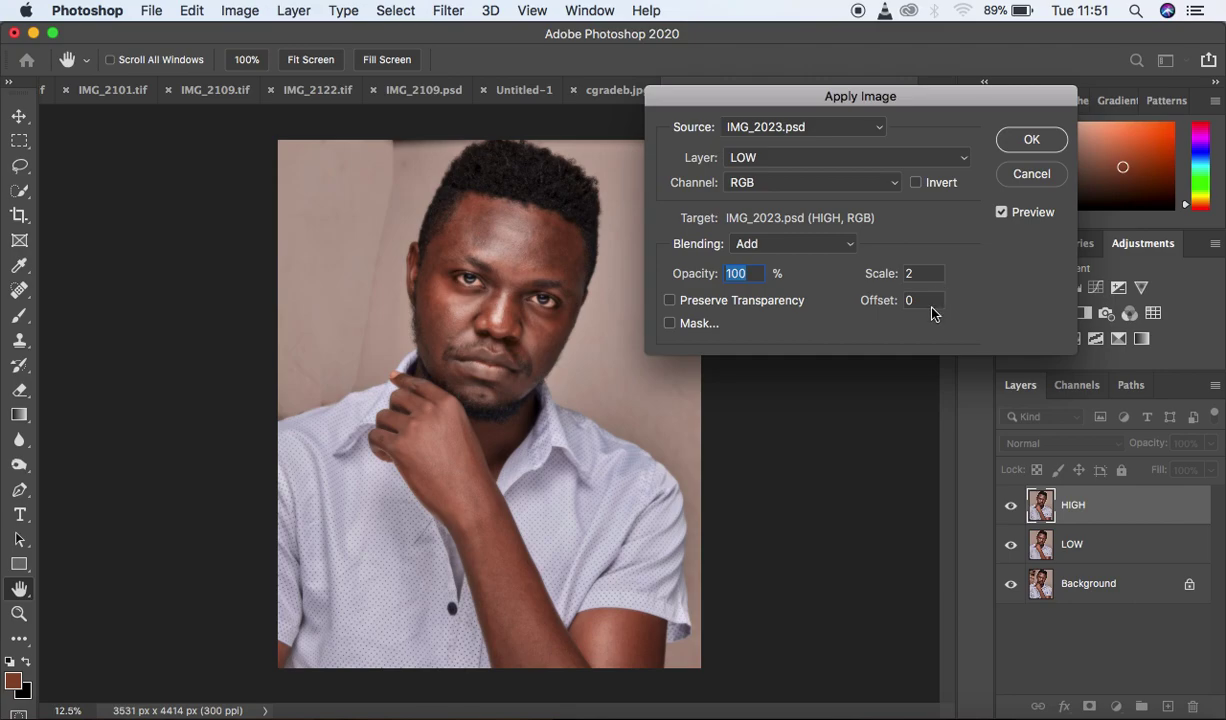
click(917, 184)
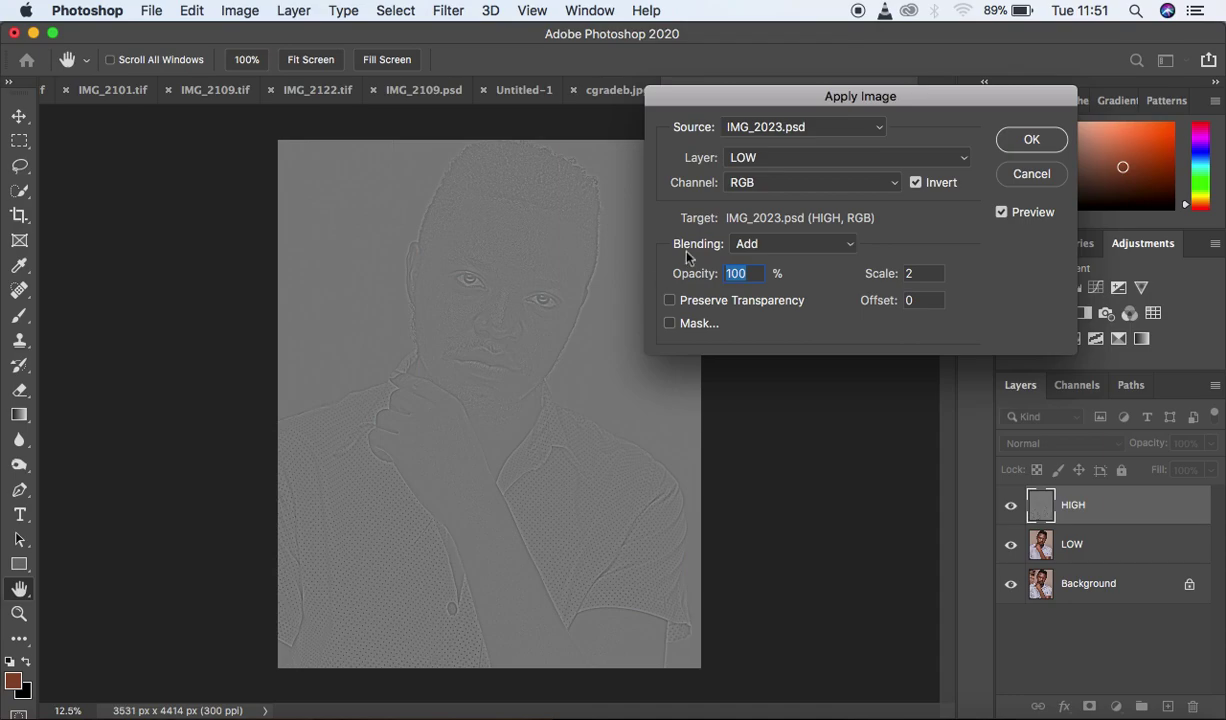
click(1031, 141)
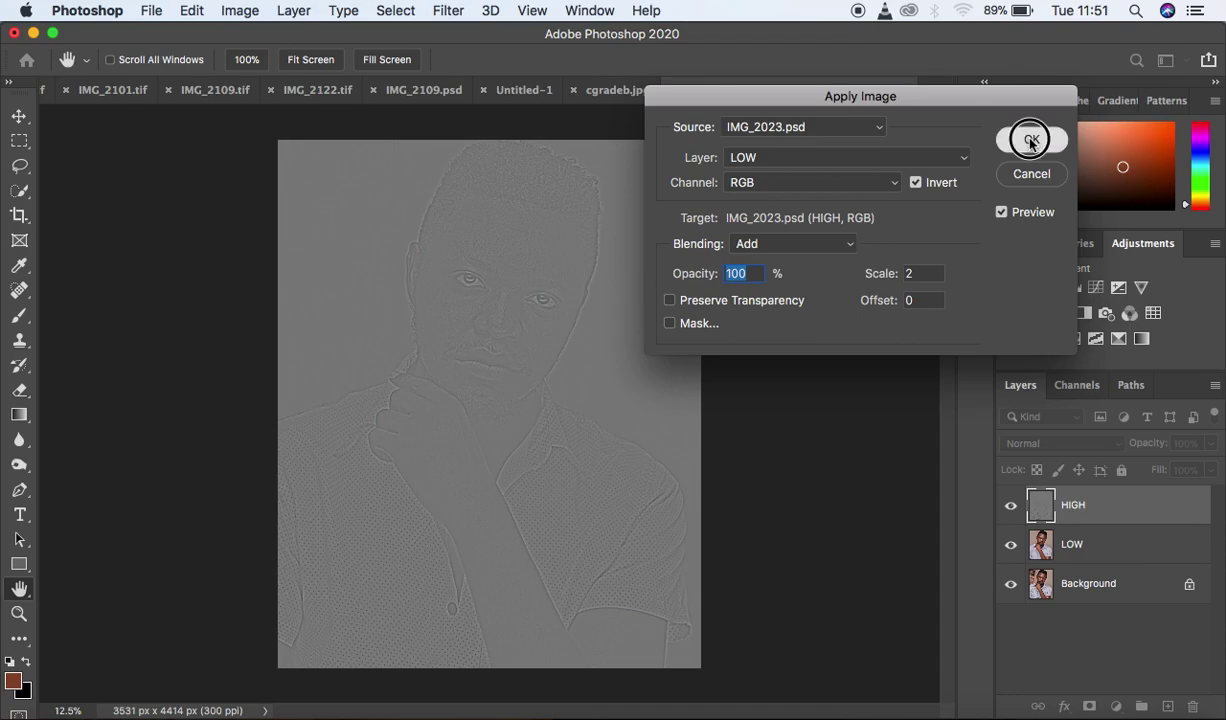
Set the HIGH layer's blend mode to Linear Light and select the HIGH and LOW layers together
click(1047, 442)
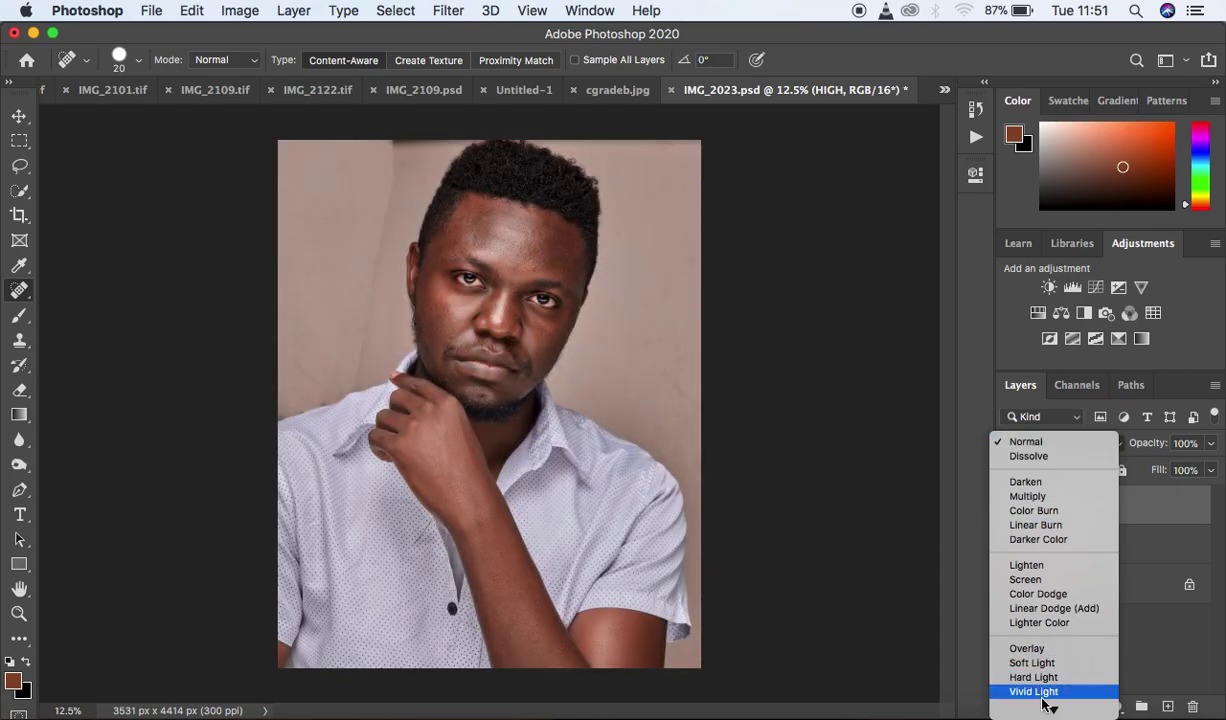
mouse_move(1053, 710)
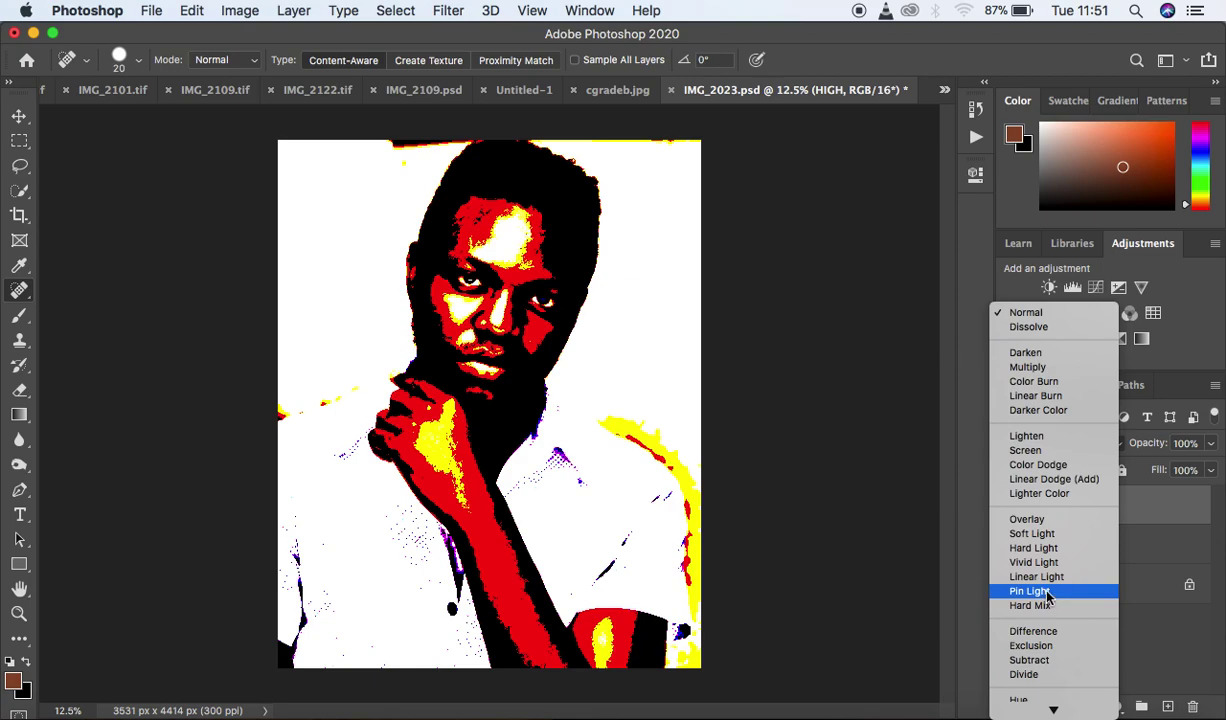
click(1040, 576)
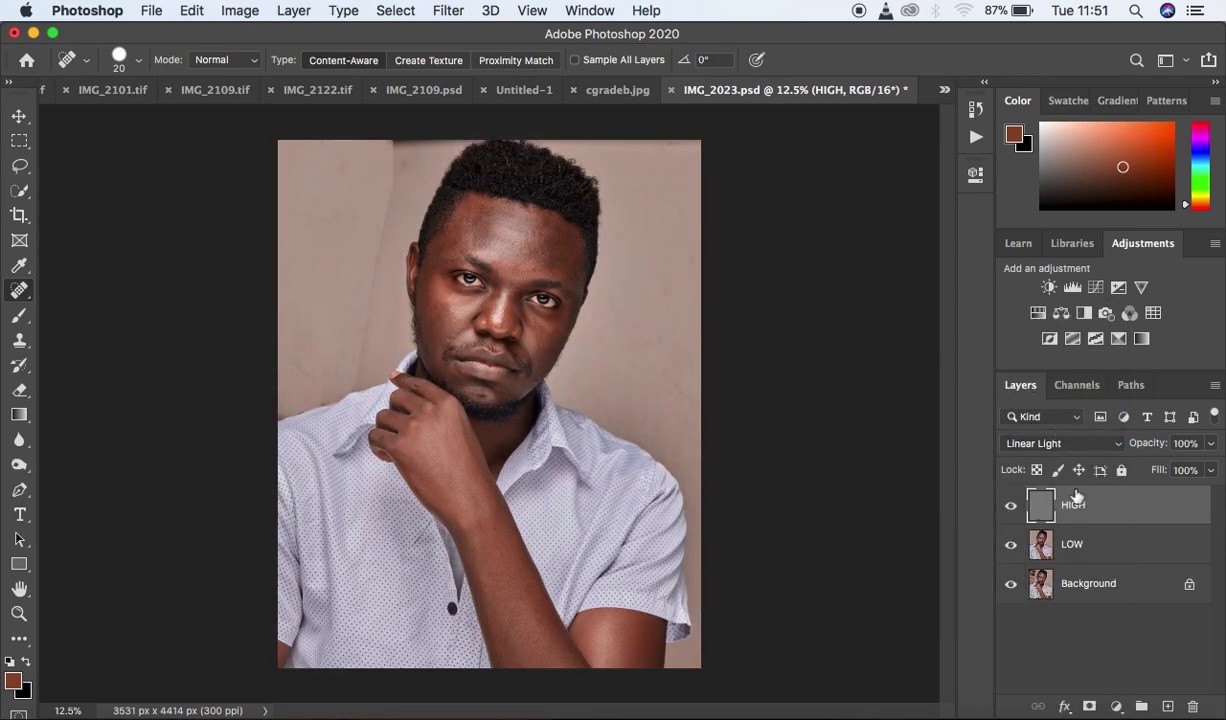
shift+click(1123, 545)
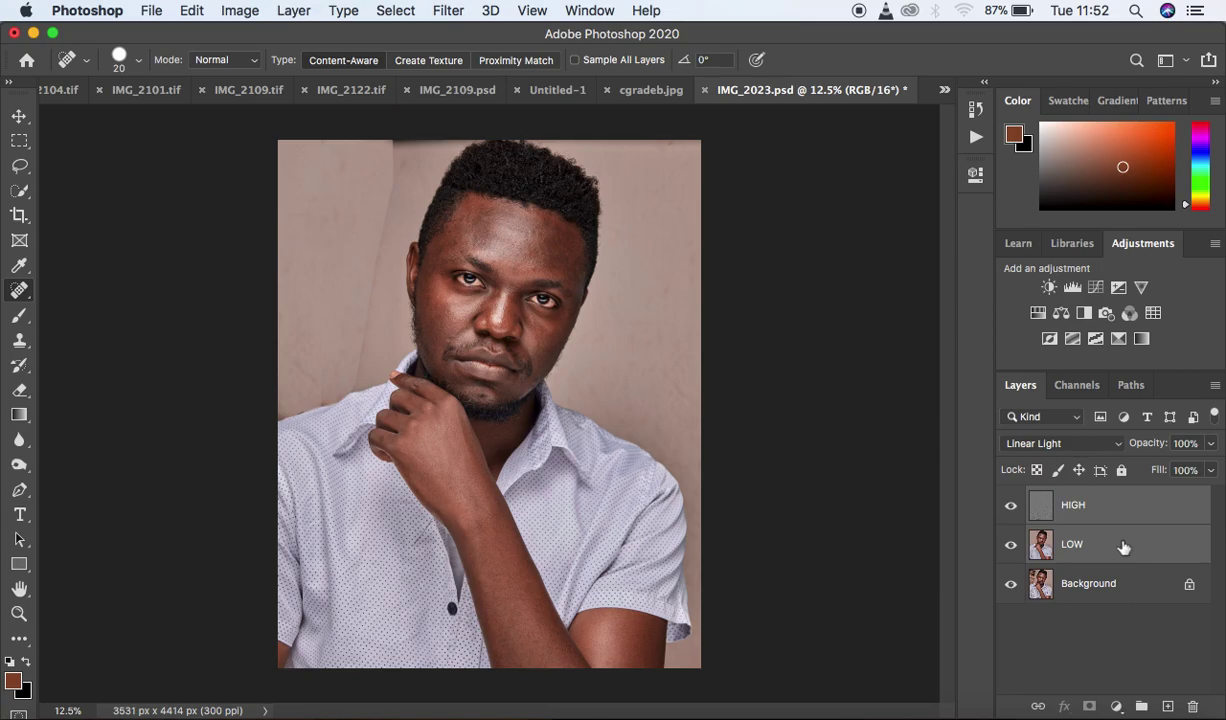
Group the HIGH and LOW layers, name the group "freq sep" and expand it
key(super+g)
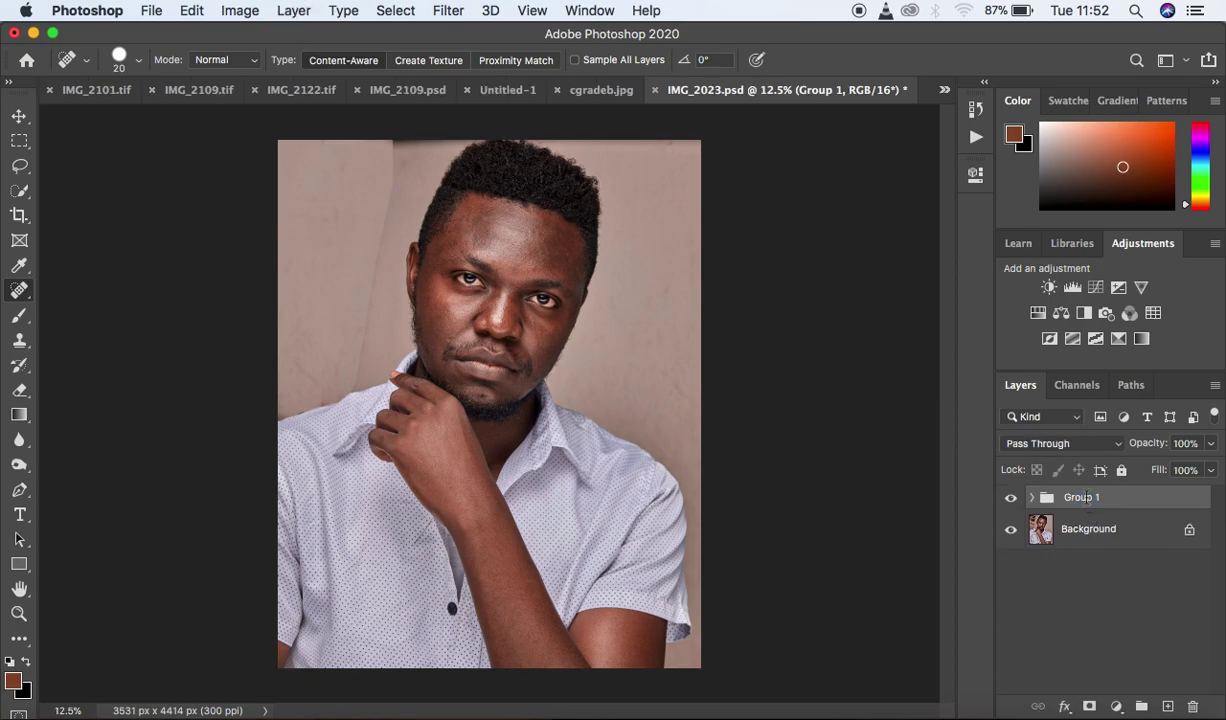
text(freq sep)
key(Return)
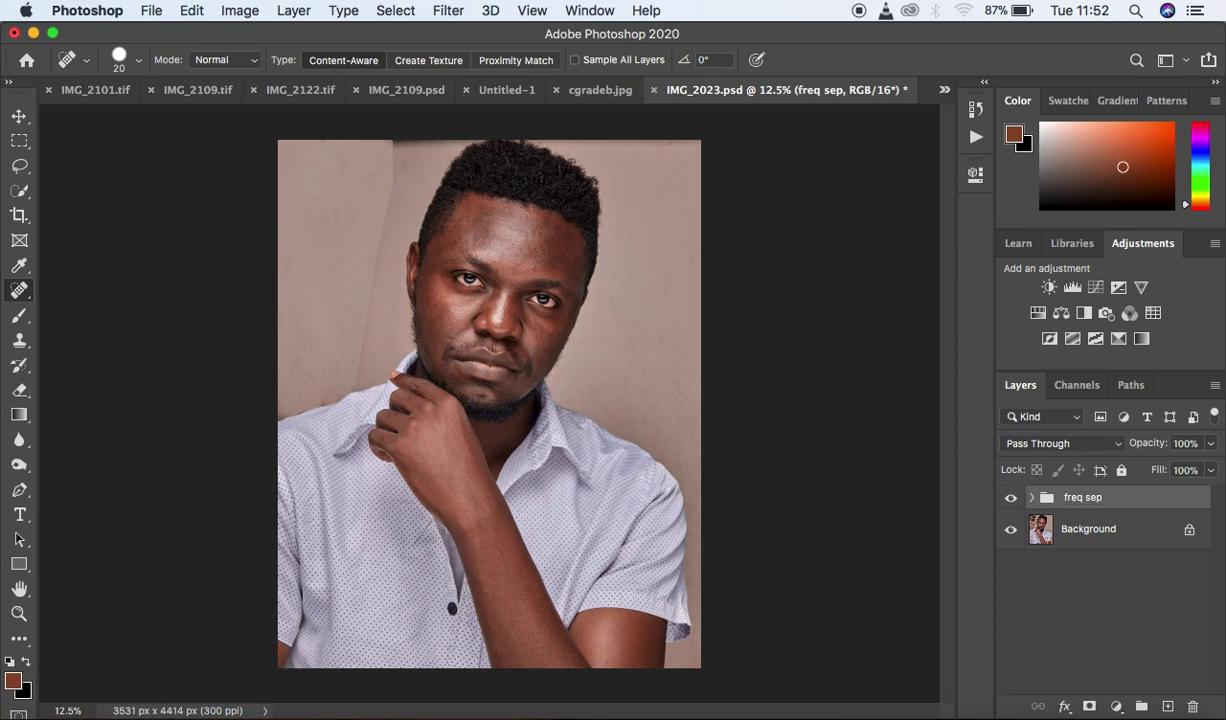
click(1031, 498)
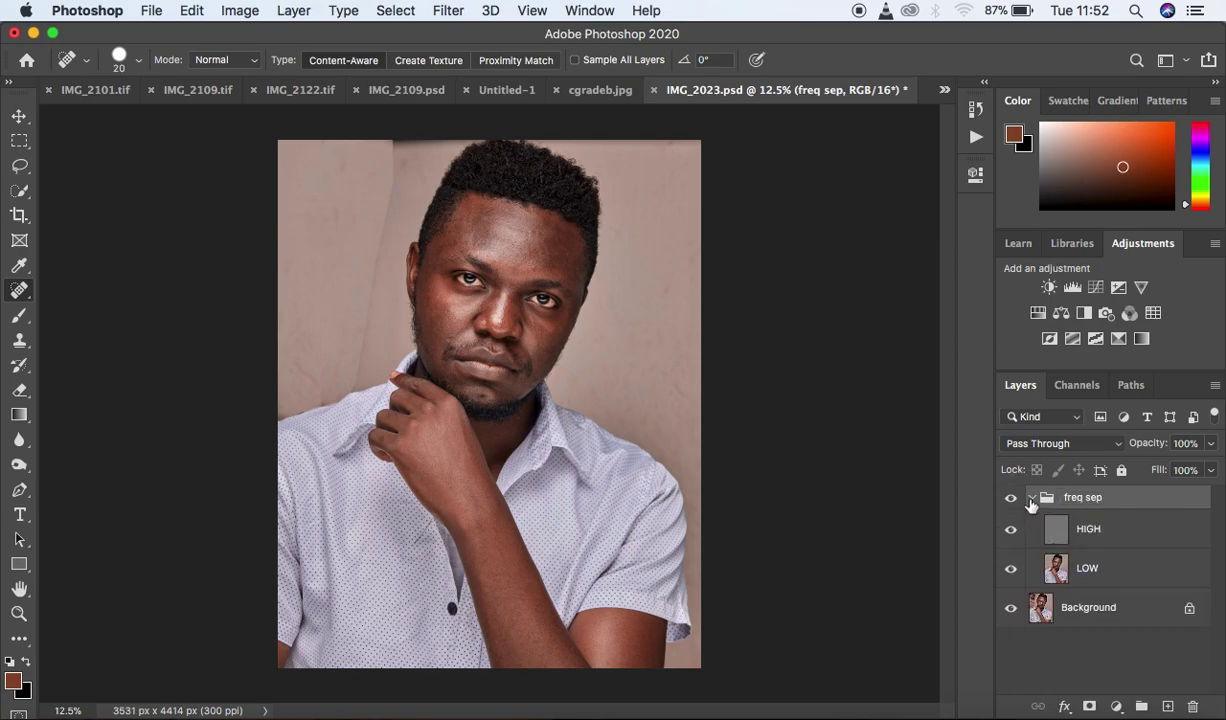
Add a Black & White adjustment layer above HIGH inside the freq sep group, with Reds set to 13
click(1081, 522)
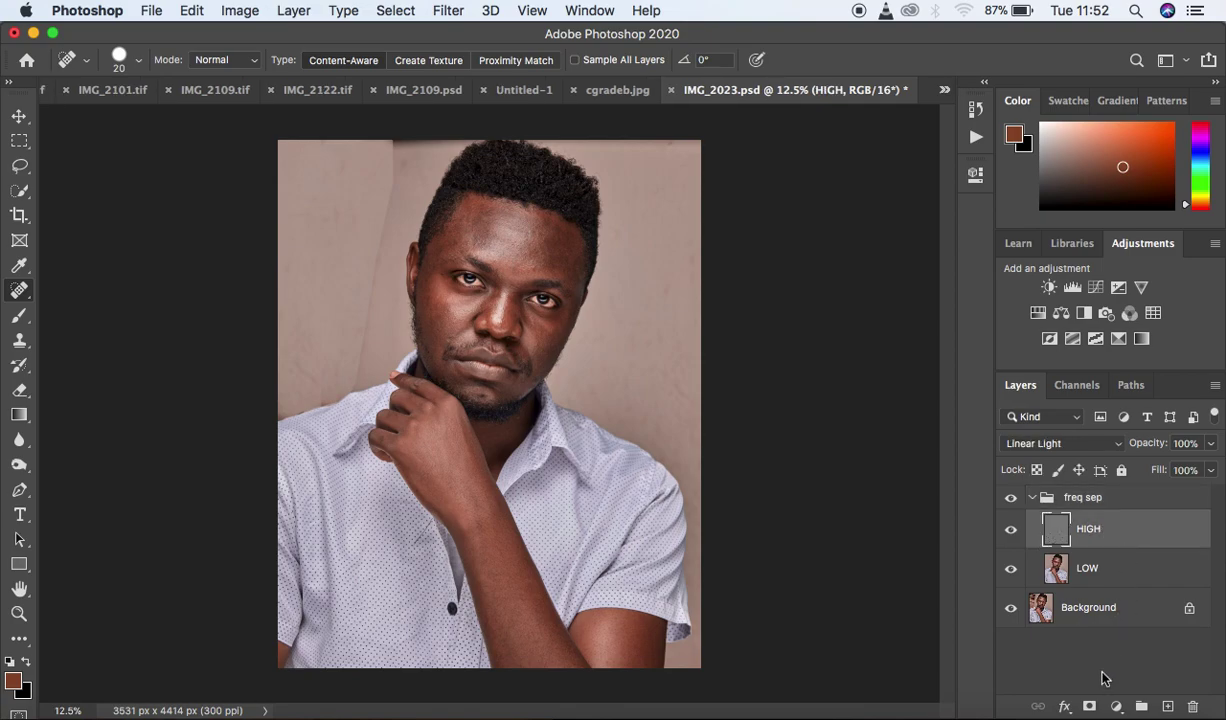
click(1114, 707)
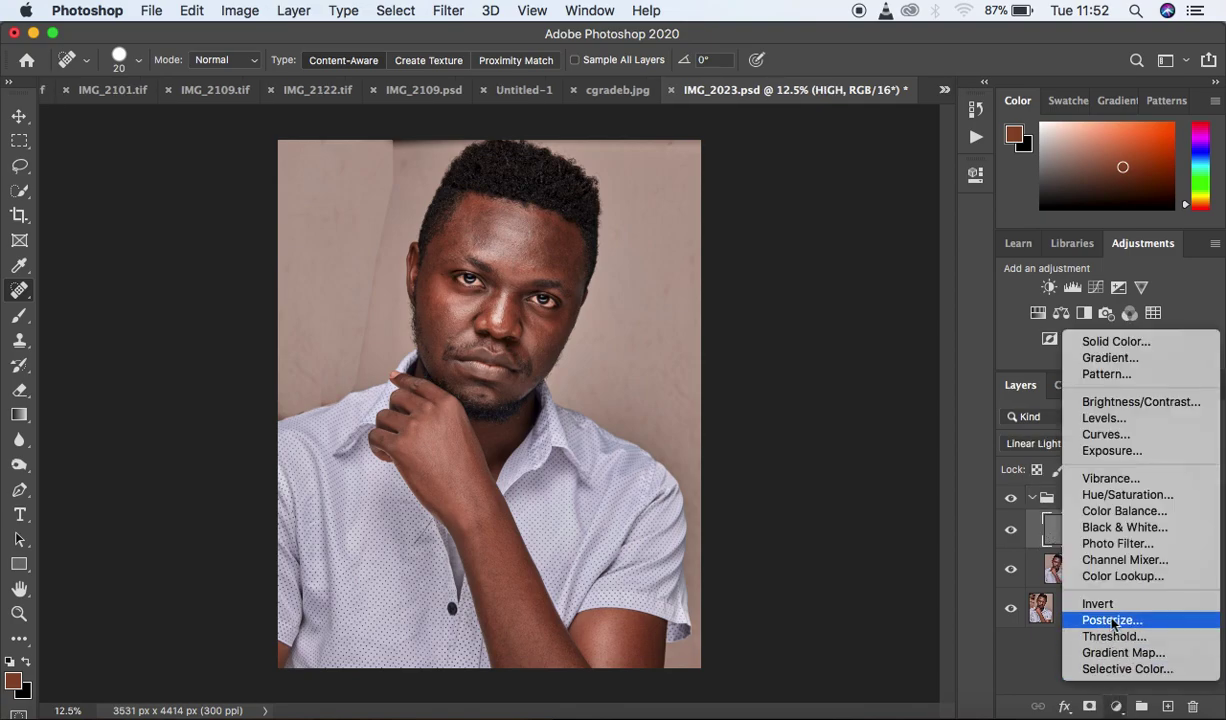
click(1116, 526)
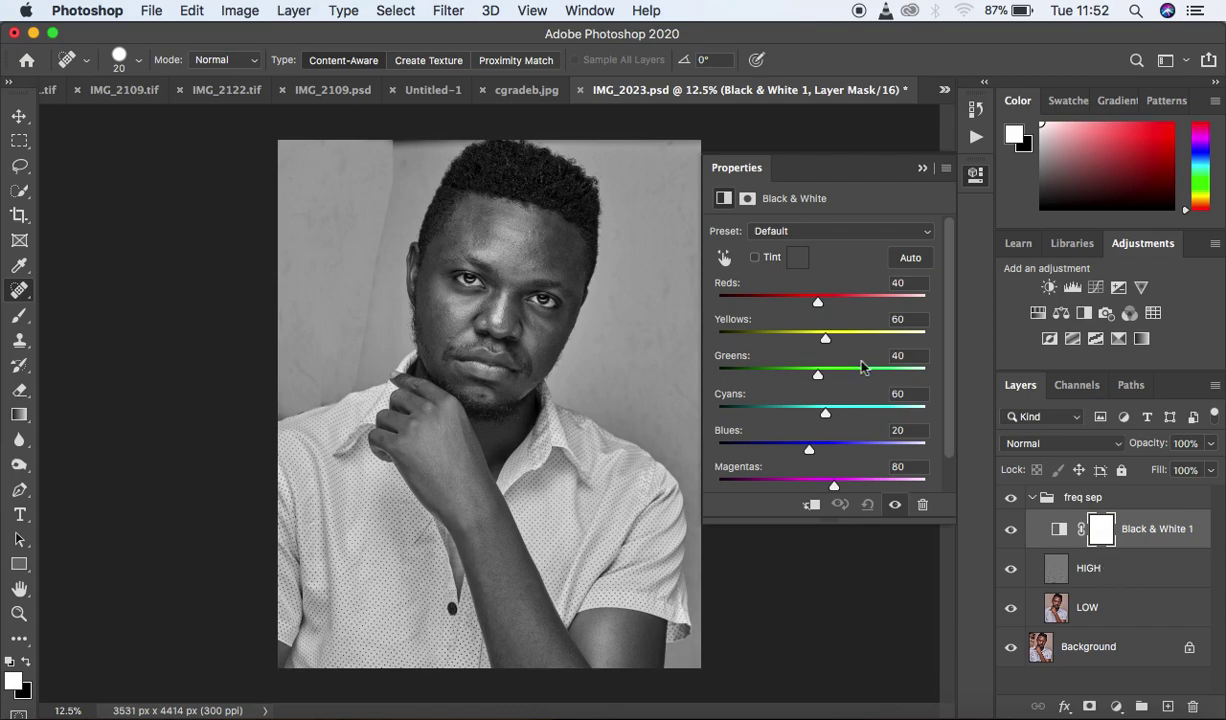
drag(816, 303, 807, 304)
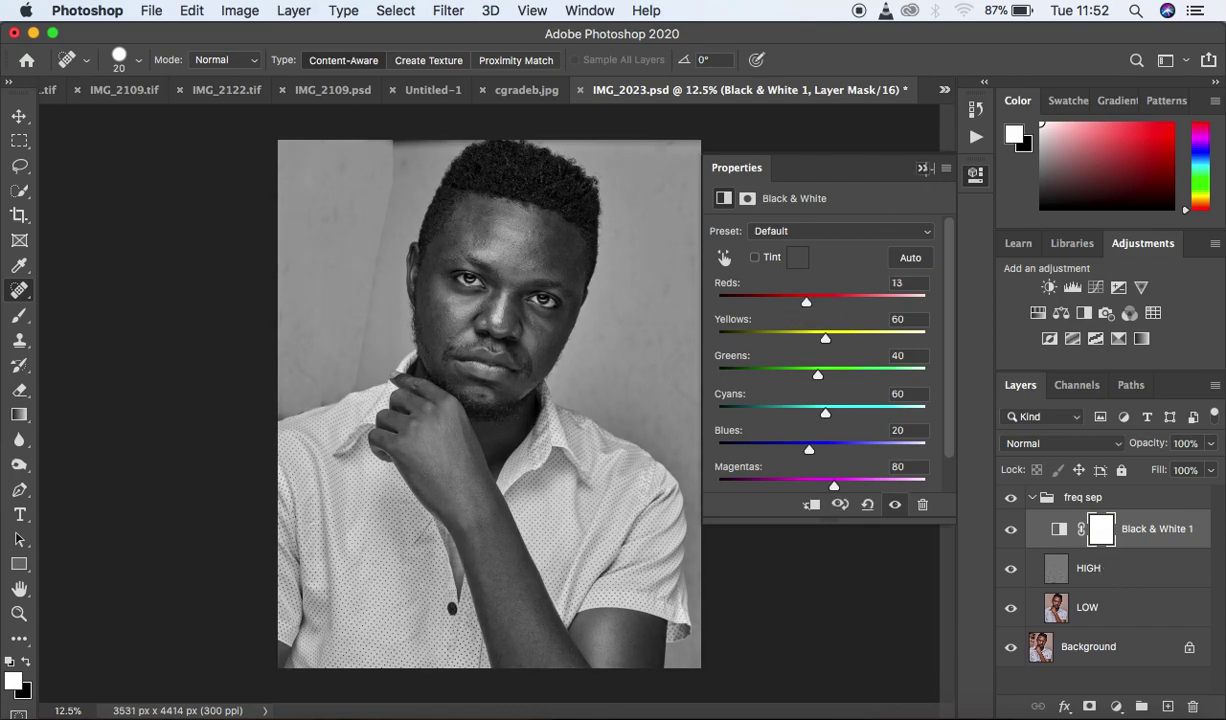
click(882, 160)
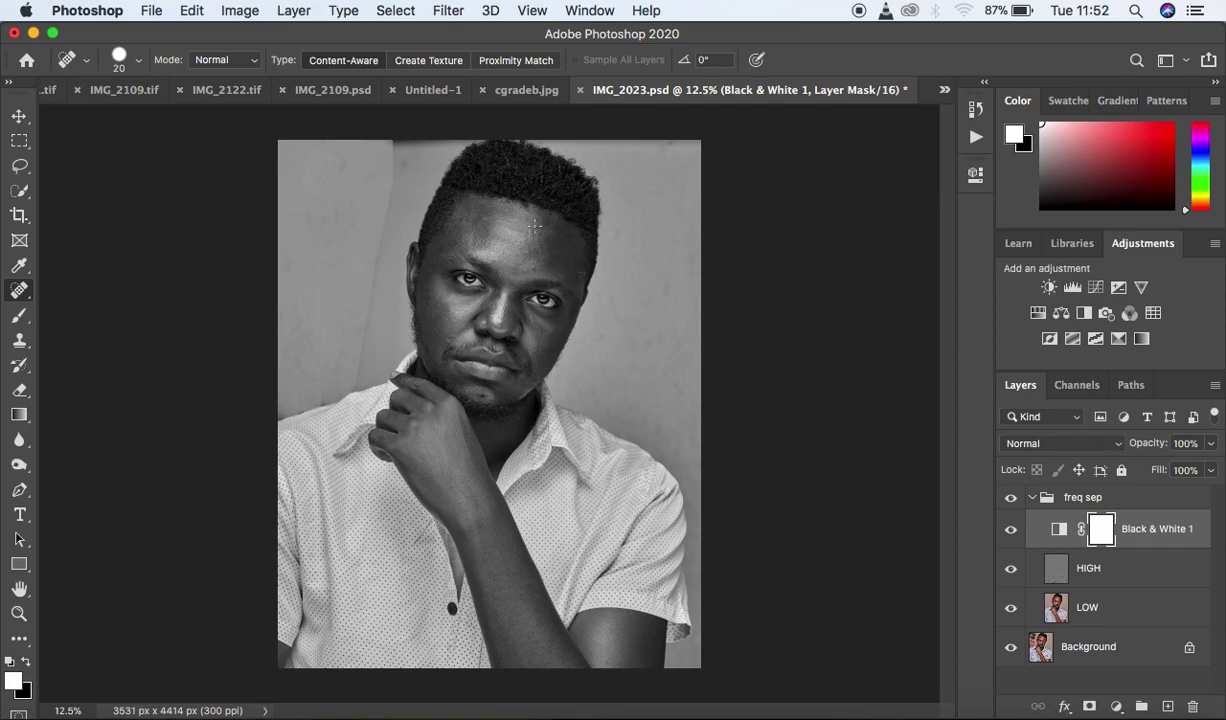
Make LOW the active layer and switch to the Mixer Brush tool
key(super+equal)
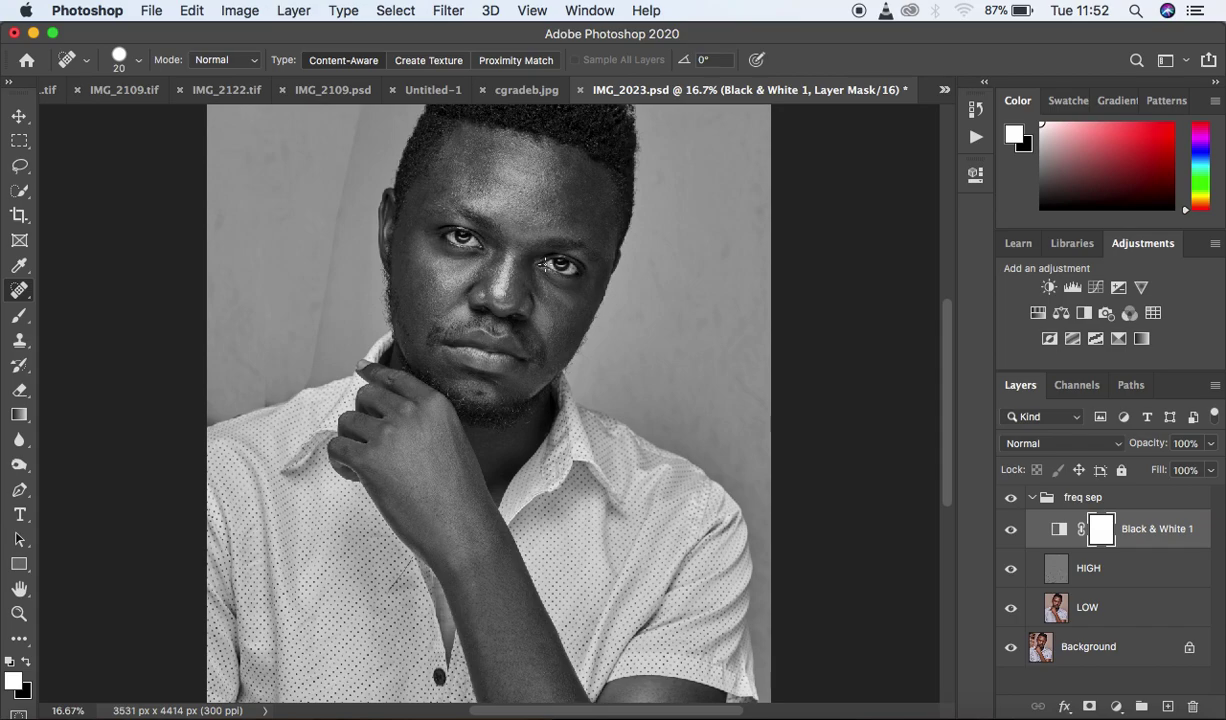
key(super+equal)
key(super+minus)
click(1076, 588)
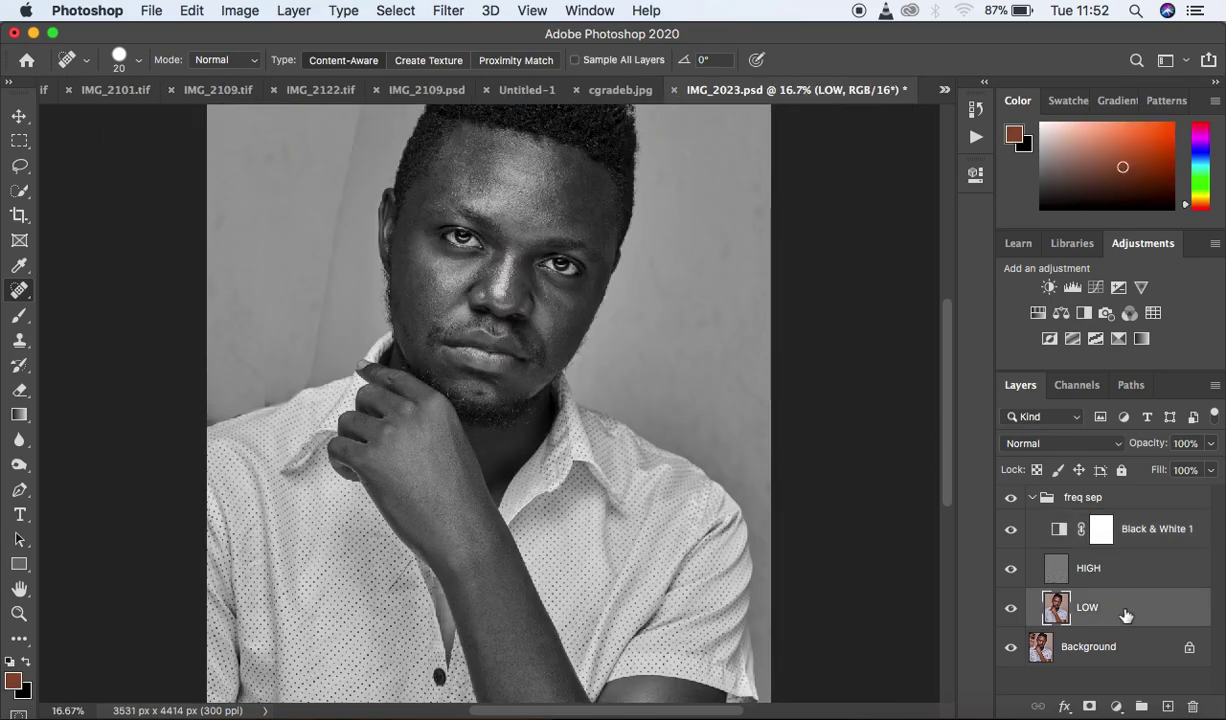
click(18, 316)
right_click(17, 318)
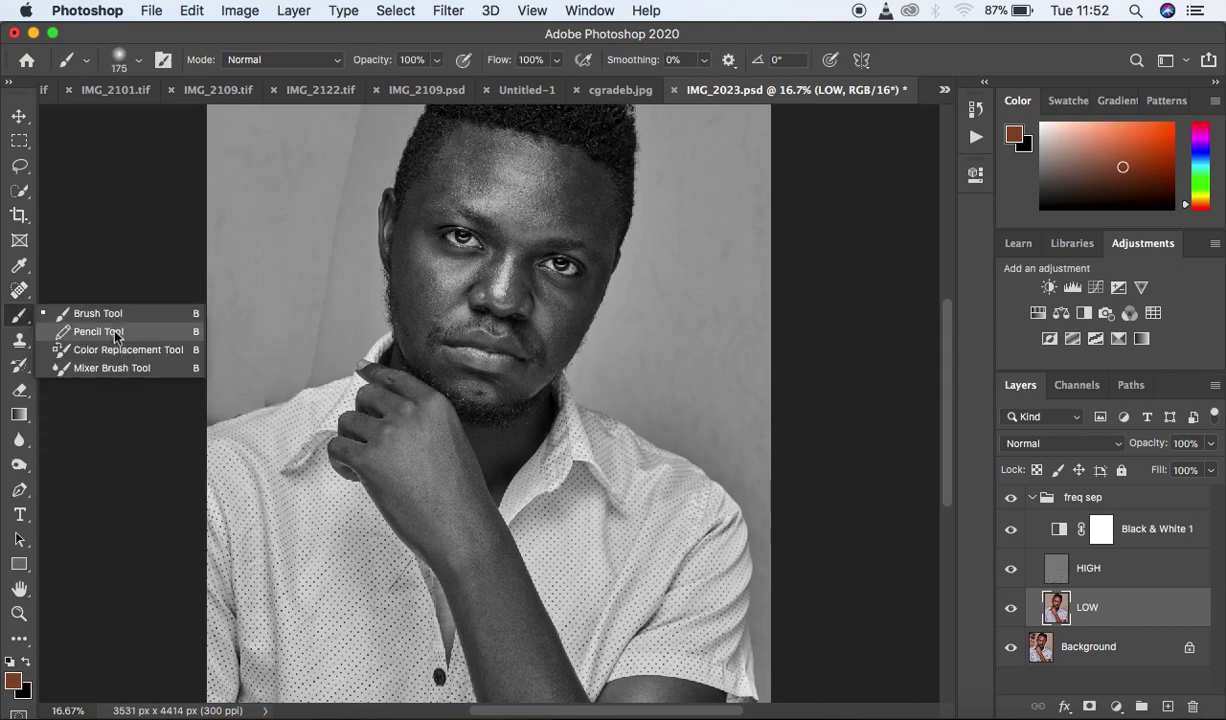
click(110, 366)
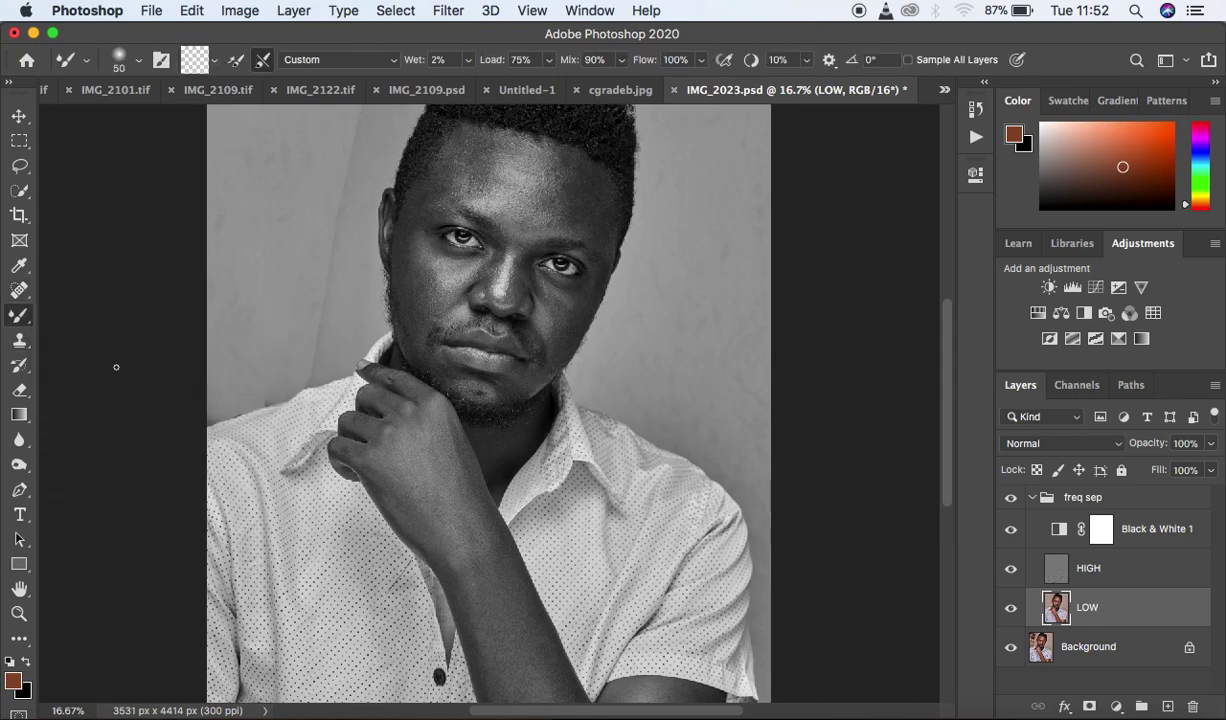
Clean the mixer brush and set its Wet value to 9%
click(215, 62)
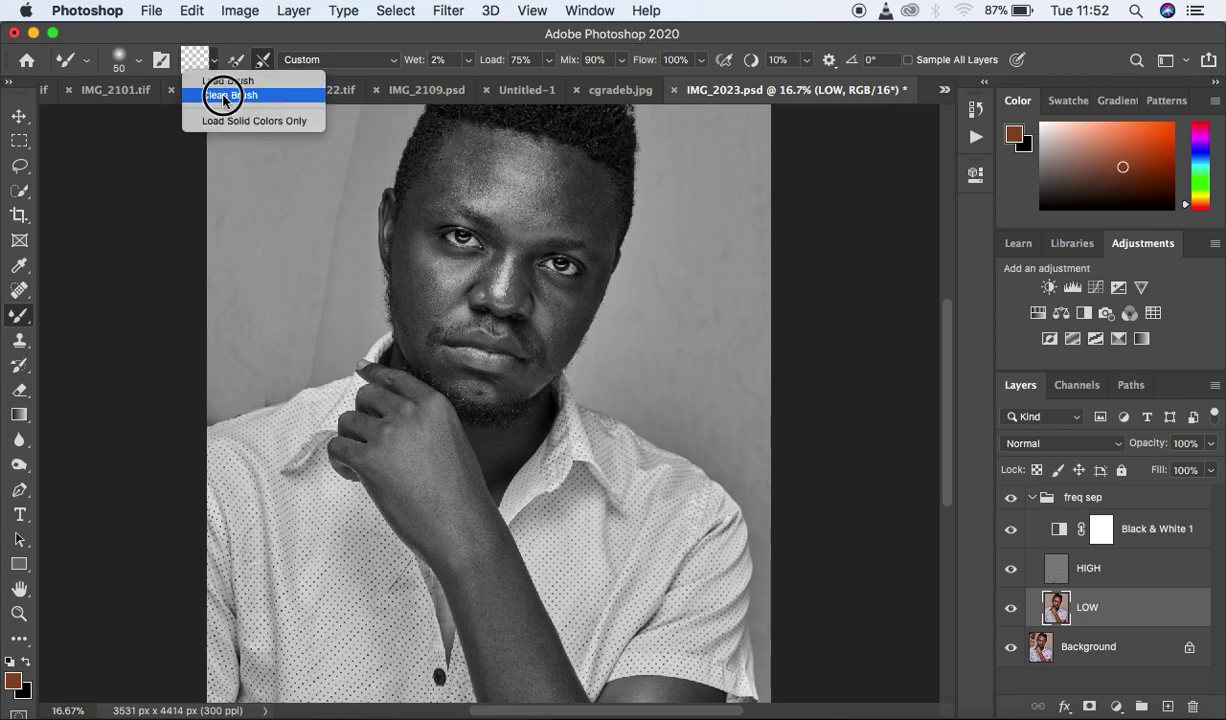
click(223, 97)
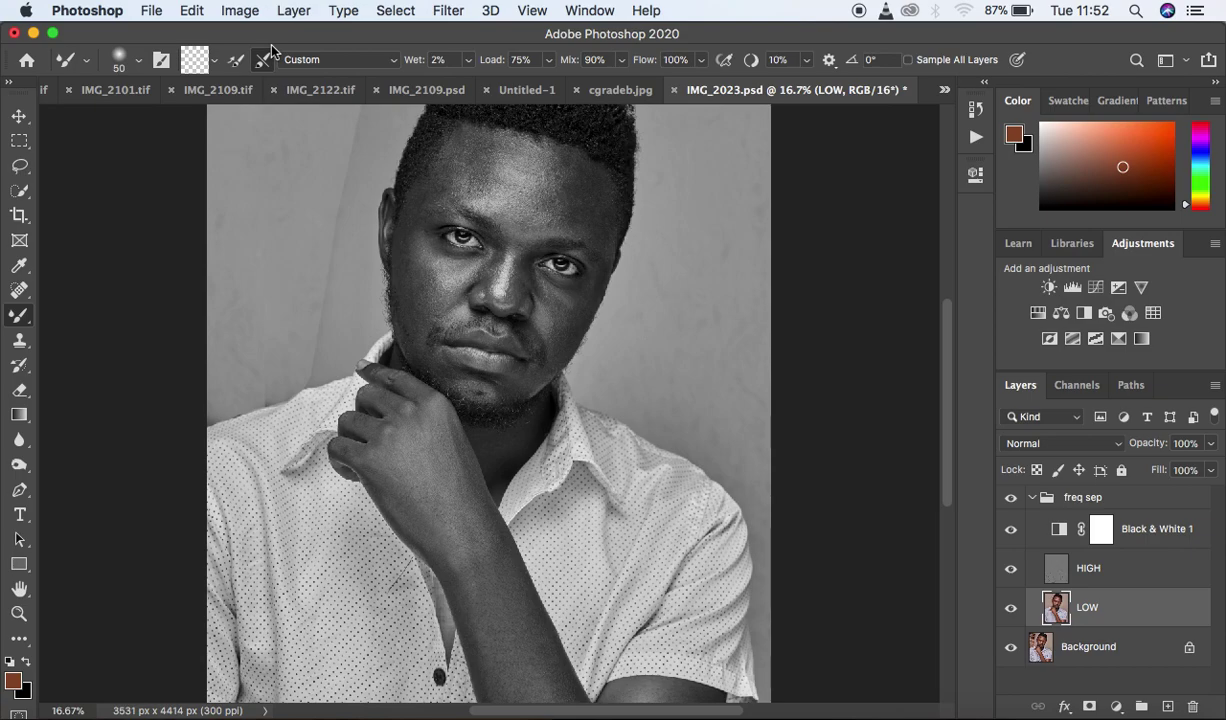
click(470, 62)
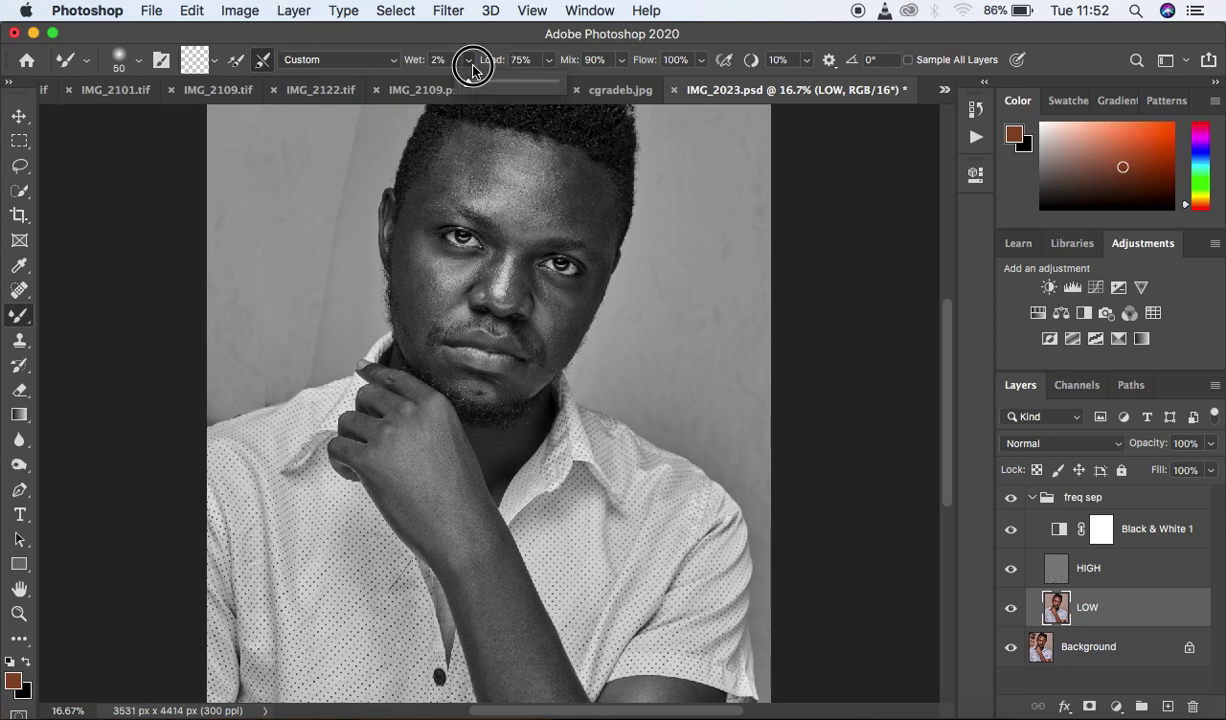
drag(470, 82, 475, 86)
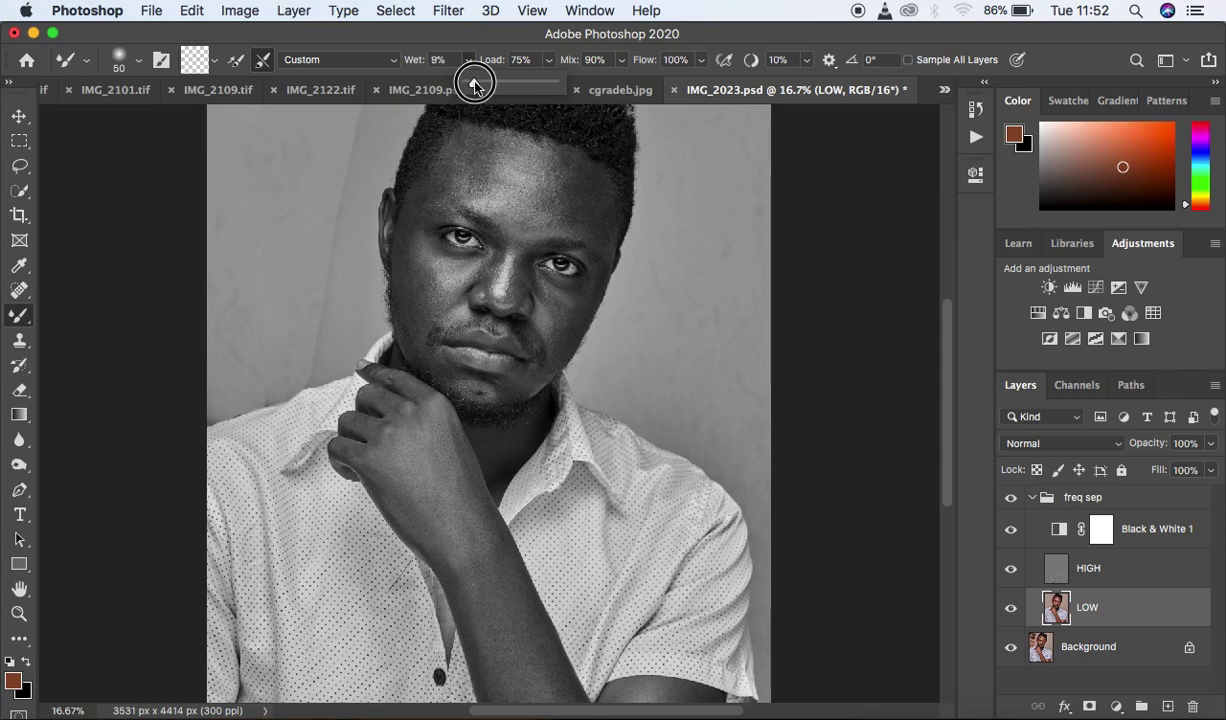
click(640, 130)
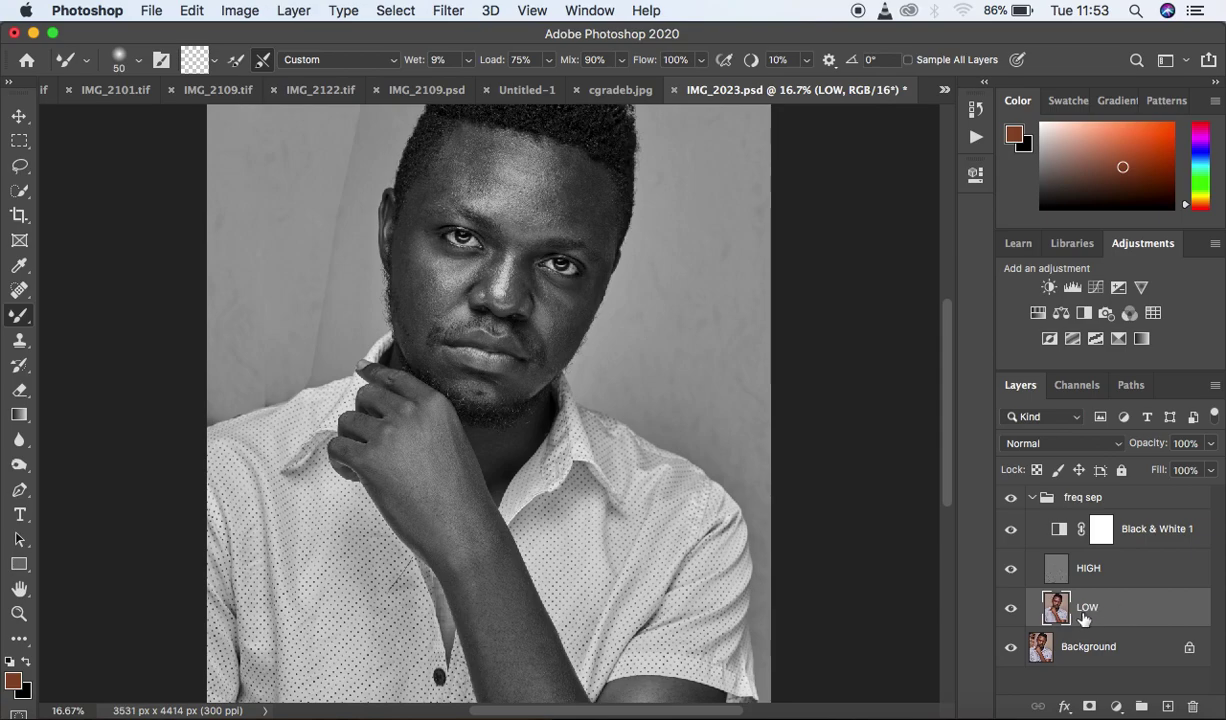
Enlarge the mixer brush to 250 px and blend the forehead's uneven tones on the LOW layer
key(super+equal)
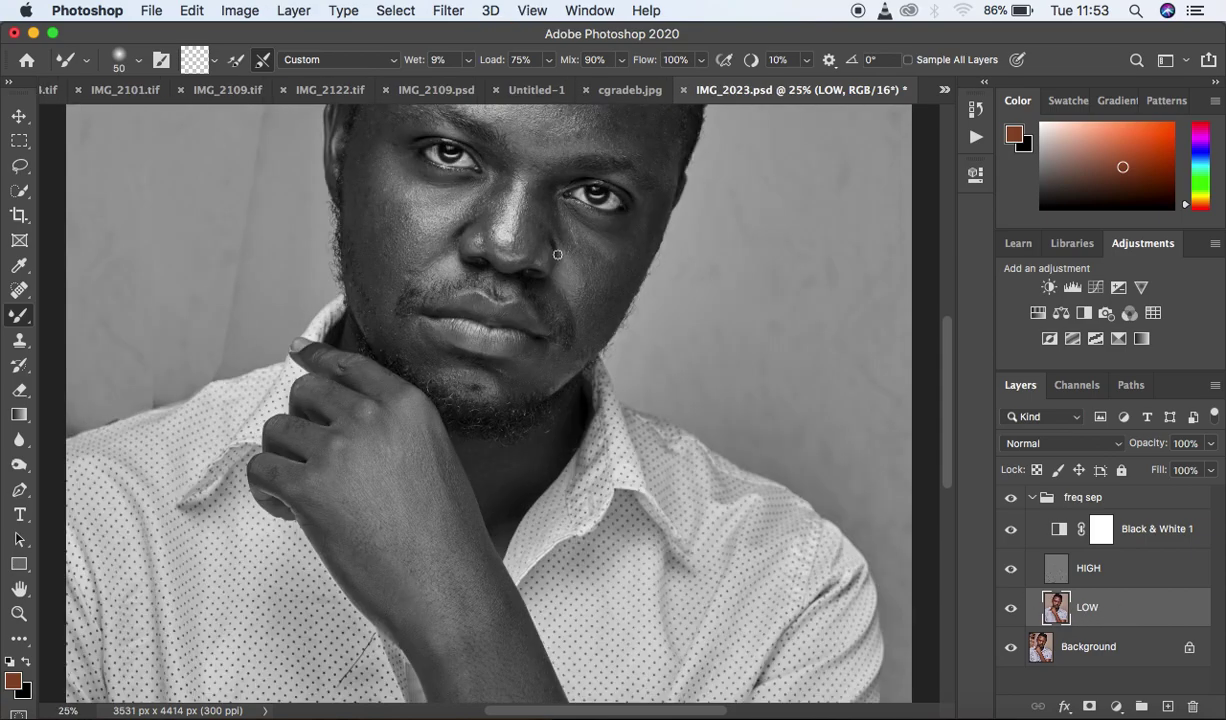
scroll(577, 320, up, 5)
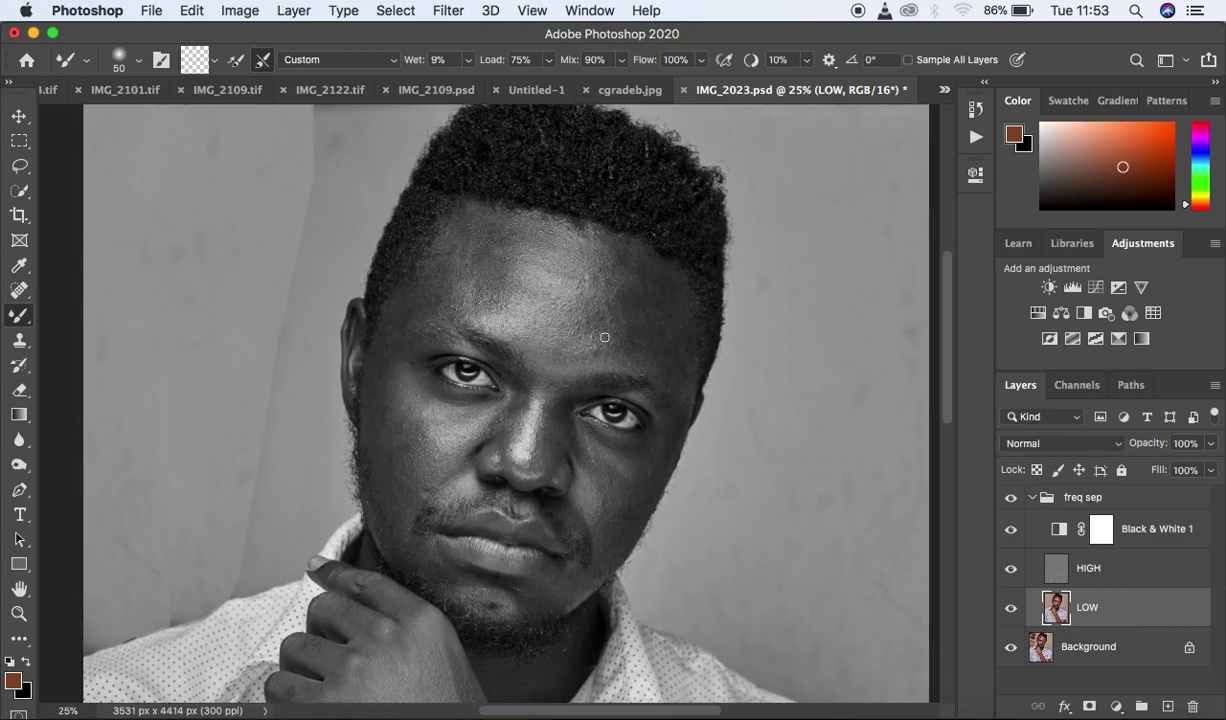
key(bracketright)
key(bracketright)
key(bracketright)
key(bracketright)
key(bracketright)
key(bracketright)
mouse_move(640, 315)
mouse_down()
mouse_move(634, 354)
mouse_move(647, 337)
mouse_move(636, 323)
mouse_move(659, 321)
mouse_move(634, 276)
mouse_move(628, 298)
mouse_move(638, 304)
mouse_move(643, 289)
mouse_move(634, 262)
mouse_move(662, 334)
mouse_move(620, 318)
mouse_up()
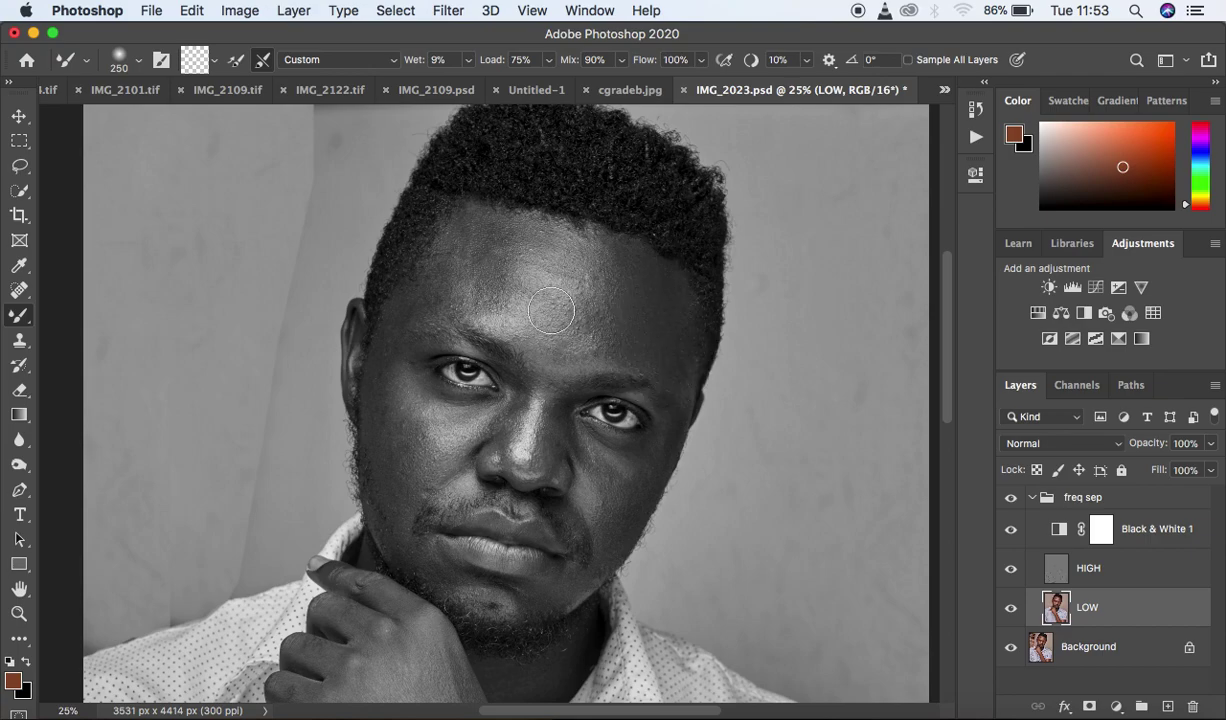
mouse_move(477, 243)
mouse_down()
mouse_move(471, 273)
mouse_move(475, 235)
mouse_move(445, 293)
mouse_move(474, 284)
mouse_move(481, 305)
mouse_move(512, 237)
mouse_move(481, 237)
mouse_move(490, 221)
mouse_move(448, 278)
mouse_up()
mouse_move(512, 241)
mouse_down()
mouse_move(590, 252)
mouse_move(585, 322)
mouse_move(622, 320)
mouse_move(592, 342)
mouse_move(601, 337)
mouse_move(542, 335)
mouse_move(512, 310)
mouse_move(517, 321)
mouse_move(548, 276)
mouse_move(551, 296)
mouse_move(552, 282)
mouse_move(606, 275)
mouse_move(615, 308)
mouse_up()
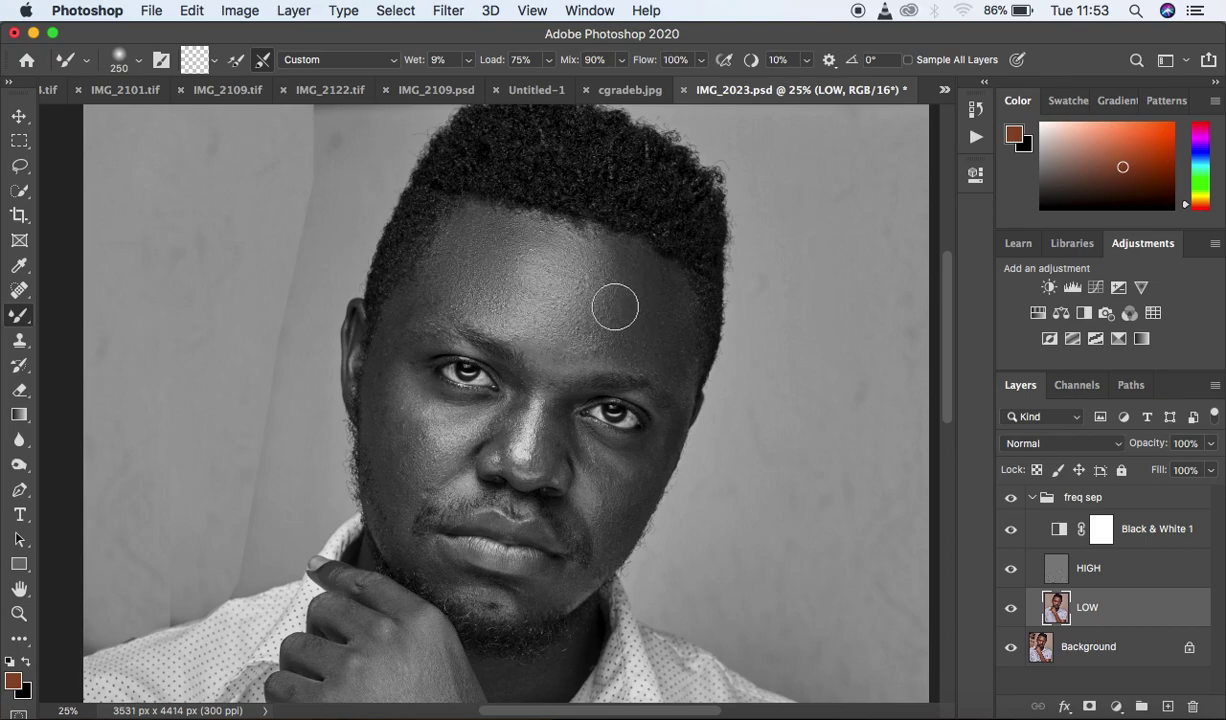
Refine the forehead blending with a 175 px brush, and hide the Black & White layer and freq sep group to compare
key(bracketleft)
key(bracketleft)
mouse_move(662, 345)
mouse_down()
mouse_move(676, 386)
mouse_move(662, 279)
mouse_move(632, 268)
mouse_up()
mouse_move(522, 249)
mouse_down()
mouse_move(517, 282)
mouse_move(455, 286)
mouse_move(397, 316)
mouse_move(471, 218)
mouse_move(517, 220)
mouse_up()
mouse_move(515, 273)
mouse_down()
mouse_move(476, 282)
mouse_move(520, 320)
mouse_move(491, 316)
mouse_up()
mouse_move(621, 340)
mouse_down()
mouse_move(570, 360)
mouse_move(595, 352)
mouse_move(549, 352)
mouse_move(582, 280)
mouse_move(577, 253)
mouse_move(545, 241)
mouse_up()
click(1014, 535)
click(1012, 500)
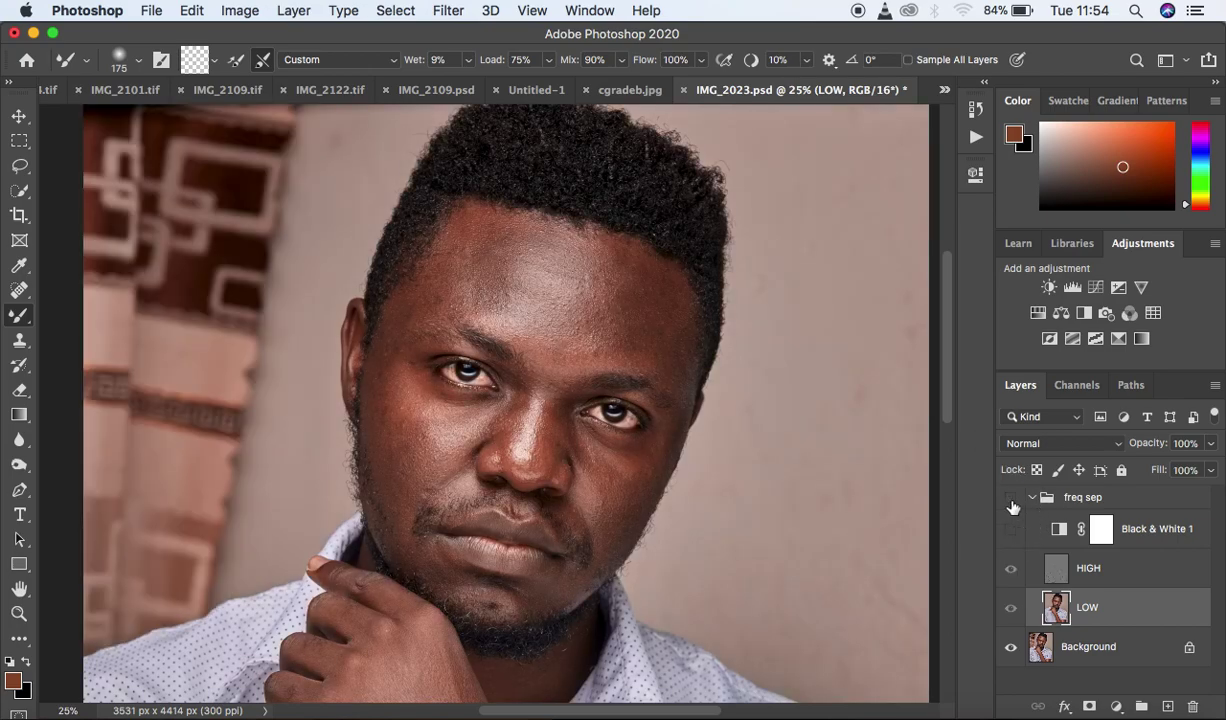
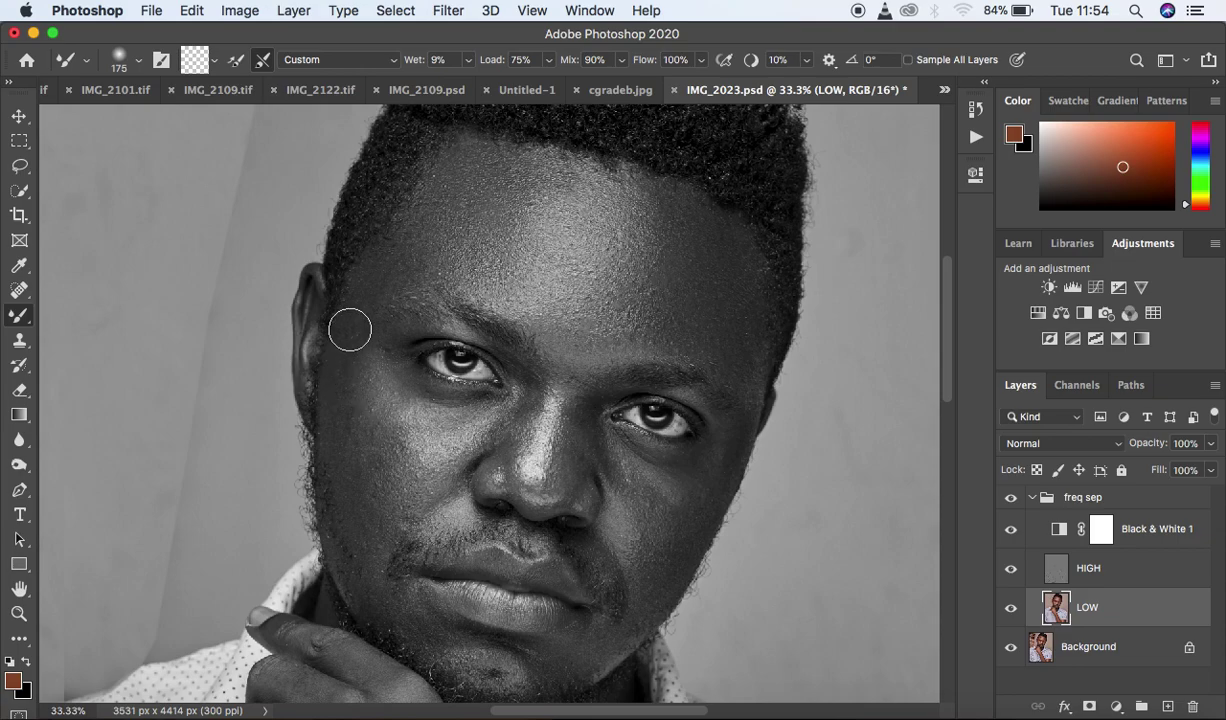
Blend the temple, cheeks, under-eye areas and nose bridge on LOW, reducing the brush from 175 to 125 px
mouse_move(340, 332)
mouse_down()
mouse_move(350, 457)
mouse_move(328, 361)
mouse_move(365, 536)
mouse_move(350, 348)
mouse_move(360, 310)
mouse_move(348, 364)
mouse_move(389, 458)
mouse_move(391, 487)
mouse_move(364, 419)
mouse_move(366, 522)
mouse_up()
mouse_move(690, 498)
mouse_down()
mouse_move(665, 547)
mouse_move(665, 495)
mouse_move(640, 470)
mouse_move(695, 487)
mouse_move(632, 479)
mouse_move(638, 583)
mouse_move(615, 573)
mouse_up()
mouse_move(432, 476)
mouse_down()
mouse_move(408, 471)
mouse_move(375, 546)
mouse_up()
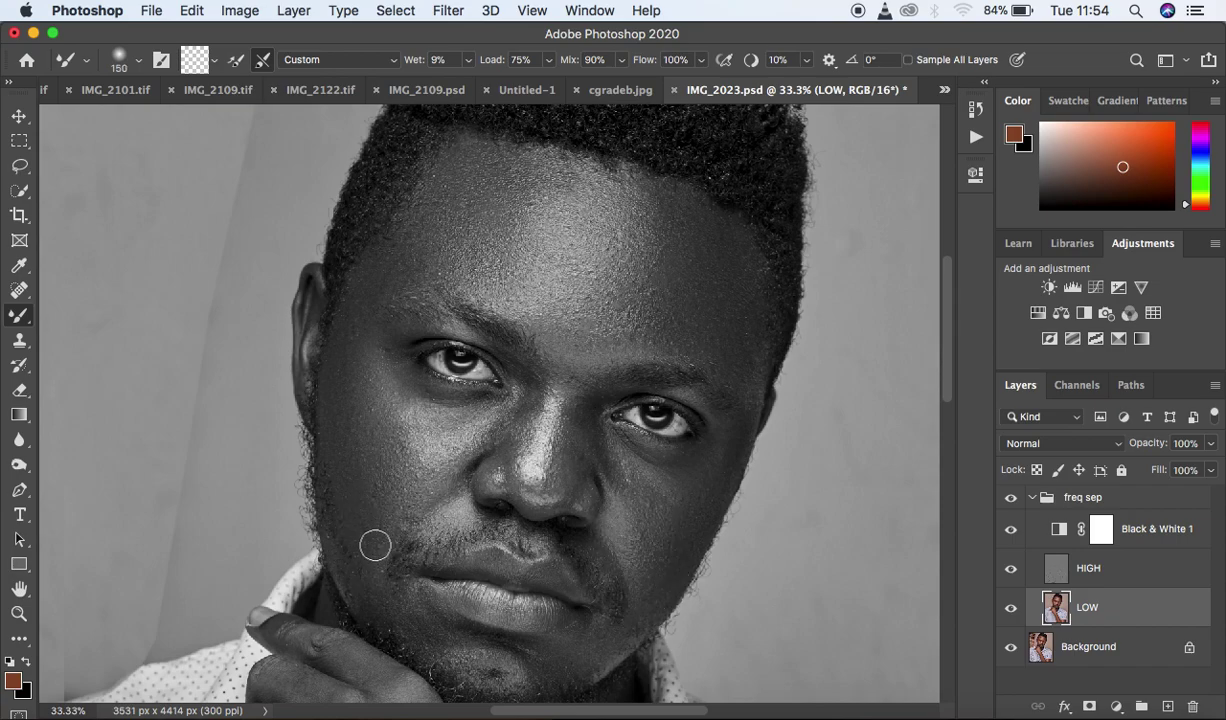
drag(437, 416, 400, 400)
mouse_move(504, 391)
mouse_down()
mouse_move(520, 389)
mouse_move(504, 465)
mouse_move(528, 402)
mouse_move(498, 465)
mouse_move(529, 387)
mouse_move(534, 482)
mouse_move(545, 416)
mouse_move(577, 413)
mouse_move(568, 437)
mouse_move(558, 430)
mouse_move(561, 482)
mouse_move(575, 403)
mouse_move(613, 473)
mouse_move(588, 420)
mouse_up()
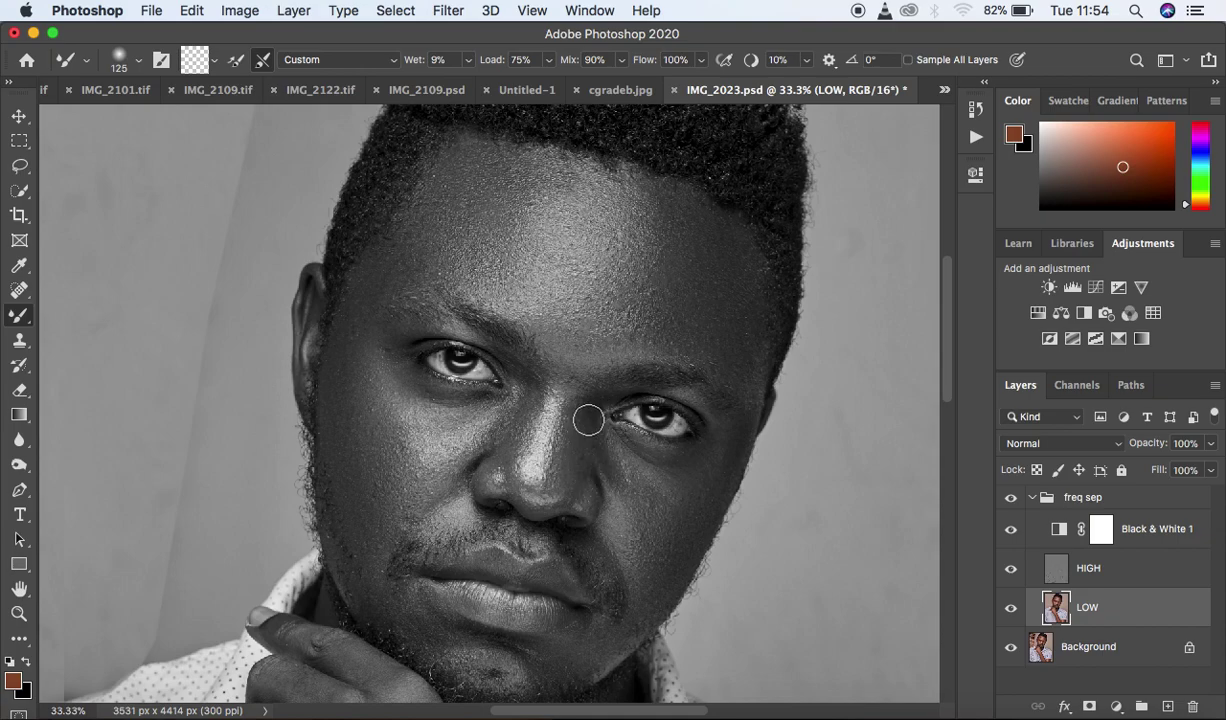
Smooth the remaining tone transitions on the cheeks, jawline and chin with the 125 px mixer brush
mouse_move(504, 440)
mouse_down()
mouse_move(482, 450)
mouse_move(441, 515)
mouse_up()
mouse_move(621, 543)
mouse_down()
mouse_move(587, 454)
mouse_move(613, 486)
mouse_move(626, 474)
mouse_move(677, 487)
mouse_move(711, 465)
mouse_move(731, 355)
mouse_up()
mouse_move(361, 450)
mouse_down()
mouse_move(366, 532)
mouse_move(363, 513)
mouse_move(440, 645)
mouse_up()
drag(556, 646, 592, 648)
drag(646, 581, 635, 600)
drag(433, 634, 403, 601)
drag(438, 494, 424, 493)
mouse_move(502, 410)
mouse_down()
mouse_move(512, 414)
mouse_move(522, 386)
mouse_up()
Hide the Black & White layer and examine the smoothed skin in colour across the whole portrait
click(1011, 529)
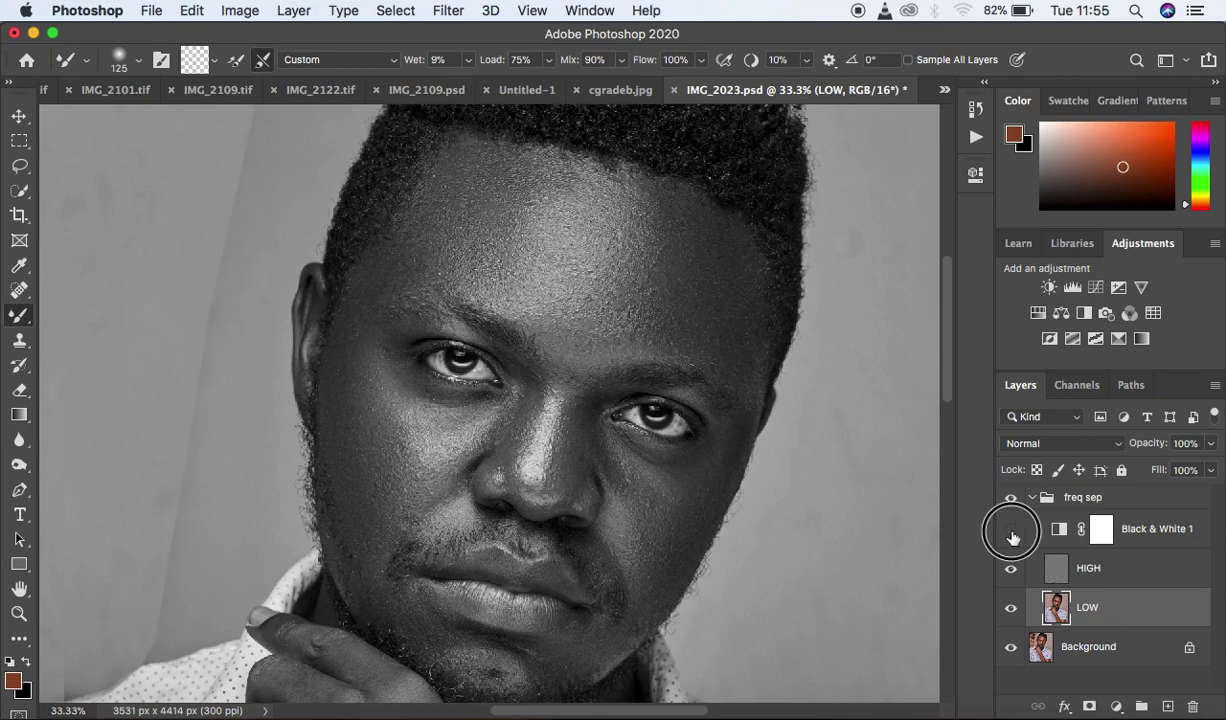
key(super+minus)
key(super+minus)
key(super+minus)
key(super+minus)
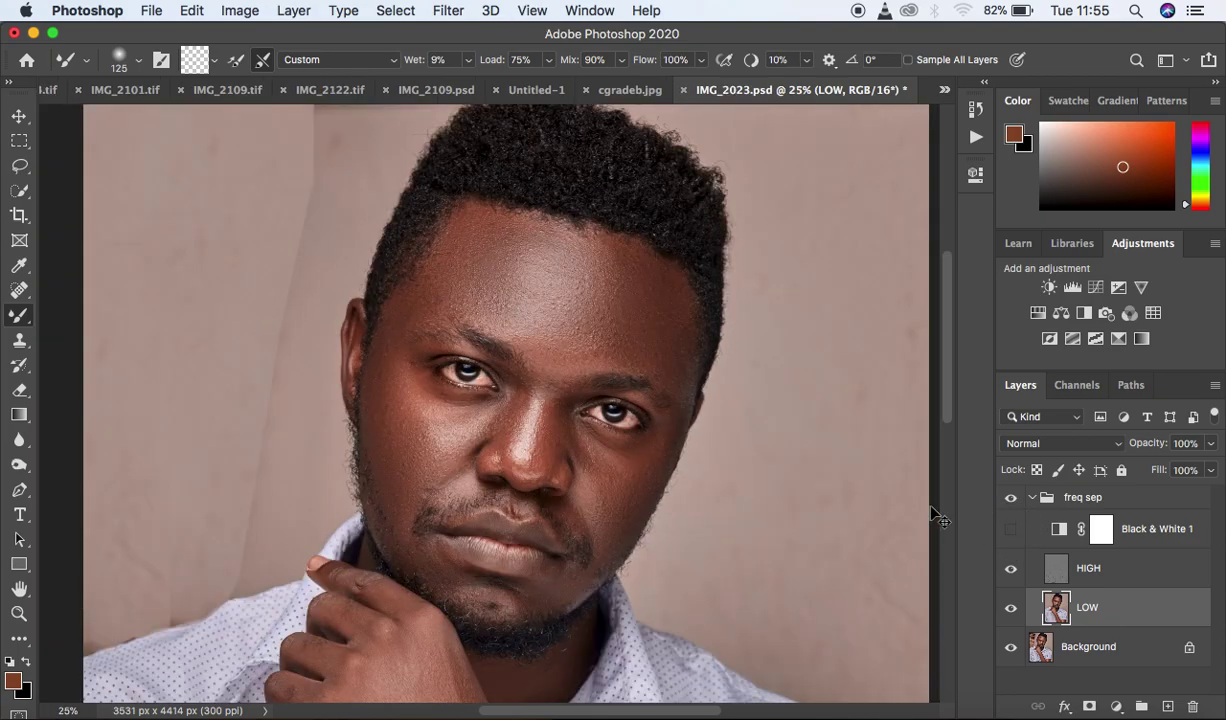
key(super+plus)
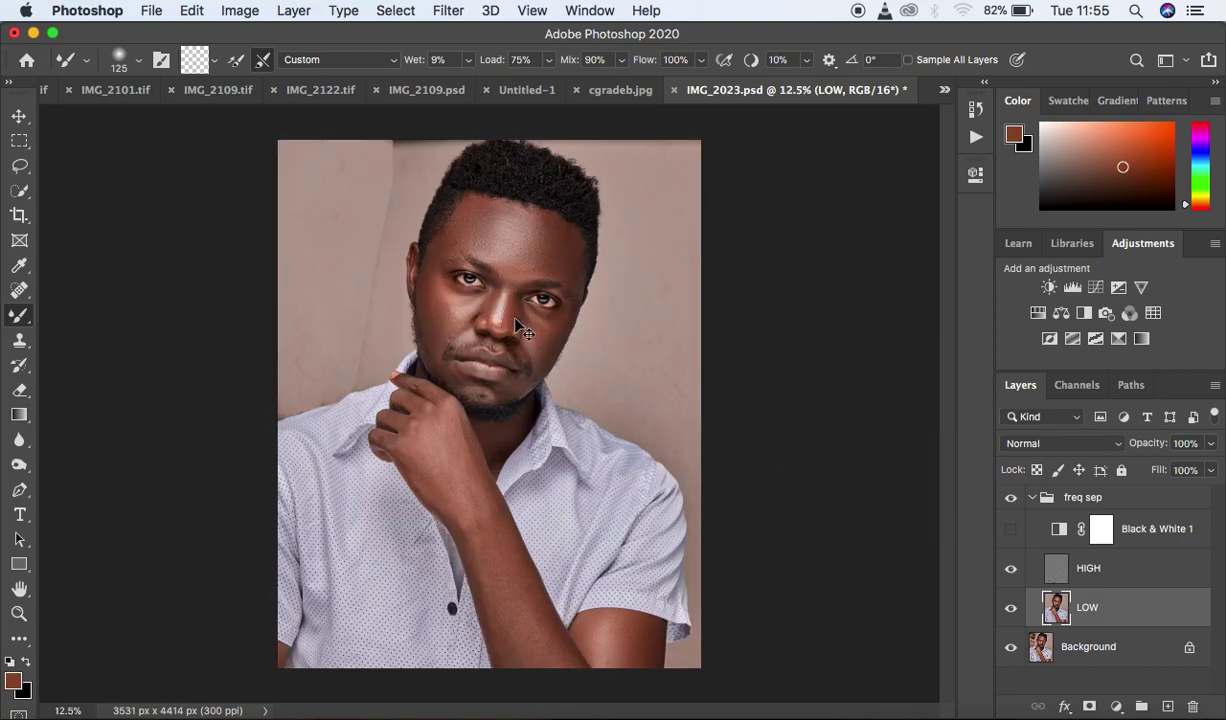
Touch up the nose, cheek, chin and neck in colour on LOW with the 125 px mixer brush
key(super+plus)
mouse_move(494, 256)
mouse_down()
mouse_move(487, 274)
mouse_move(494, 265)
mouse_move(520, 290)
mouse_move(541, 288)
mouse_up()
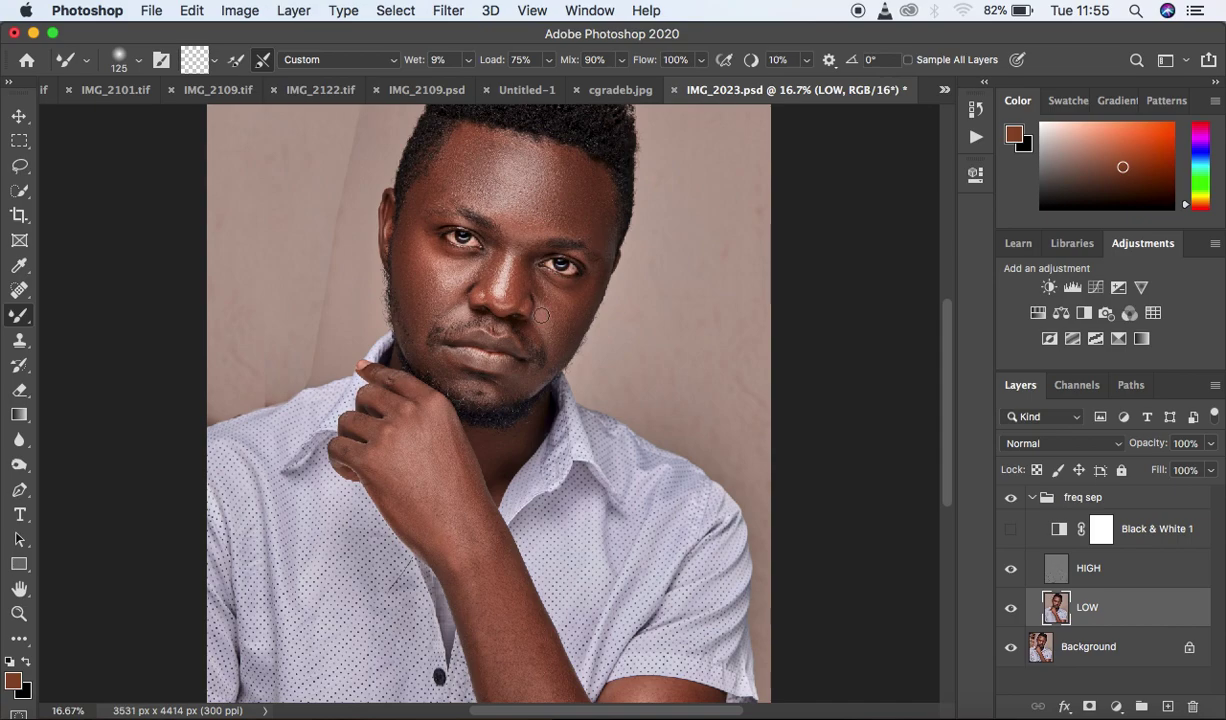
key(super+plus)
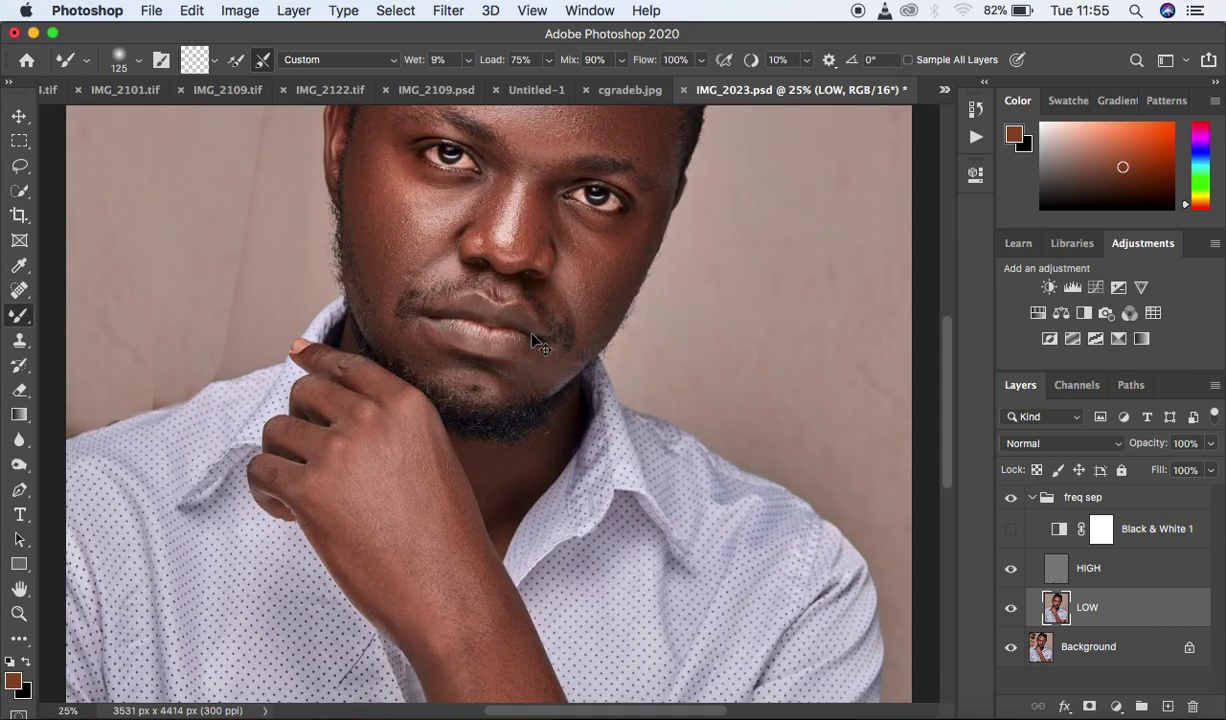
key(super+plus)
drag(571, 260, 577, 246)
key(super+minus)
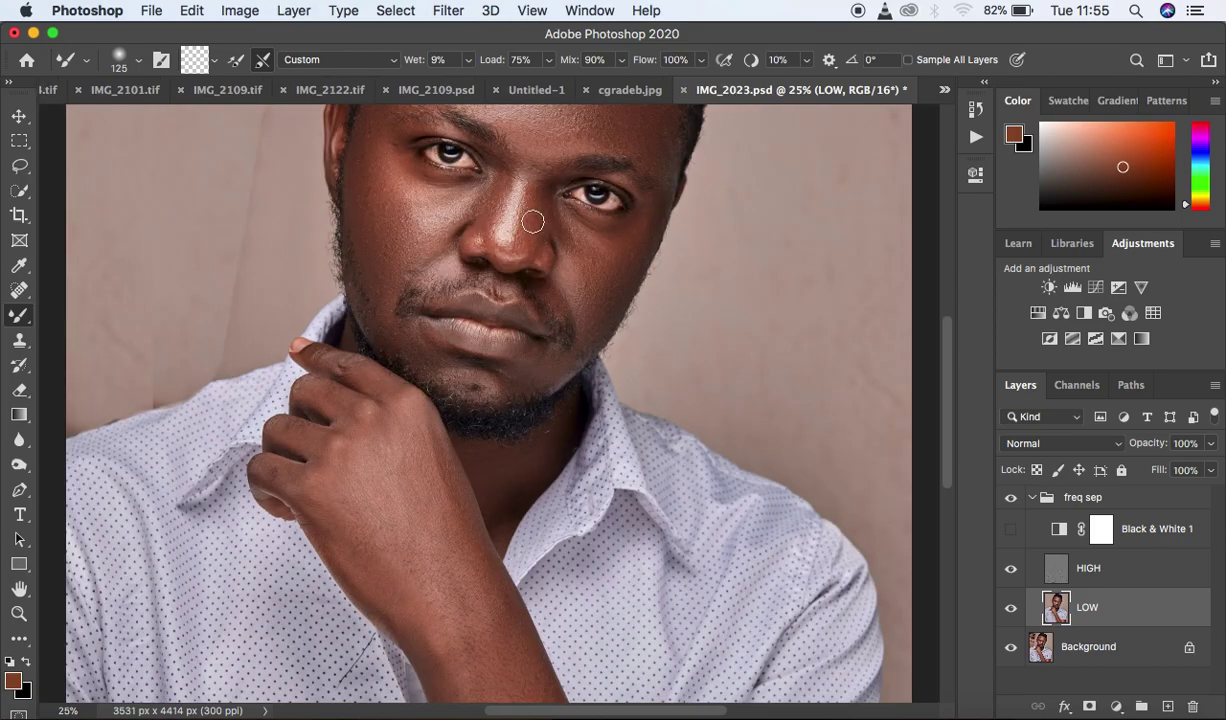
drag(539, 375, 515, 372)
drag(438, 364, 417, 354)
key(super+minus)
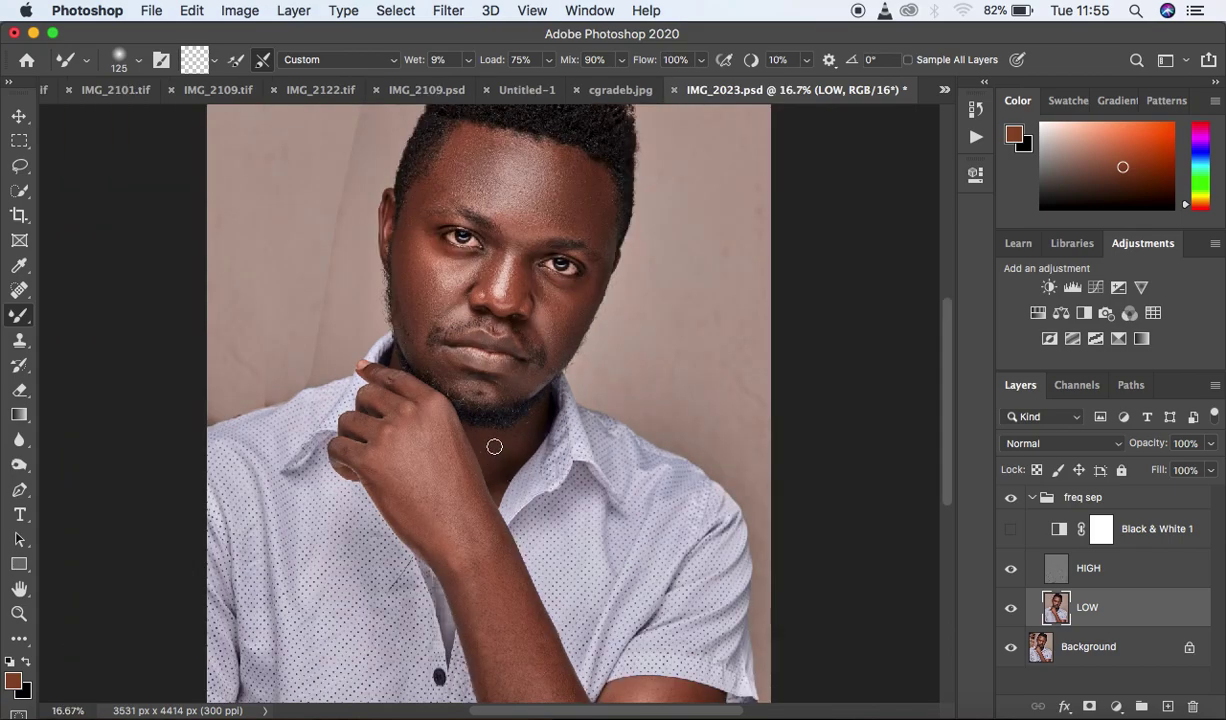
mouse_move(494, 447)
mouse_down()
mouse_move(495, 465)
mouse_move(470, 440)
mouse_up()
Smooth the hand, forearm and upper arm on LOW with the mixer brush in black-and-white view, reducing the brush from 400 to 200 px
click(1010, 530)
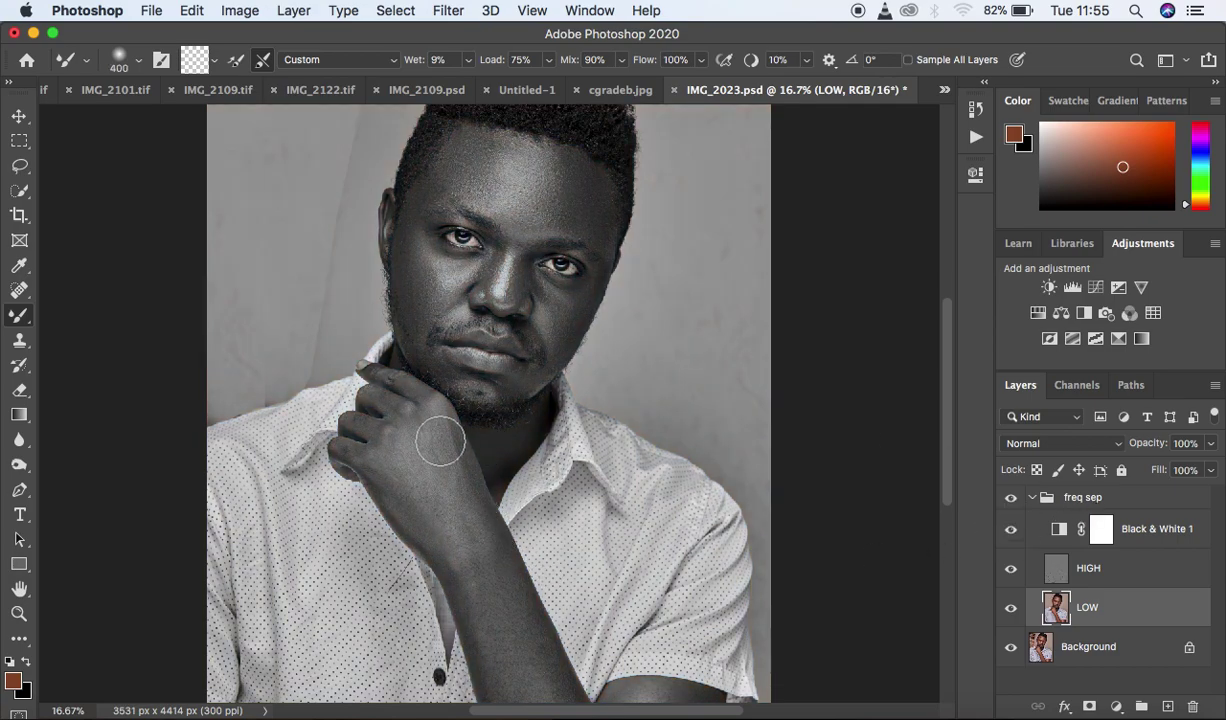
drag(425, 515, 392, 472)
mouse_move(358, 420)
mouse_down()
mouse_move(399, 405)
mouse_move(393, 384)
mouse_move(443, 431)
mouse_up()
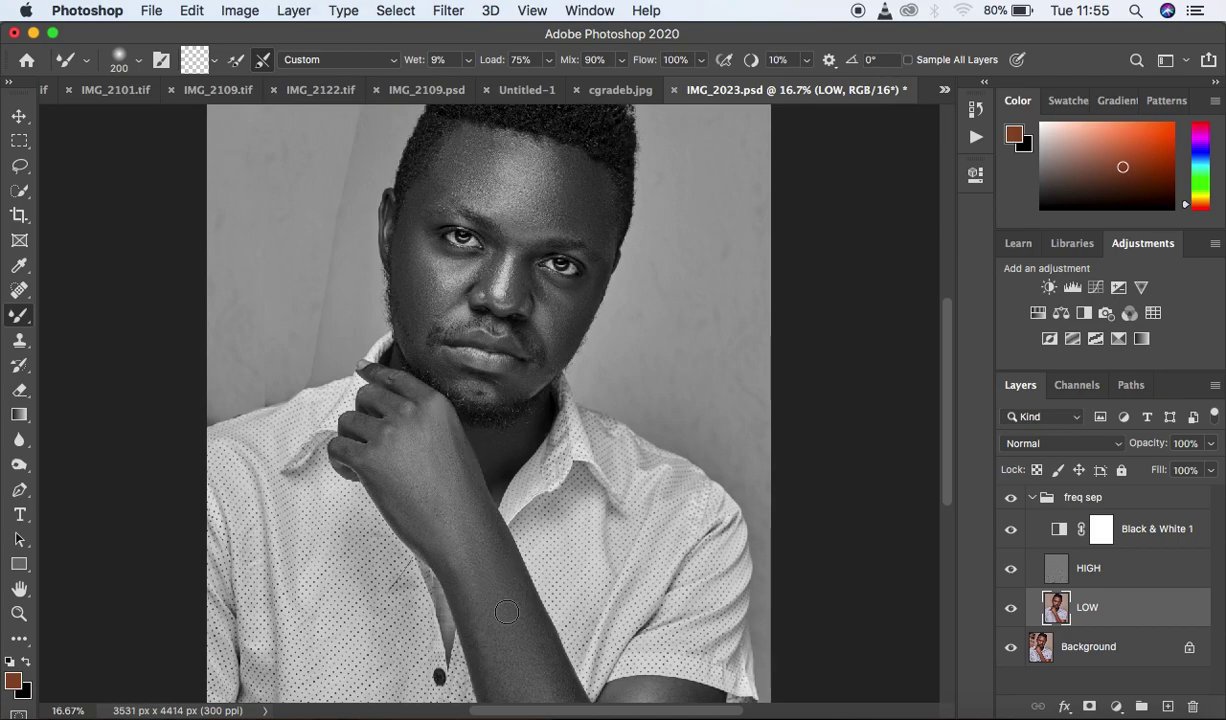
drag(948, 468, 948, 513)
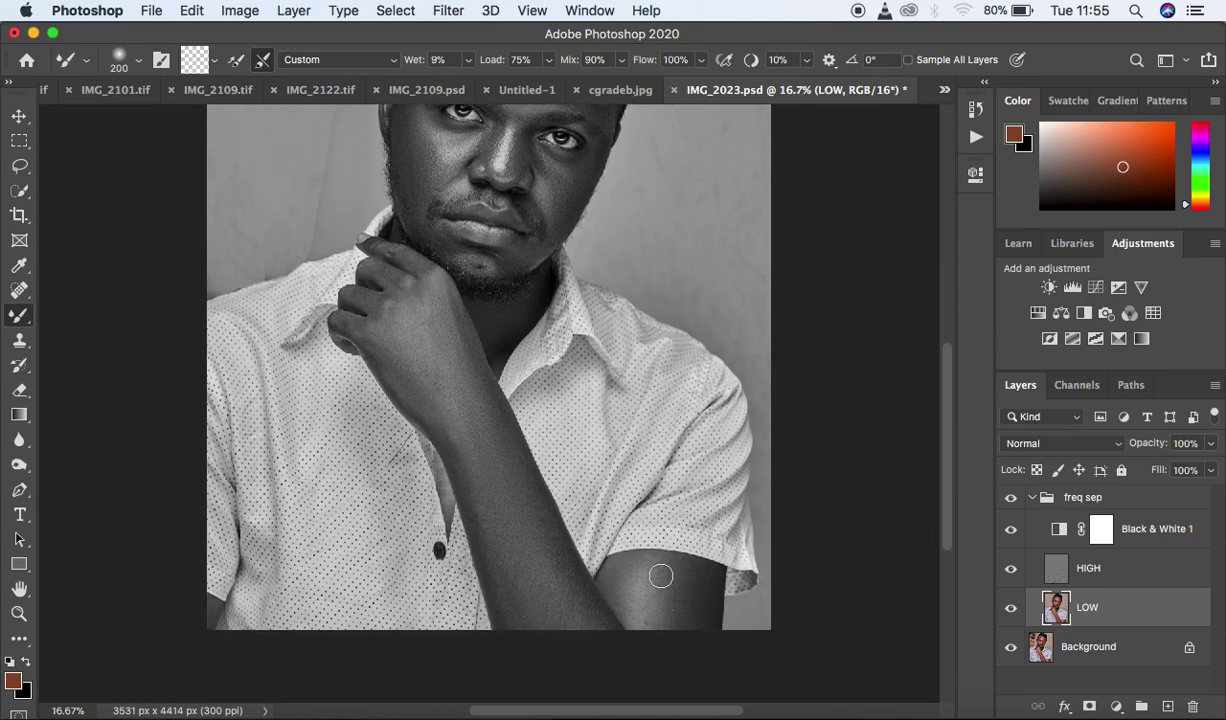
mouse_move(661, 577)
mouse_down()
mouse_move(671, 635)
mouse_move(692, 607)
mouse_move(595, 603)
mouse_move(539, 561)
mouse_move(523, 599)
mouse_move(506, 539)
mouse_move(554, 622)
mouse_move(588, 644)
mouse_move(580, 632)
mouse_up()
key(super+minus)
click(1010, 530)
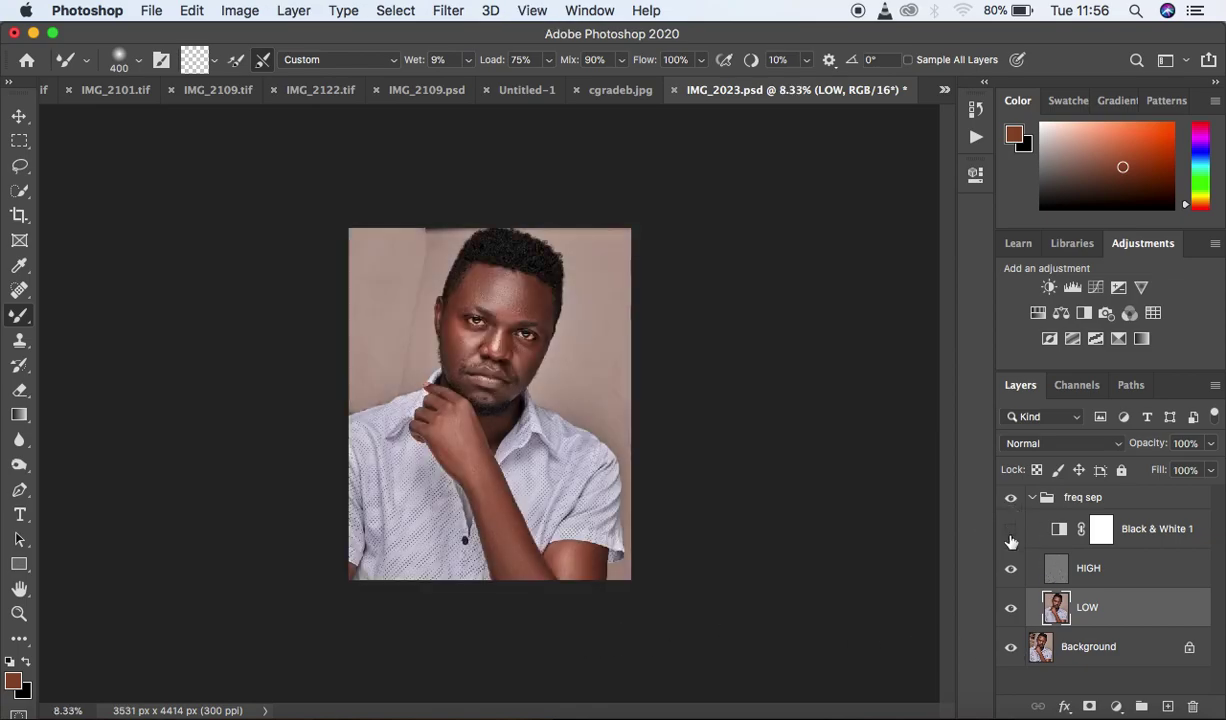
Compare the whole portrait before and after retouching by toggling the freq sep group's visibility
click(1011, 499)
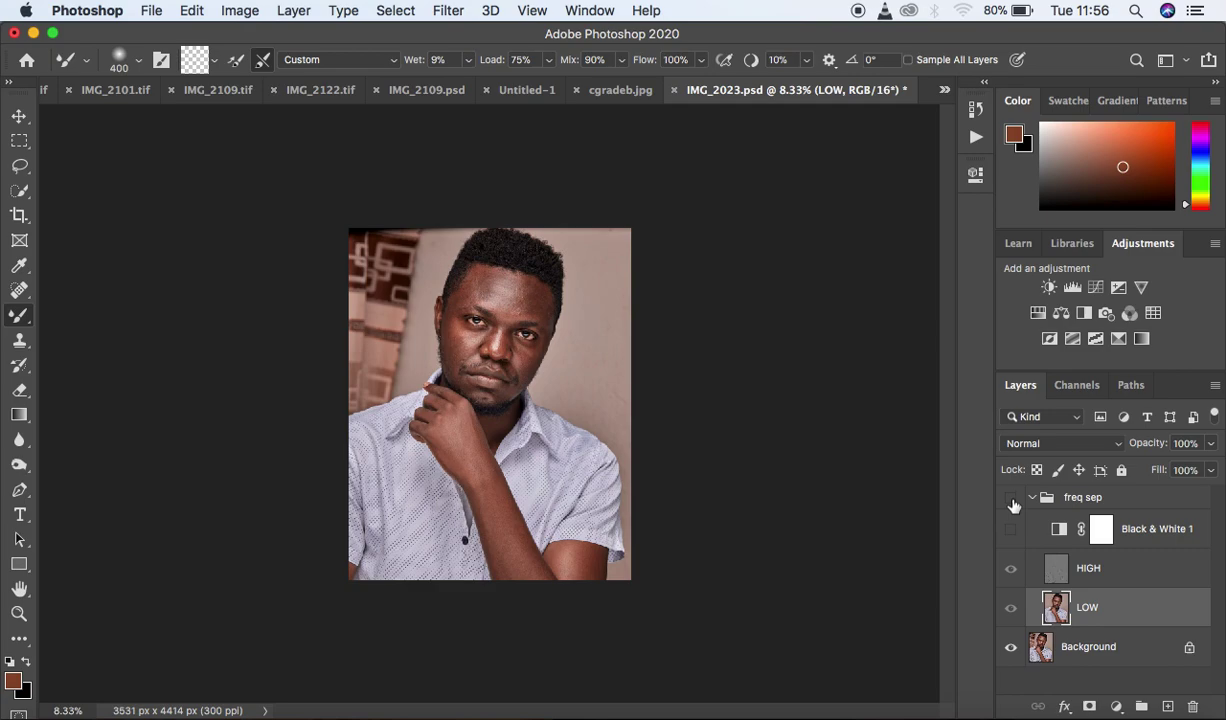
click(1011, 499)
click(1011, 499)
click(1011, 499)
click(1011, 499)
click(1011, 499)
click(1011, 499)
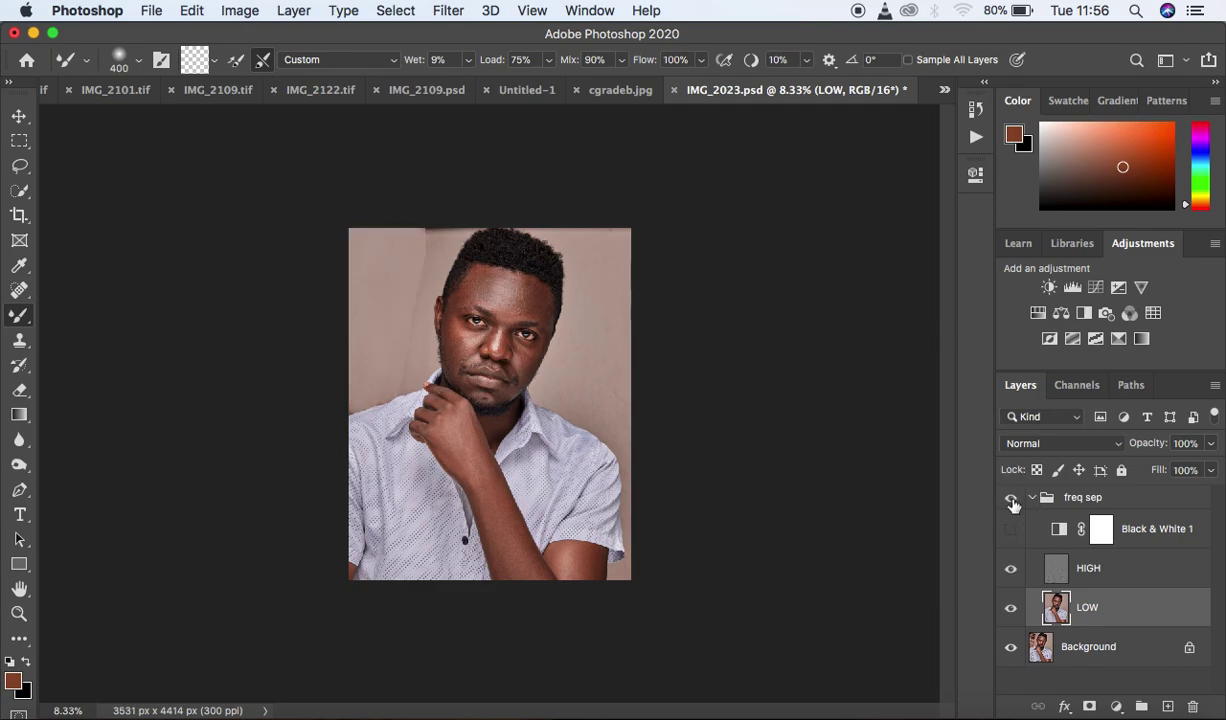
Outline the forehead between the hairline and eyebrows on LOW with the Lasso tool at a 22 px feather
key(super+plus)
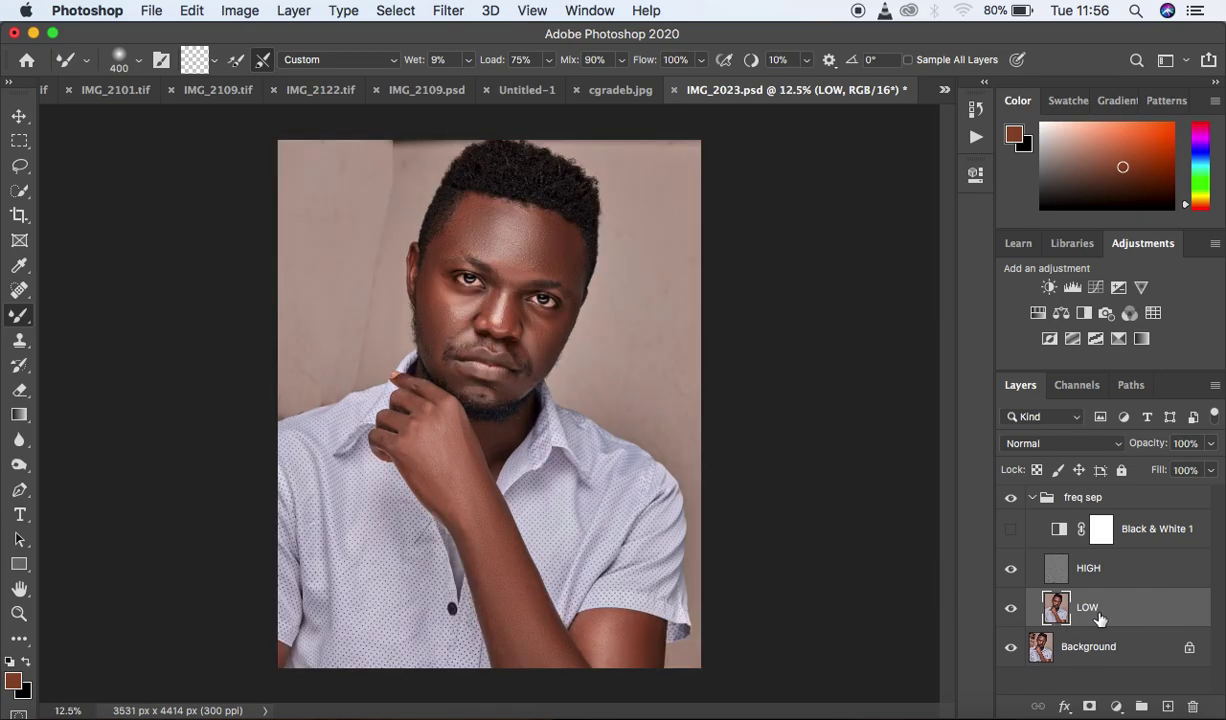
click(12, 170)
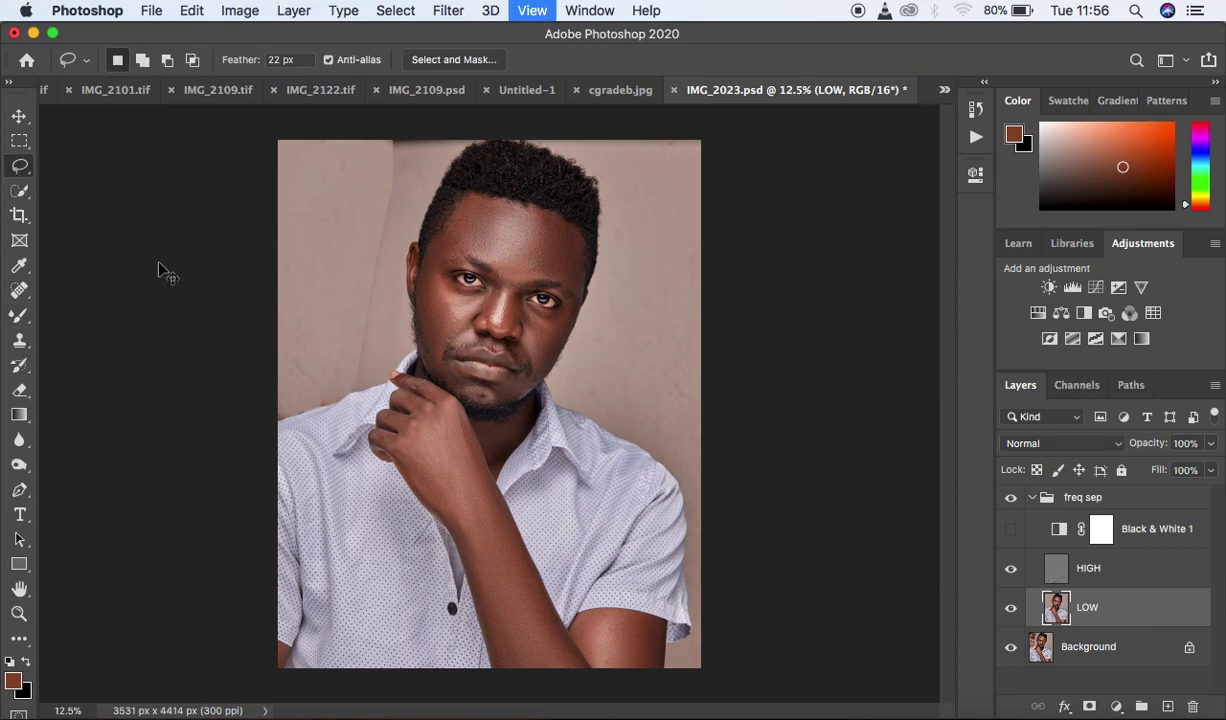
key(super+plus)
drag(502, 234, 501, 501)
mouse_move(443, 270)
mouse_down()
mouse_move(373, 367)
mouse_move(373, 387)
mouse_move(448, 364)
mouse_move(530, 409)
mouse_move(613, 419)
mouse_move(666, 447)
mouse_move(658, 330)
mouse_move(583, 285)
mouse_move(445, 262)
mouse_up()
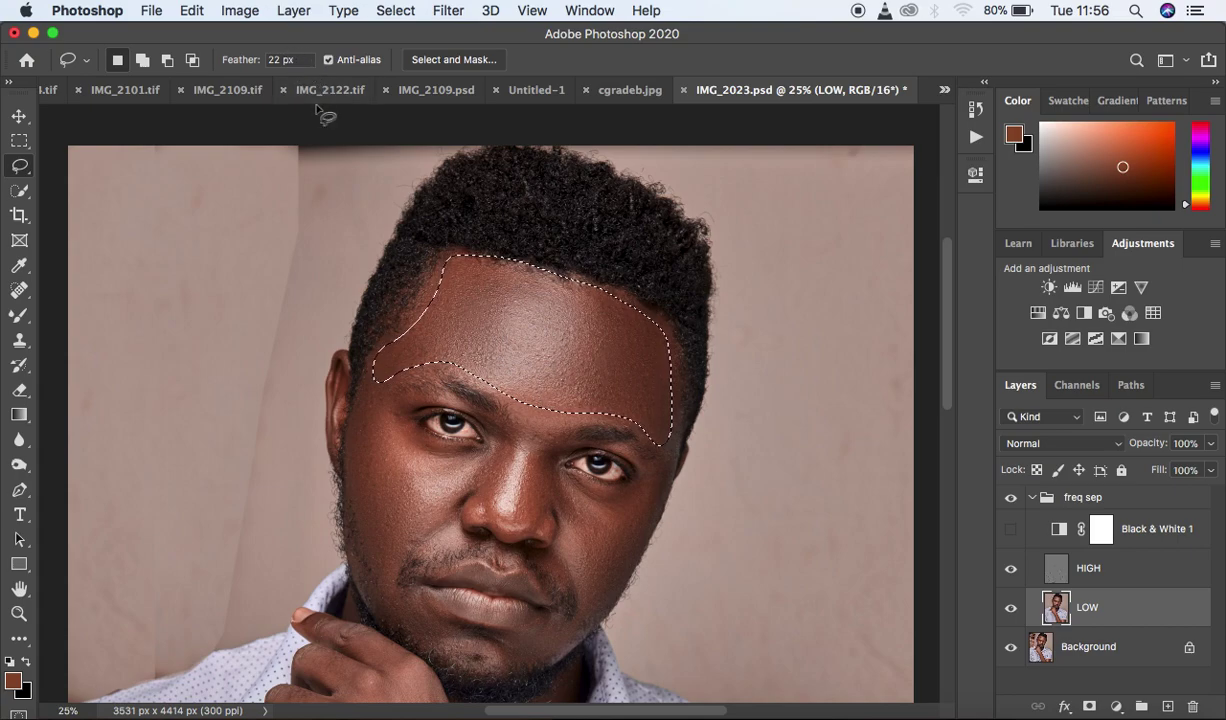
click(452, 318)
drag(446, 270, 370, 378)
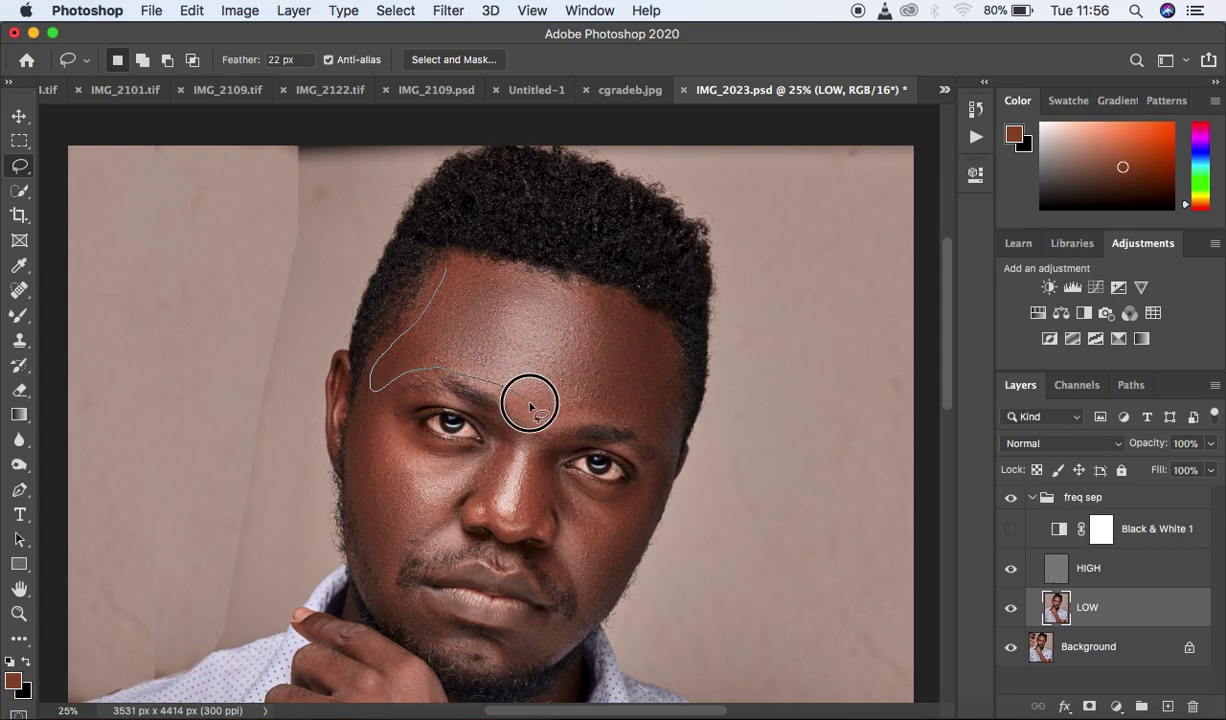
mouse_move(567, 418)
mouse_down()
mouse_move(627, 413)
mouse_move(657, 434)
mouse_move(672, 392)
mouse_move(650, 325)
mouse_move(572, 279)
mouse_move(495, 260)
mouse_move(452, 265)
mouse_up()
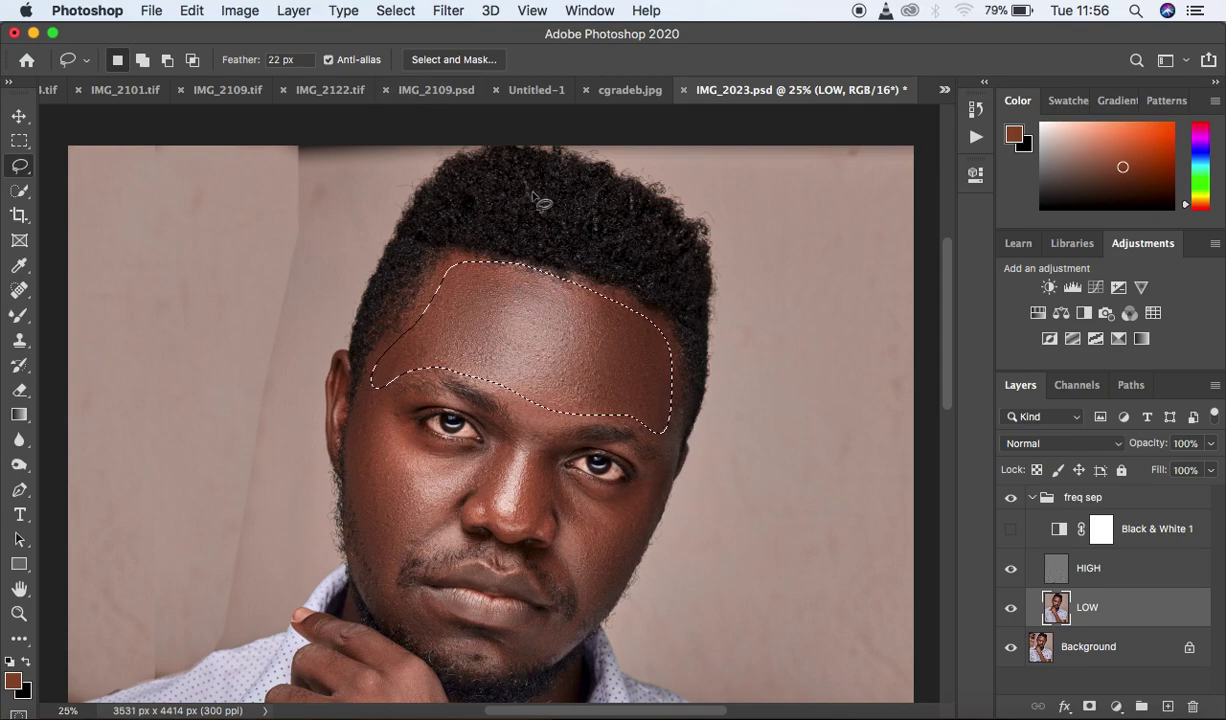
Apply a Gaussian Blur with a 30.3 px radius to the selected forehead and deselect it
click(448, 11)
mouse_move(528, 240)
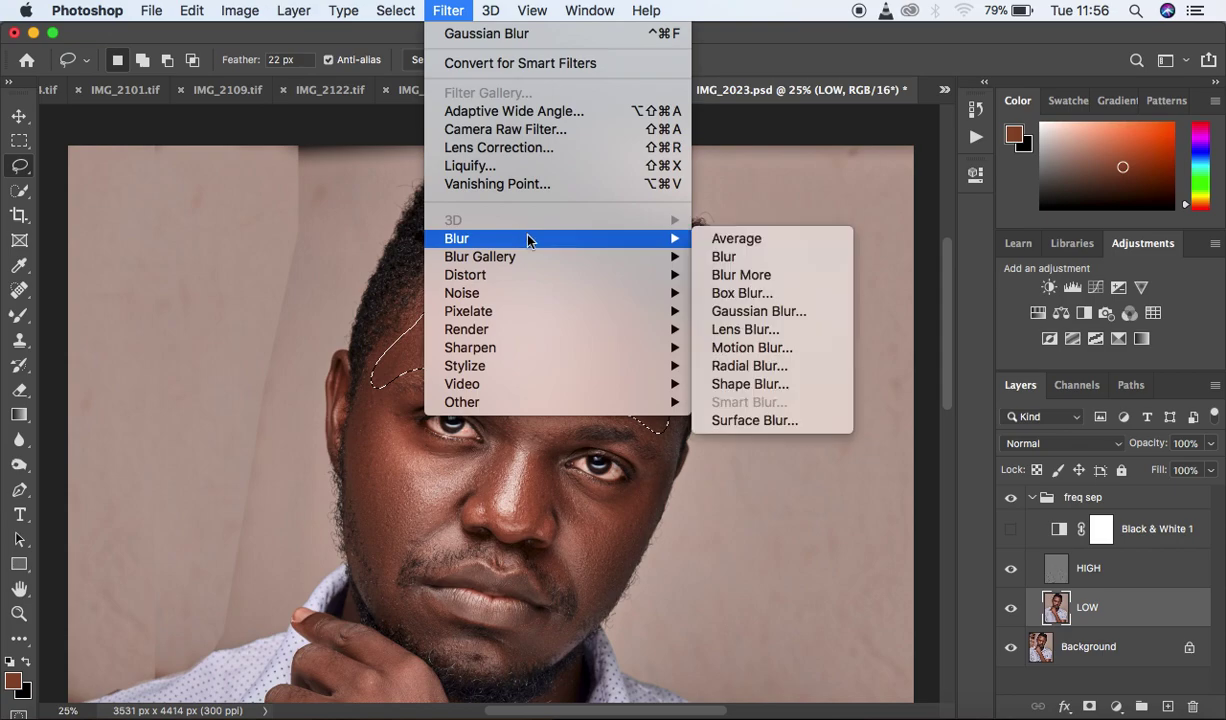
click(752, 311)
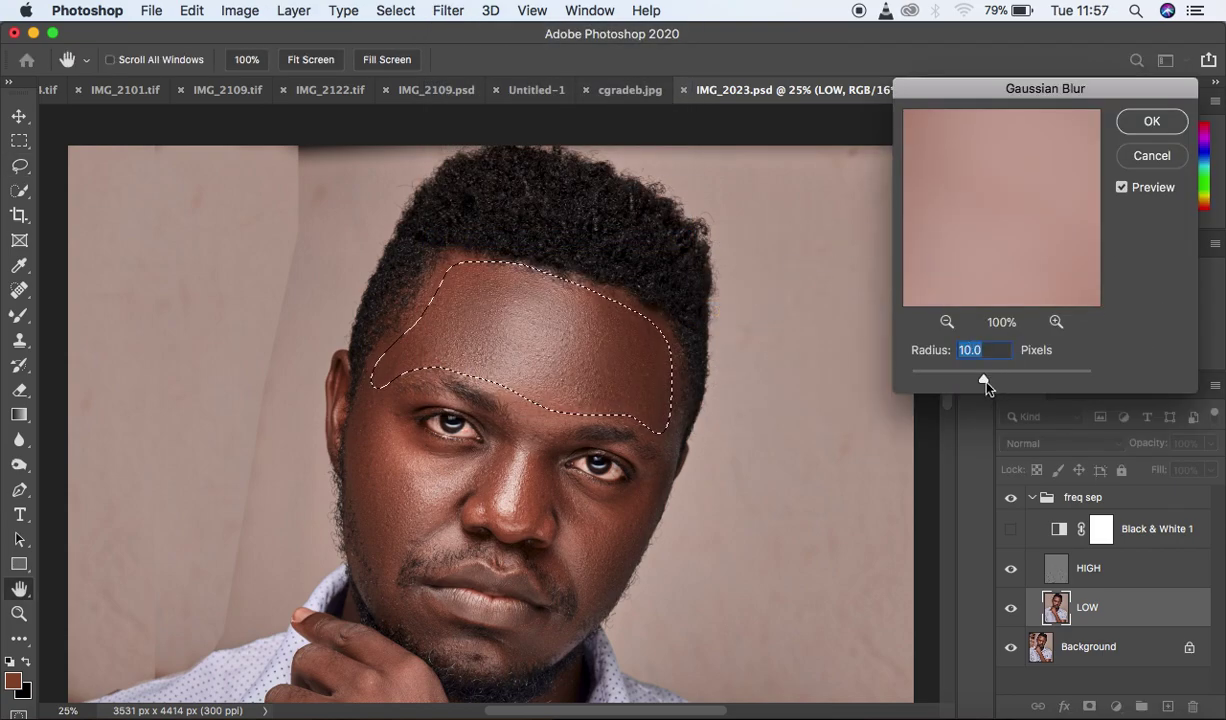
drag(985, 383, 996, 384)
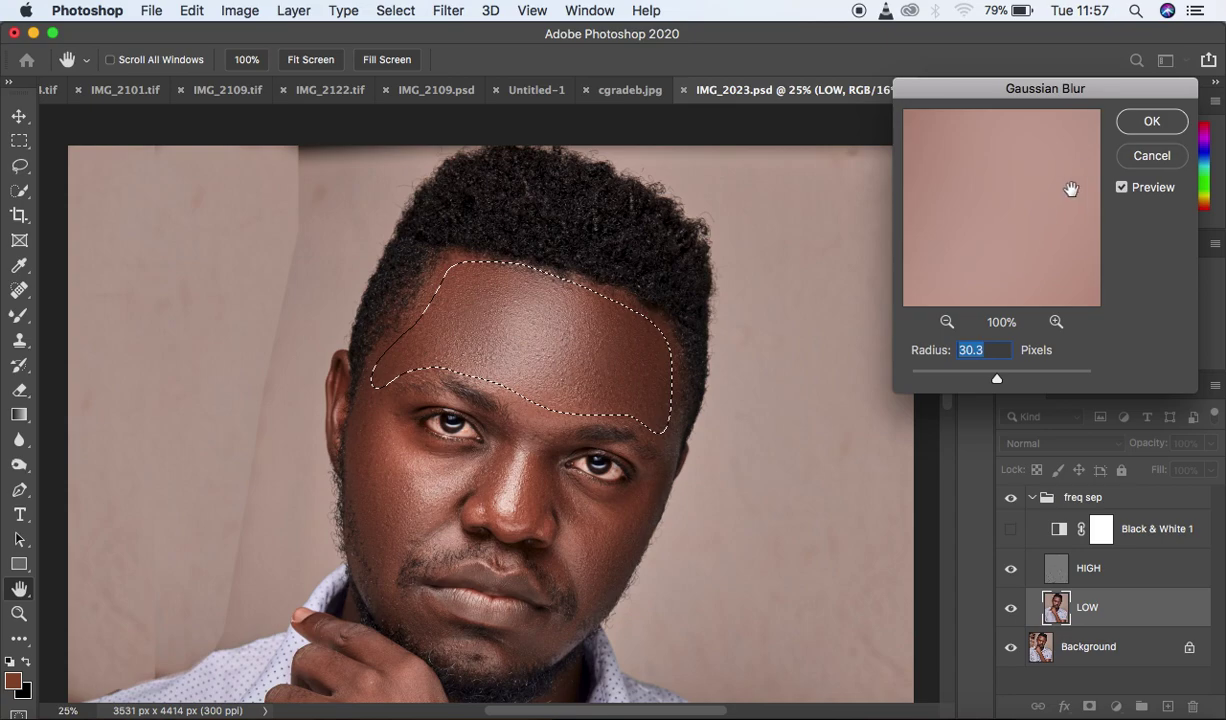
click(1137, 125)
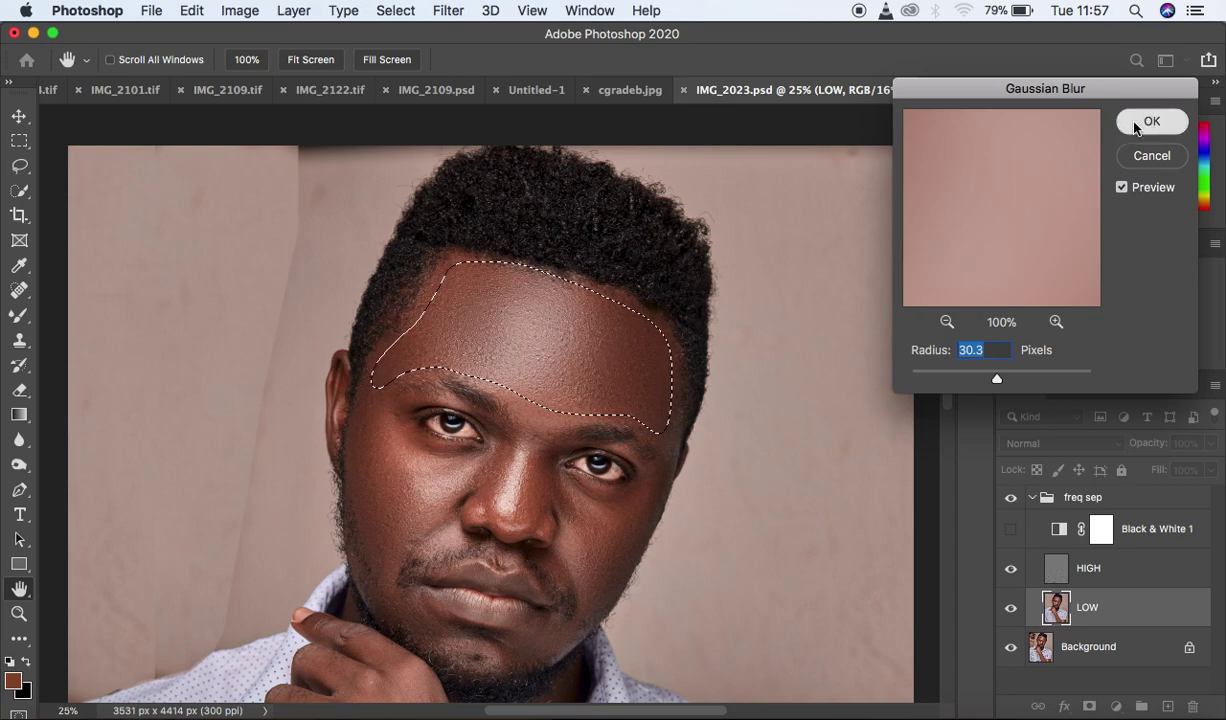
click(818, 341)
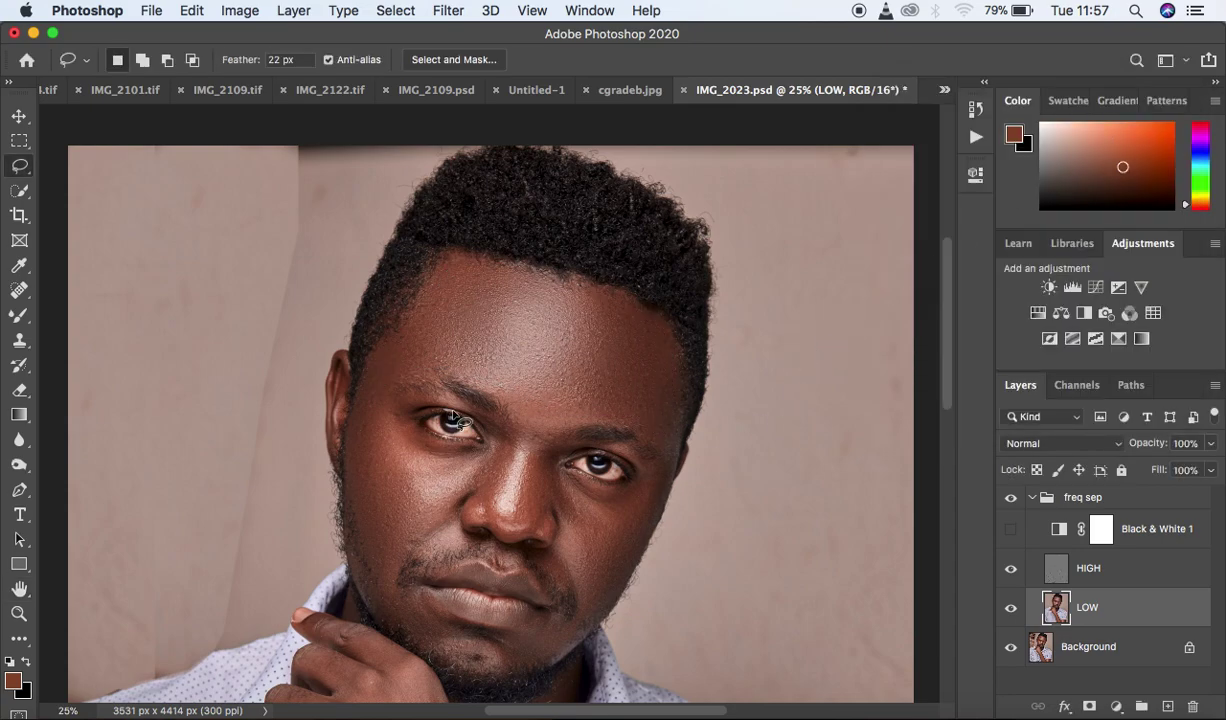
Lasso the temple and cheek on the visible ear's side of the face and repeat the Gaussian Blur there
drag(947, 316, 947, 342)
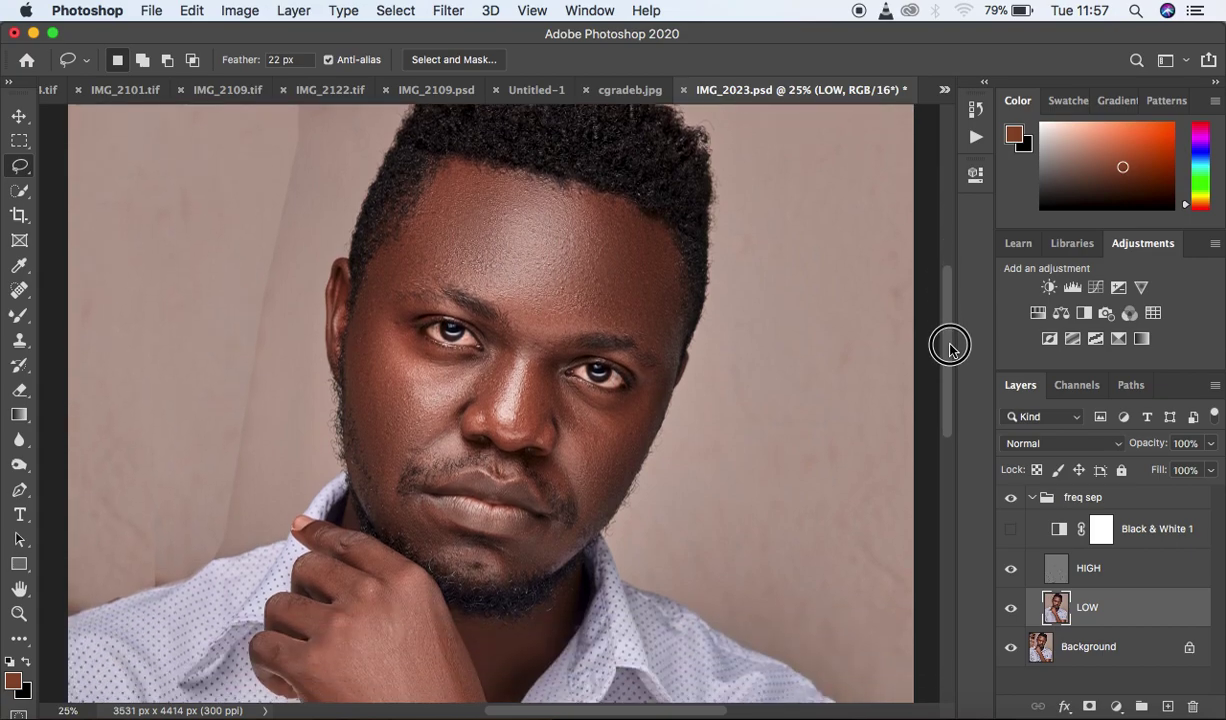
mouse_move(371, 294)
mouse_down()
mouse_move(348, 374)
mouse_move(359, 439)
mouse_move(387, 471)
mouse_move(429, 418)
mouse_move(394, 364)
mouse_move(385, 281)
mouse_up()
right_click(378, 370)
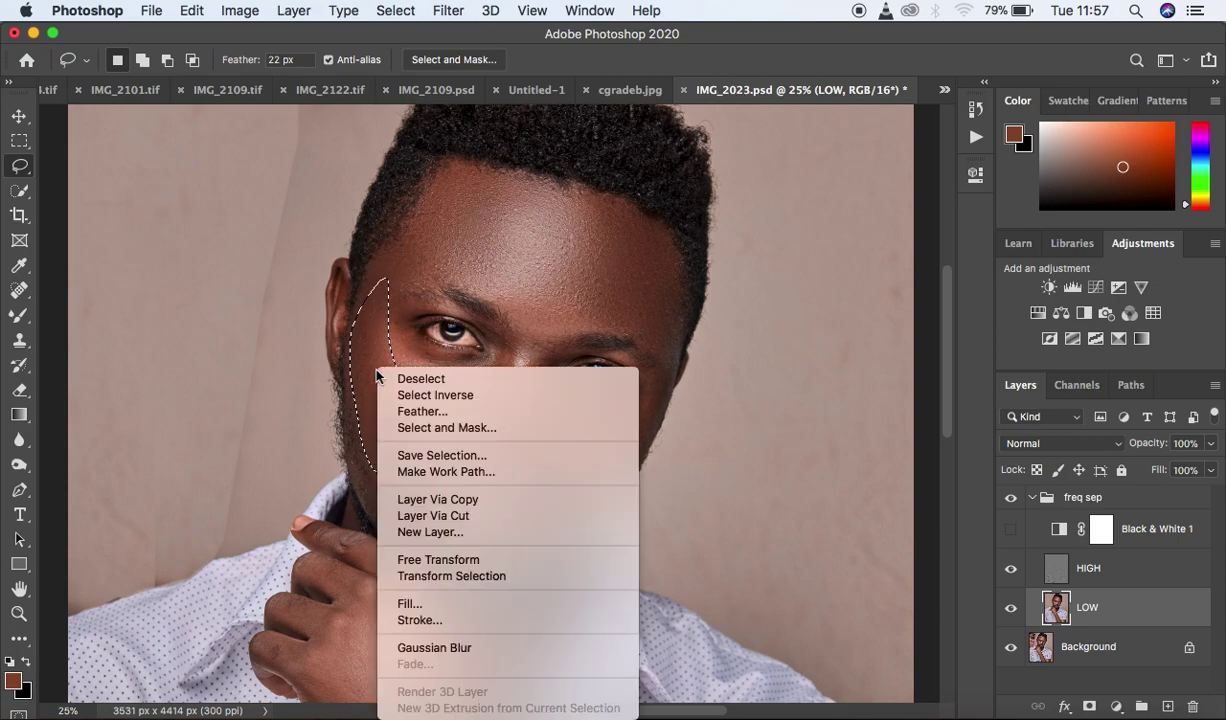
click(464, 648)
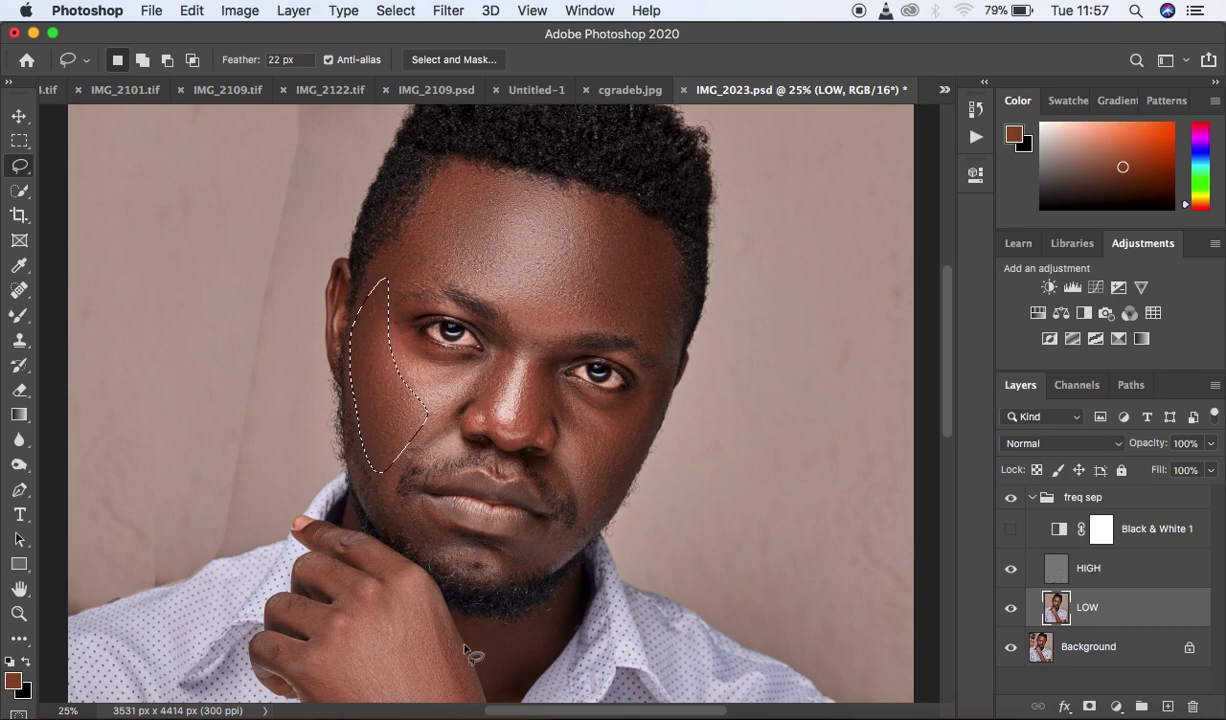
Fade the cheek's Gaussian Blur at 100% opacity in Normal mode and deselect the area
key(shift)
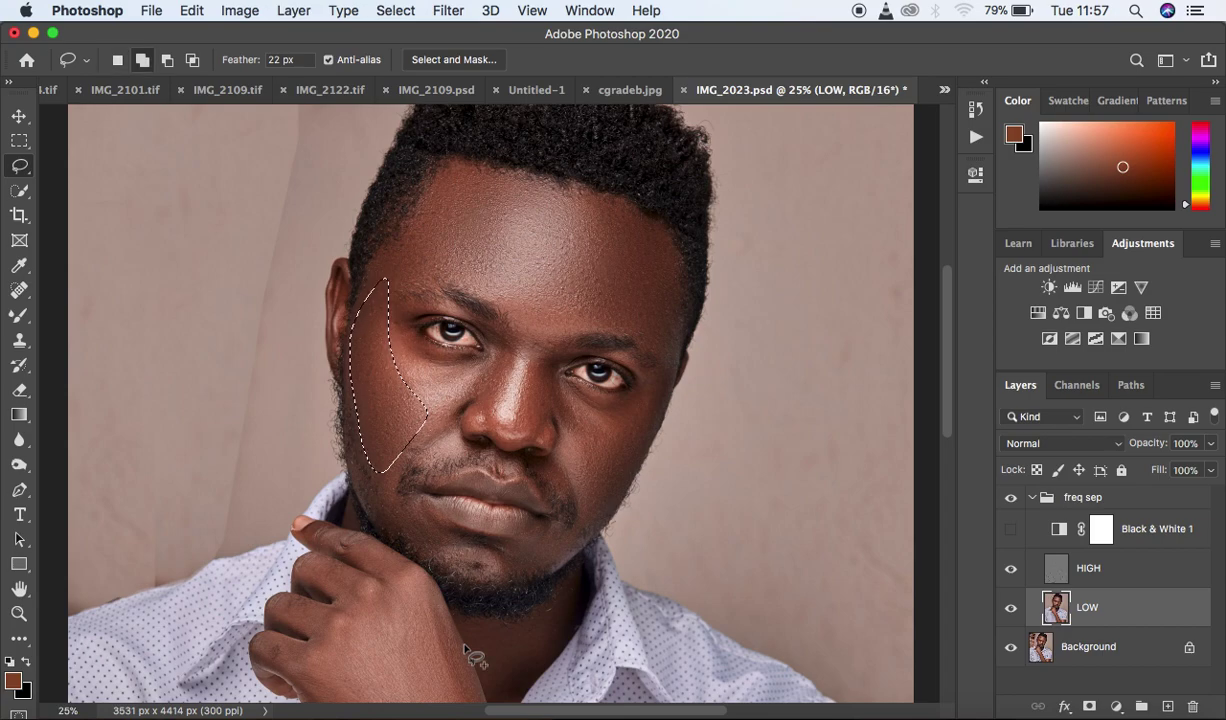
key(super+shift+f)
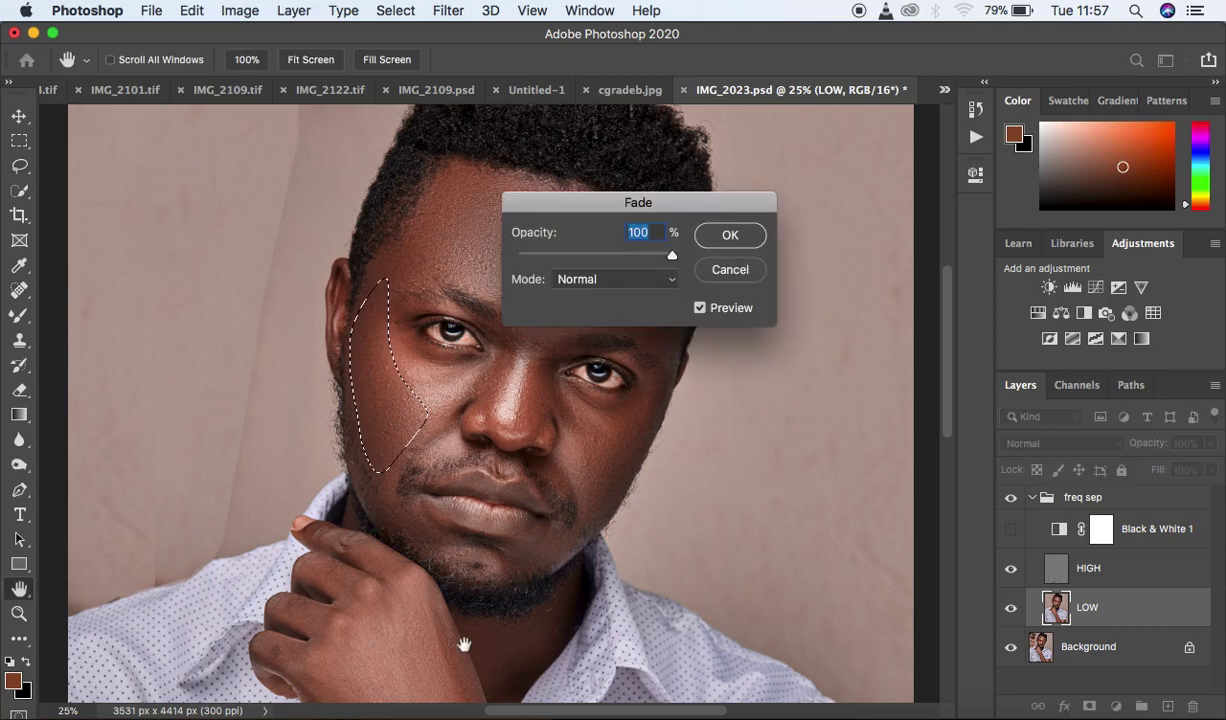
drag(670, 257, 705, 262)
click(718, 240)
key(super+d)
Lasso the opposite cheek below the eye and repeat the Gaussian Blur on it
mouse_move(650, 387)
mouse_down()
mouse_move(608, 407)
mouse_move(565, 402)
mouse_move(577, 503)
mouse_move(599, 497)
mouse_move(641, 402)
mouse_up()
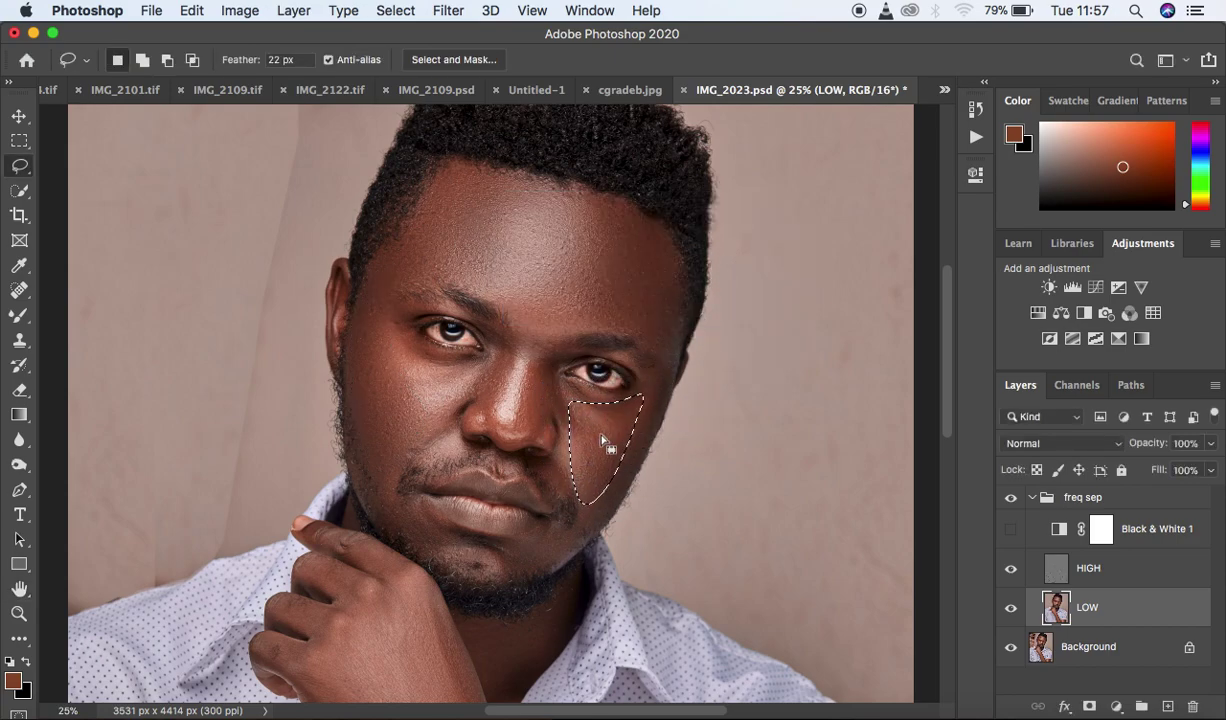
right_click(605, 443)
click(686, 647)
Lasso each side of the nose bridge in turn and repeat the Gaussian Blur on both areas
mouse_move(537, 375)
mouse_down()
mouse_move(535, 362)
mouse_move(527, 420)
mouse_move(557, 398)
mouse_move(545, 355)
mouse_up()
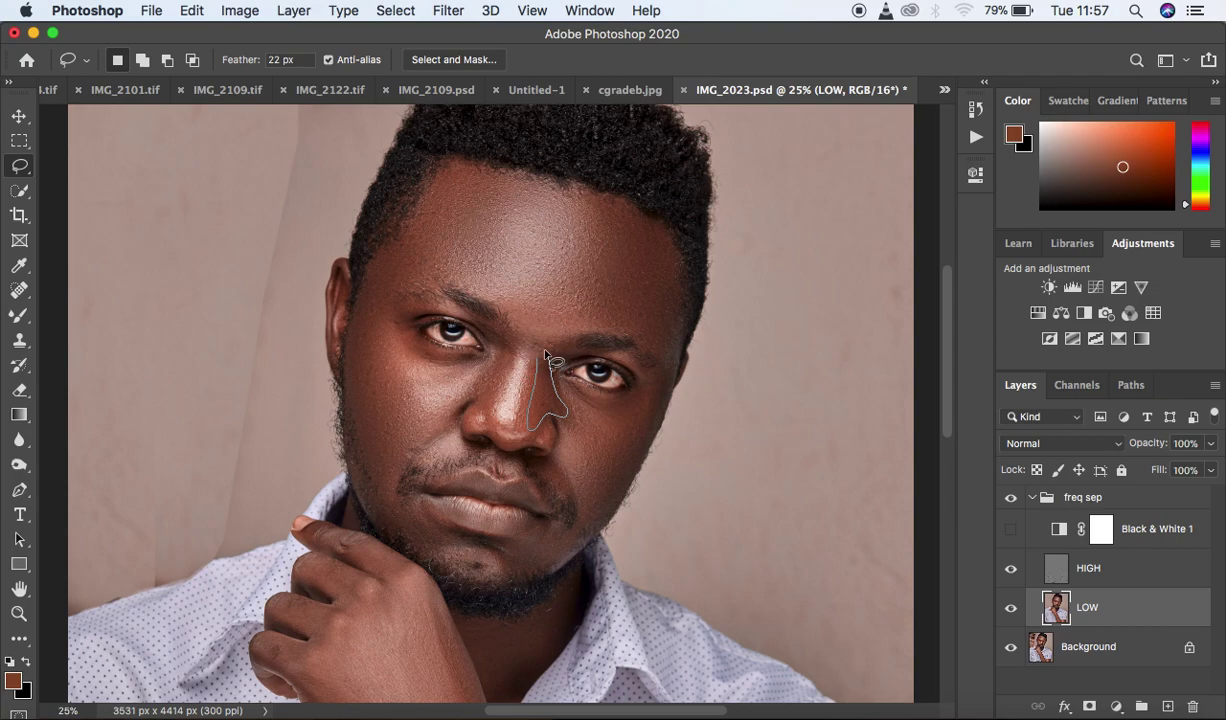
right_click(547, 408)
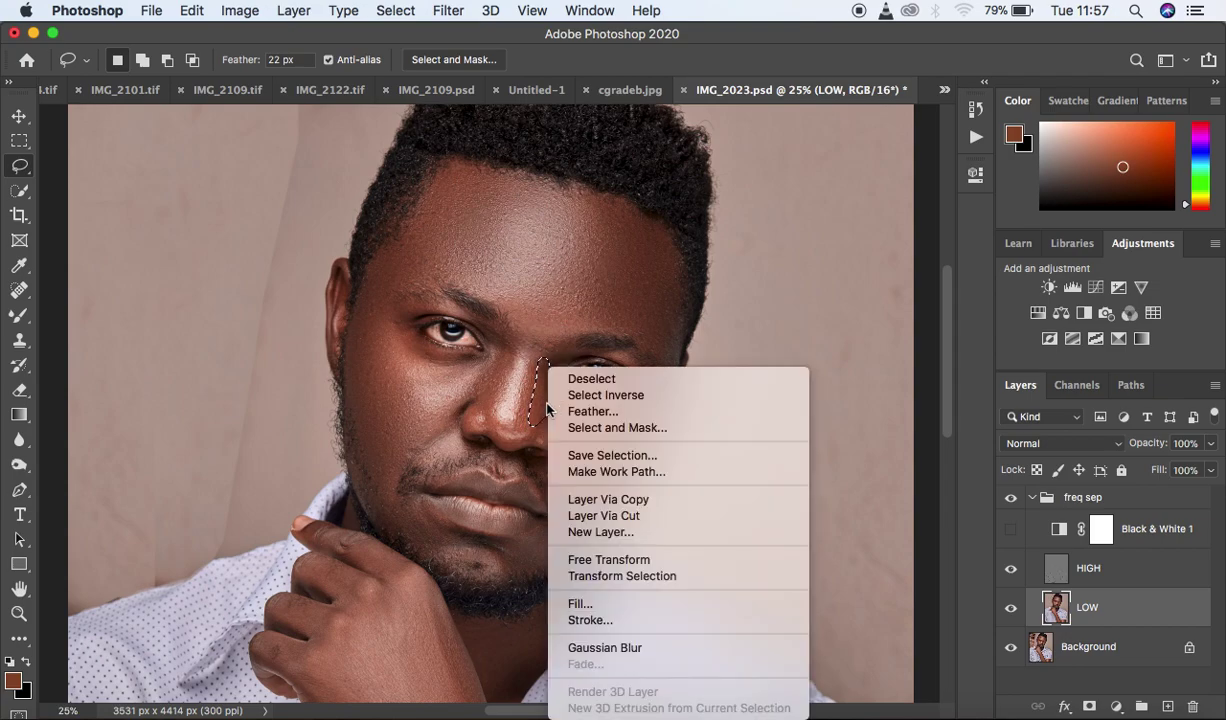
click(629, 648)
mouse_move(500, 338)
mouse_down()
mouse_move(488, 425)
mouse_move(465, 391)
mouse_move(495, 339)
mouse_move(493, 385)
mouse_up()
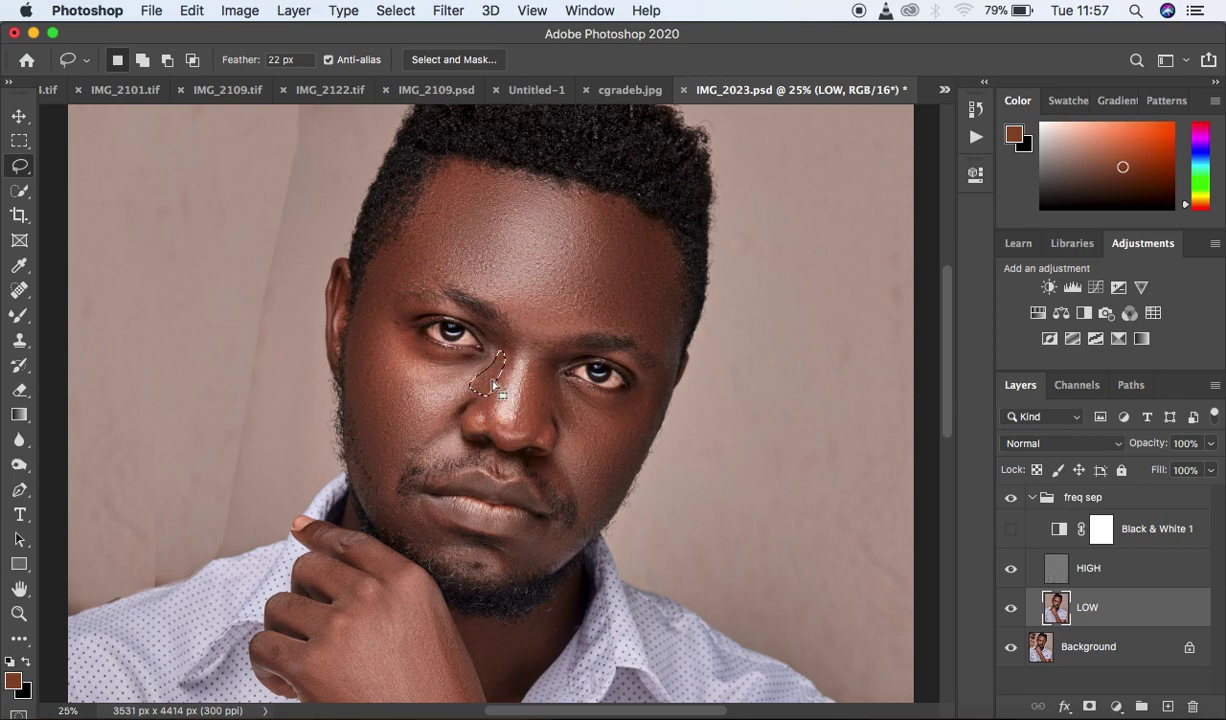
right_click(493, 385)
click(583, 649)
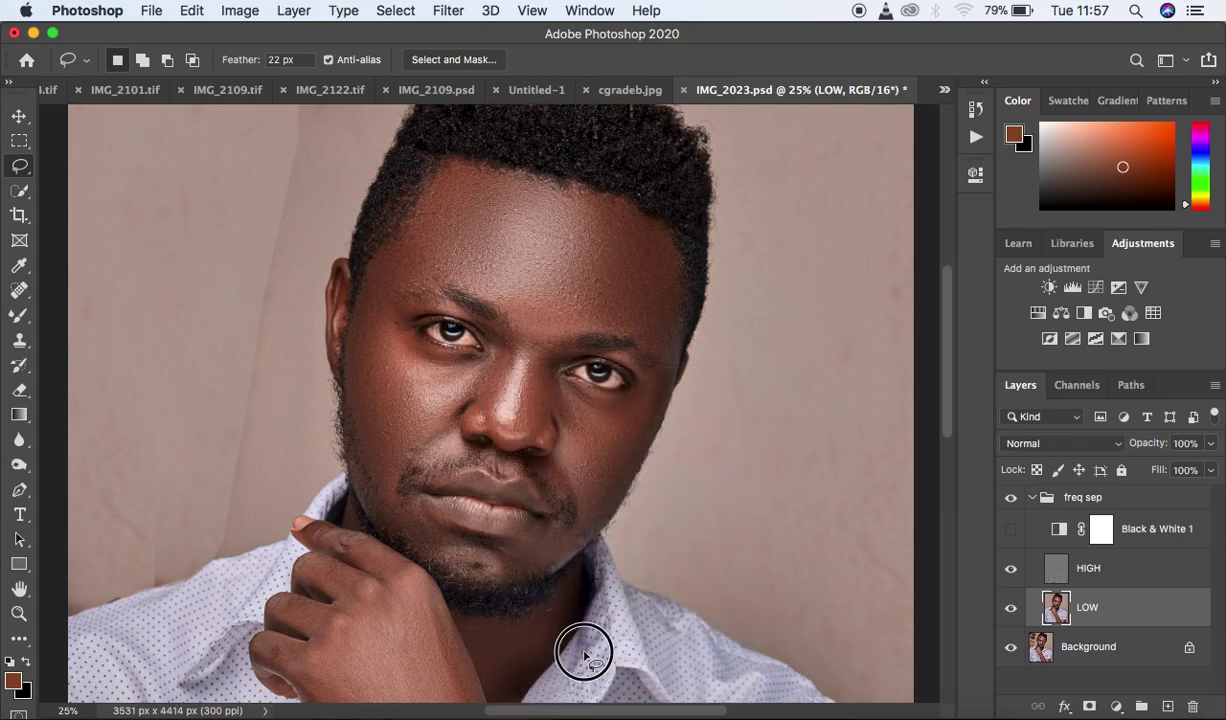
Lasso the skin patches below both corners of the mouth in turn and repeat the Gaussian Blur on each
mouse_move(414, 500)
mouse_down()
mouse_move(452, 539)
mouse_move(405, 538)
mouse_move(402, 501)
mouse_move(418, 520)
mouse_up()
right_click(415, 527)
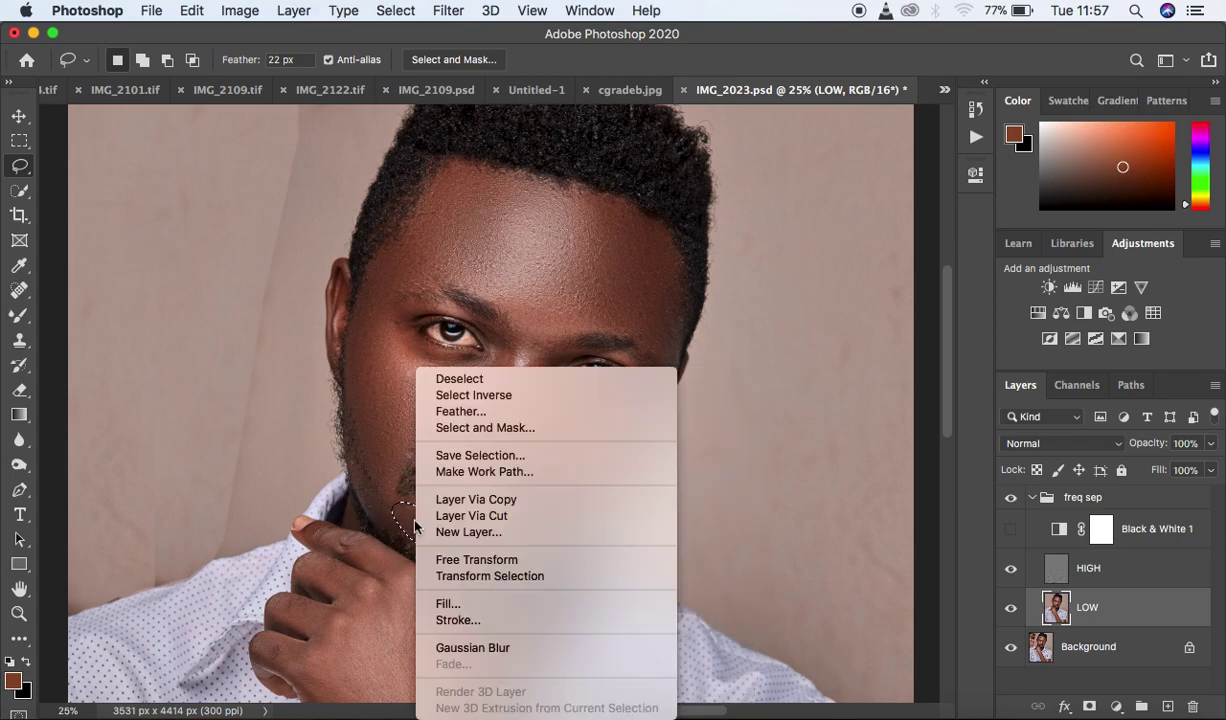
click(490, 648)
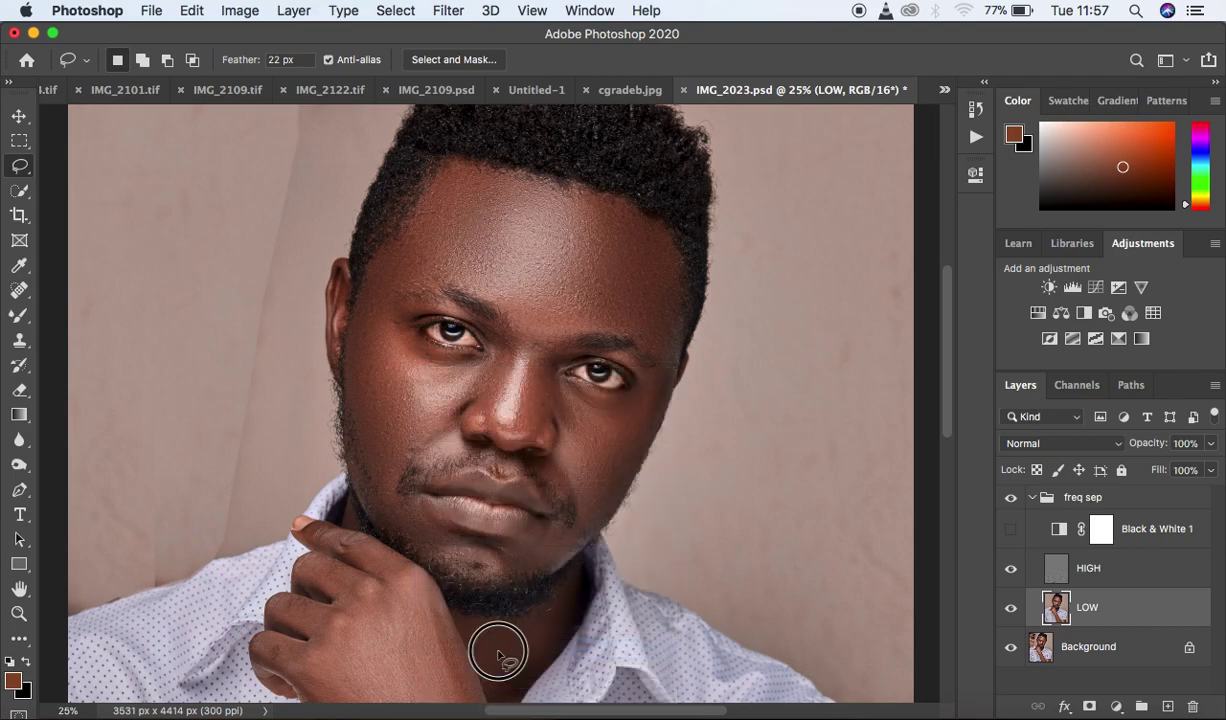
mouse_move(535, 525)
mouse_down()
mouse_move(518, 563)
mouse_move(530, 570)
mouse_move(560, 565)
mouse_move(535, 548)
mouse_up()
right_click(541, 555)
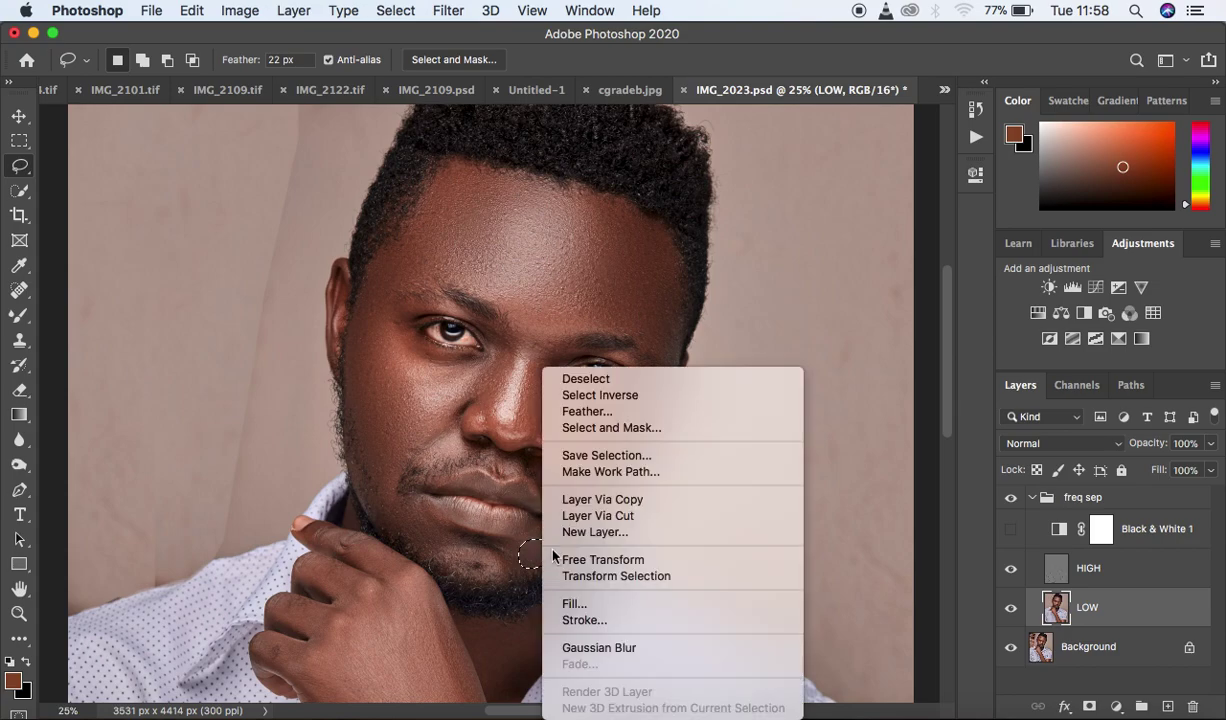
click(622, 646)
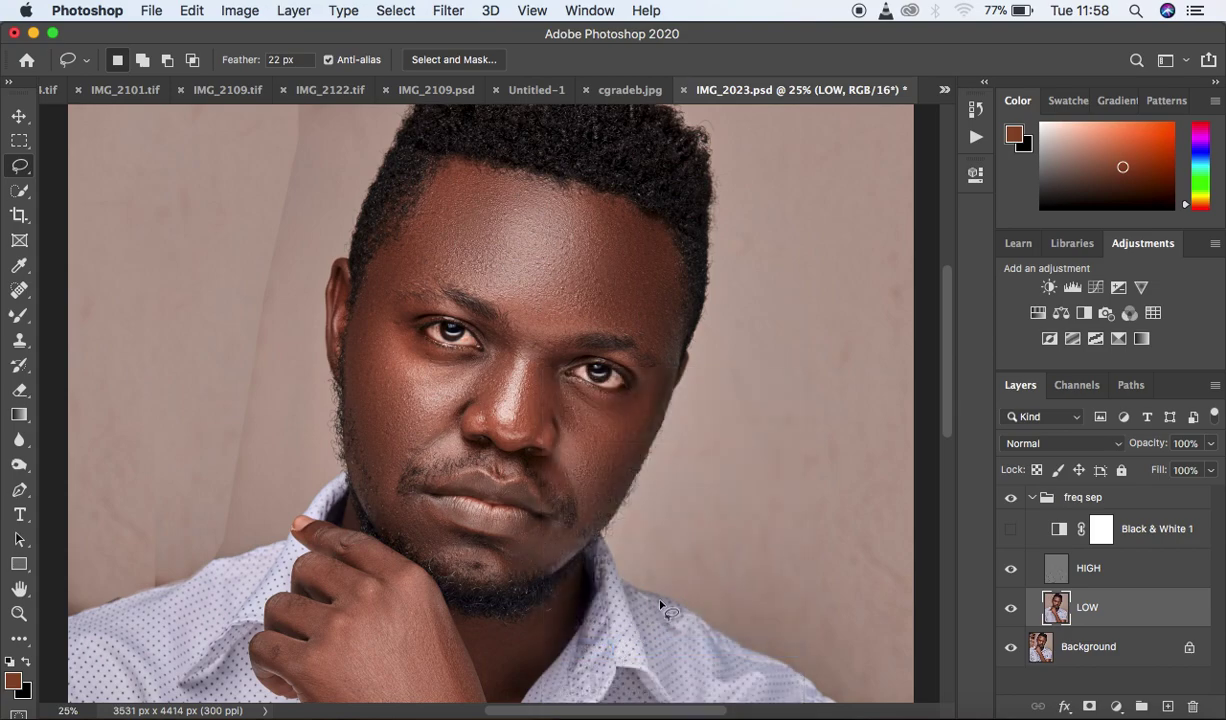
Switch to the Mixer Brush with Wet set to 32% and a brush size of 250 px
key(super+minus)
key(super+minus)
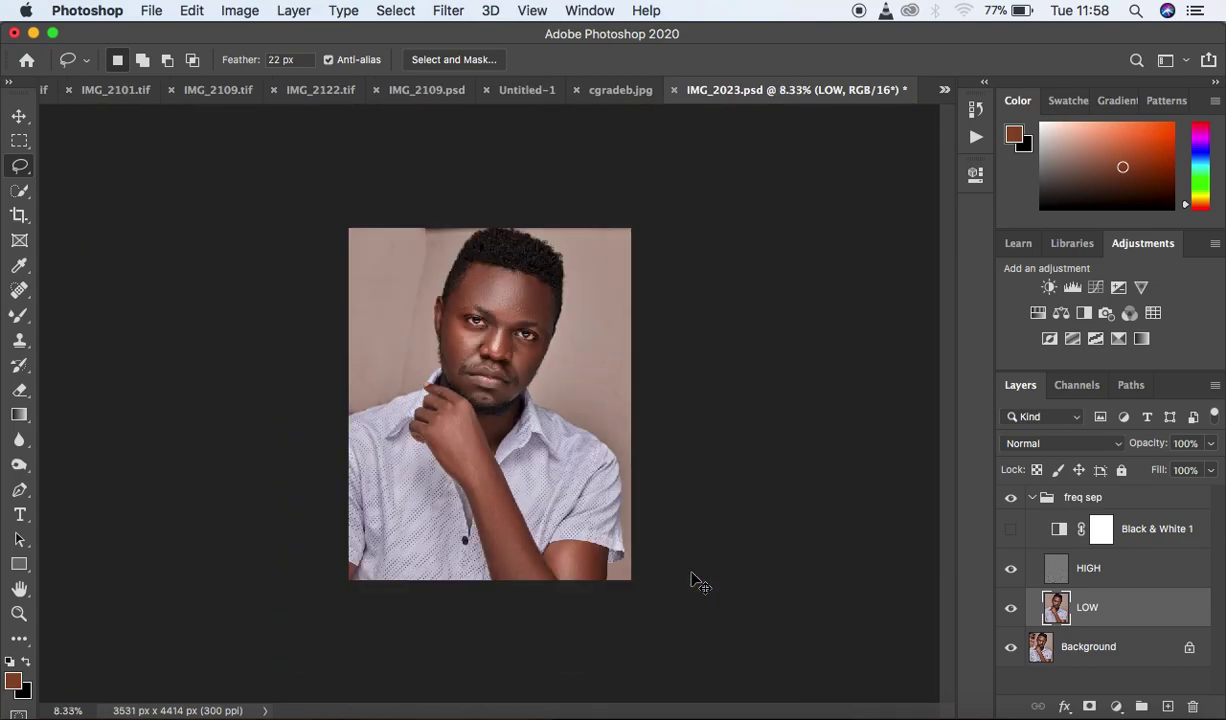
key(super+plus)
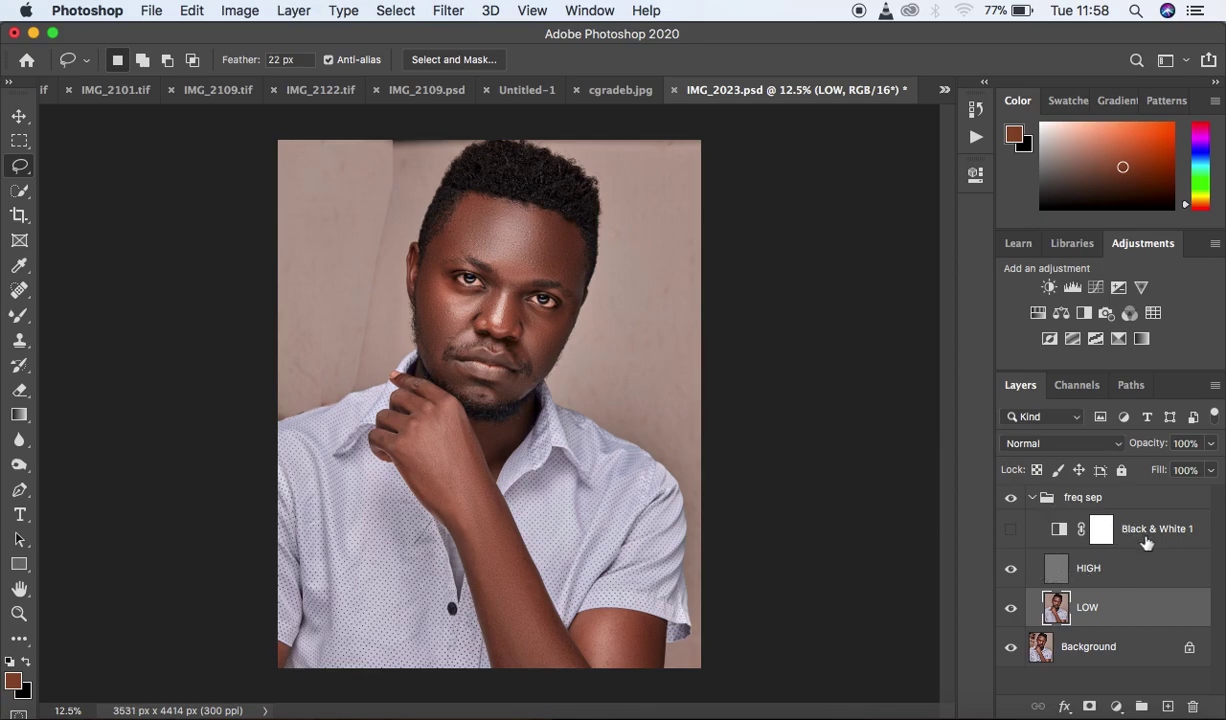
click(20, 318)
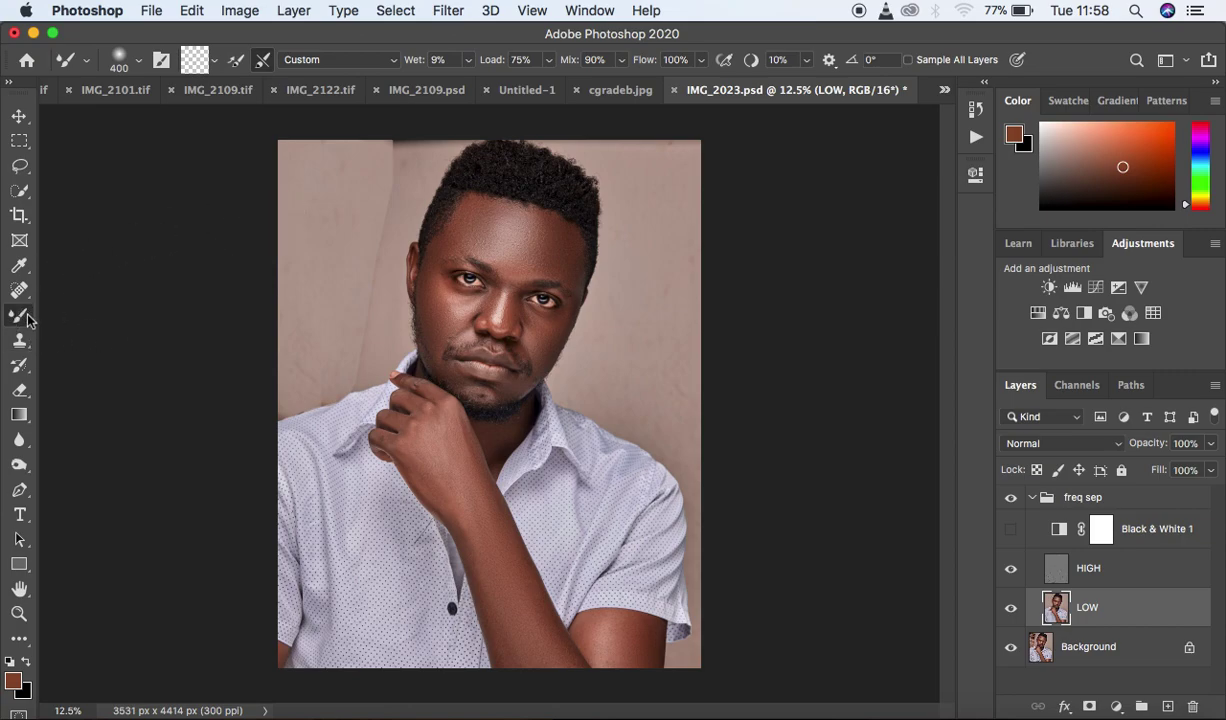
click(468, 60)
drag(465, 77, 489, 84)
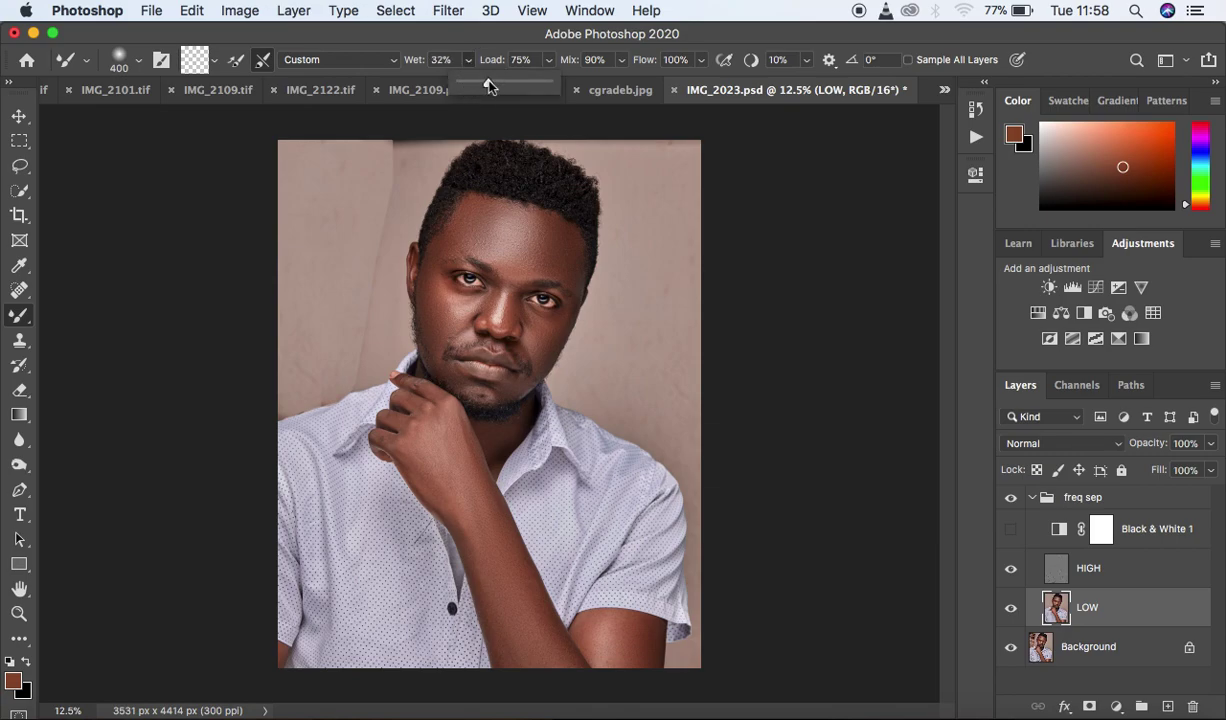
key(bracketleft)
key(bracketleft)
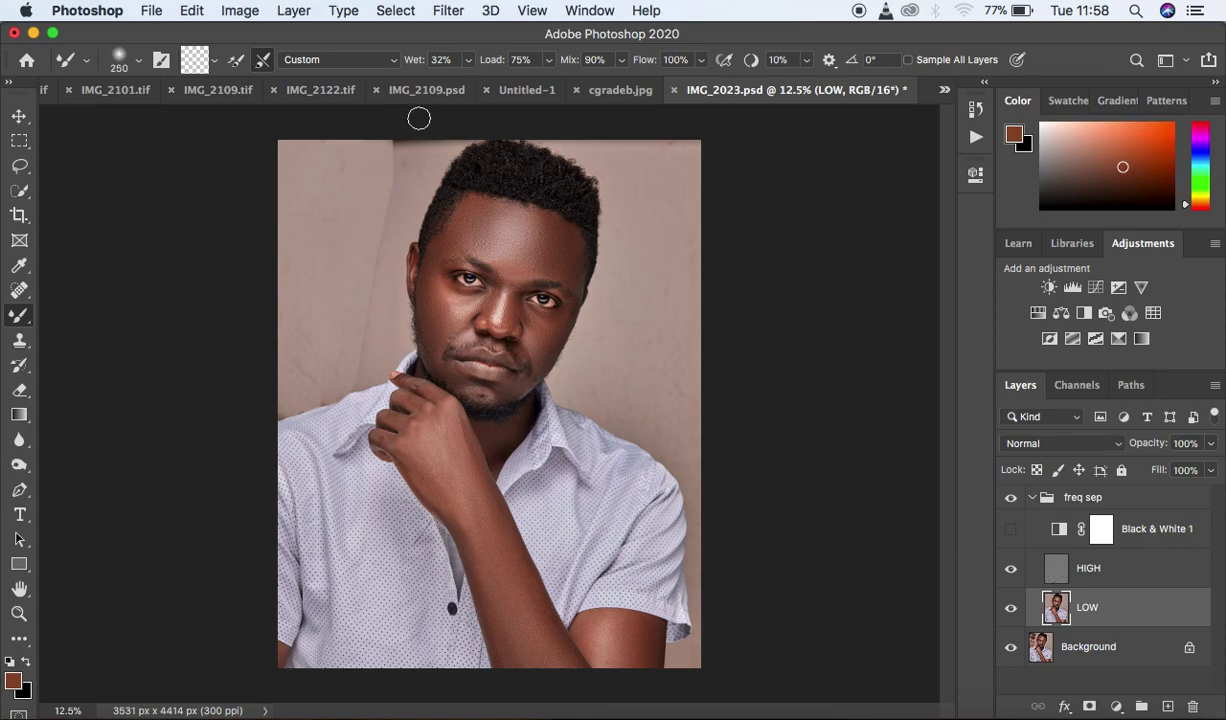
Blend the wall tones above the shoulder beside the ear with the Mixer Brush, raising Wet to 68%
mouse_move(390, 185)
mouse_down()
mouse_move(385, 146)
mouse_move(375, 219)
mouse_move(392, 183)
mouse_move(391, 148)
mouse_move(375, 150)
mouse_move(379, 201)
mouse_move(358, 216)
mouse_move(364, 252)
mouse_move(350, 261)
mouse_move(367, 213)
mouse_up()
click(467, 60)
drag(451, 86, 486, 86)
mouse_move(398, 148)
mouse_down()
mouse_move(368, 151)
mouse_move(380, 158)
mouse_move(357, 247)
mouse_move(355, 375)
mouse_move(360, 366)
mouse_move(328, 306)
mouse_move(298, 379)
mouse_move(334, 365)
mouse_move(304, 394)
mouse_move(329, 388)
mouse_move(301, 391)
mouse_move(290, 370)
mouse_move(291, 287)
mouse_move(317, 211)
mouse_up()
Enlarge the Mixer Brush to 400 px and even out the wall tones on both sides of the head
key(bracketright)
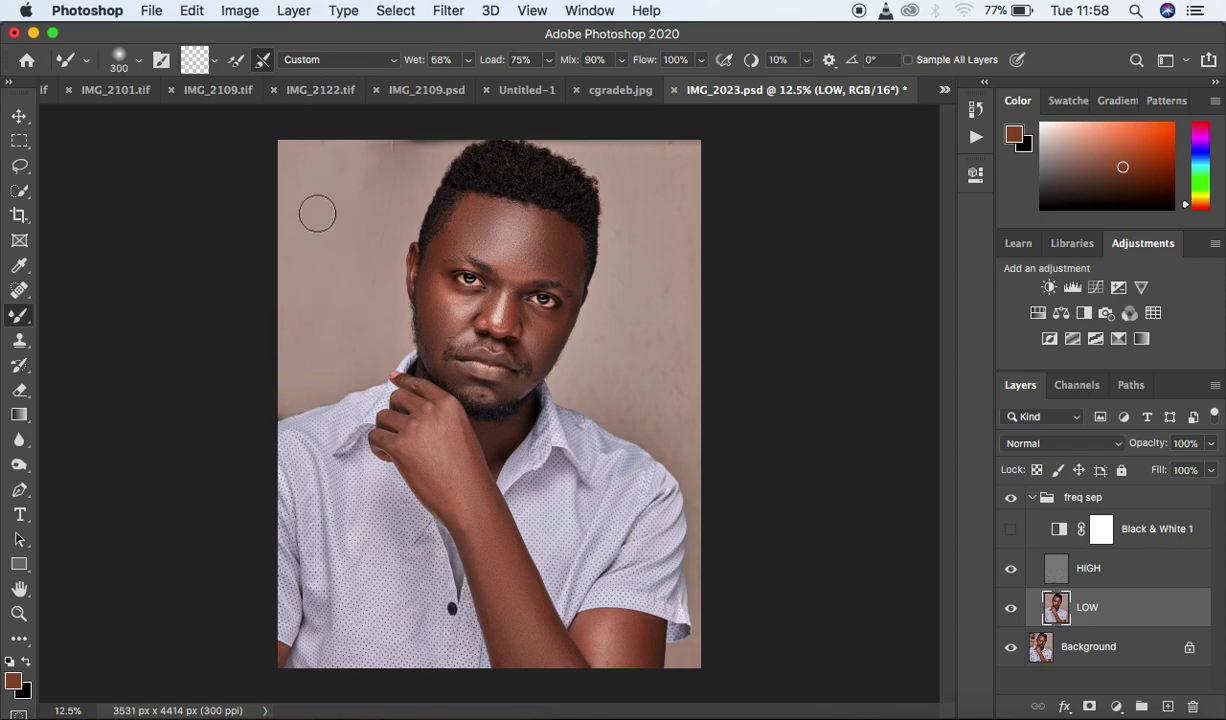
key(bracketright)
mouse_move(362, 156)
mouse_down()
mouse_move(378, 145)
mouse_move(337, 197)
mouse_move(340, 268)
mouse_move(309, 350)
mouse_move(293, 358)
mouse_move(375, 320)
mouse_up()
mouse_move(670, 242)
mouse_down()
mouse_move(659, 163)
mouse_move(681, 151)
mouse_move(651, 126)
mouse_move(664, 280)
mouse_move(636, 387)
mouse_move(615, 370)
mouse_move(680, 400)
mouse_move(702, 371)
mouse_move(641, 400)
mouse_move(579, 382)
mouse_move(658, 368)
mouse_move(656, 418)
mouse_move(688, 448)
mouse_move(647, 411)
mouse_move(582, 384)
mouse_move(643, 352)
mouse_move(667, 310)
mouse_move(666, 270)
mouse_move(689, 293)
mouse_move(701, 275)
mouse_move(695, 427)
mouse_move(633, 242)
mouse_move(636, 160)
mouse_move(671, 153)
mouse_up()
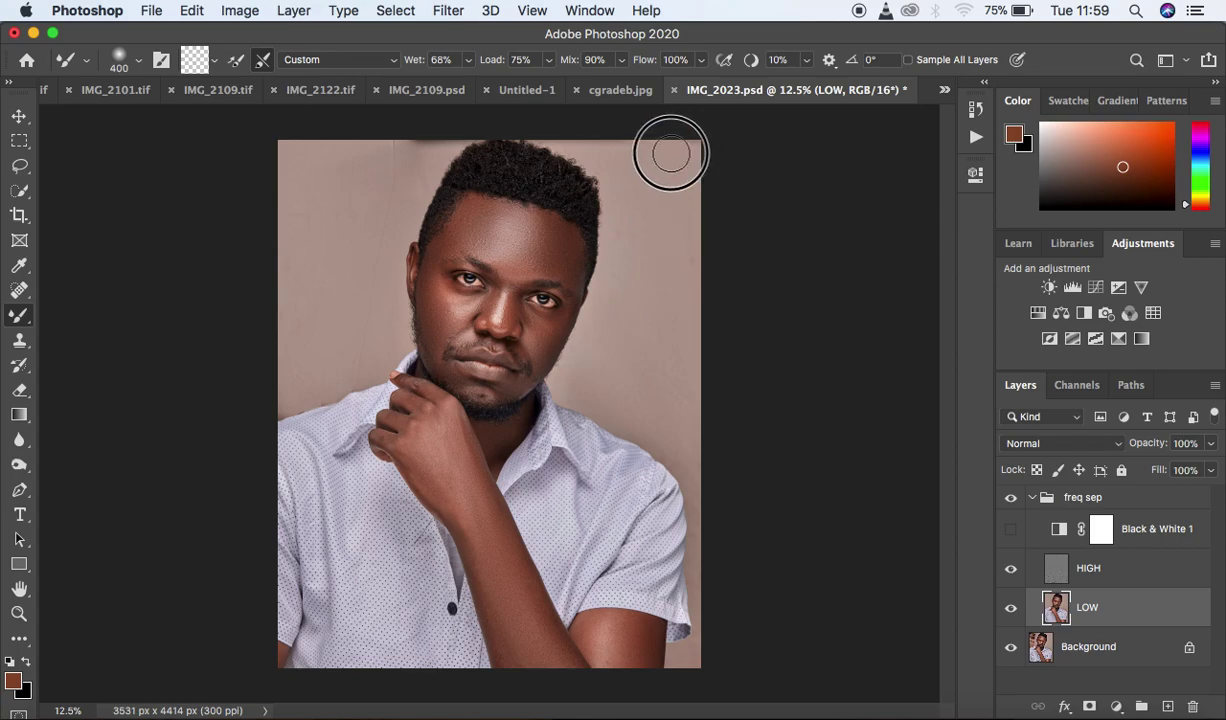
mouse_move(375, 137)
mouse_down()
mouse_move(394, 179)
mouse_move(405, 171)
mouse_move(360, 271)
mouse_up()
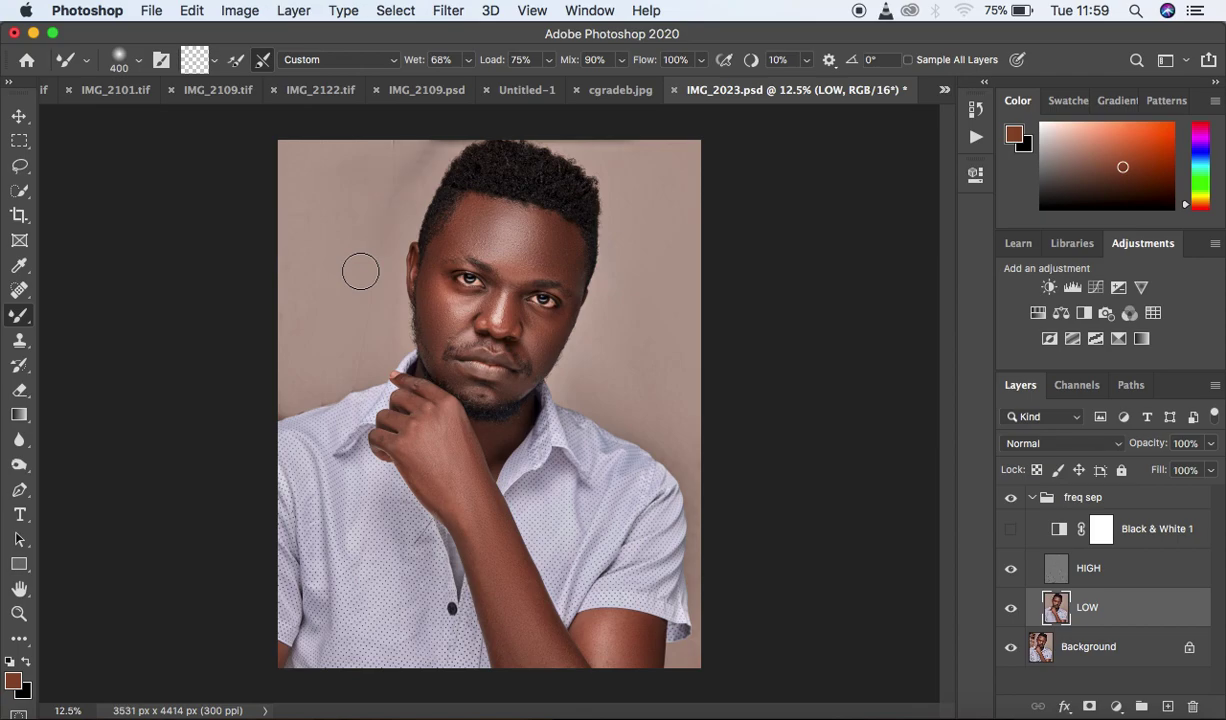
mouse_move(360, 271)
mouse_down()
mouse_move(355, 310)
mouse_move(366, 213)
mouse_move(395, 179)
mouse_move(397, 150)
mouse_move(413, 152)
mouse_move(394, 193)
mouse_move(405, 150)
mouse_move(390, 165)
mouse_move(367, 232)
mouse_move(357, 331)
mouse_move(314, 389)
mouse_move(279, 394)
mouse_move(353, 351)
mouse_move(389, 142)
mouse_up()
Heal the vertical wall crease on the HIGH layer with a 60 px Spot Healing Brush and compare with freq sep hidden
click(22, 291)
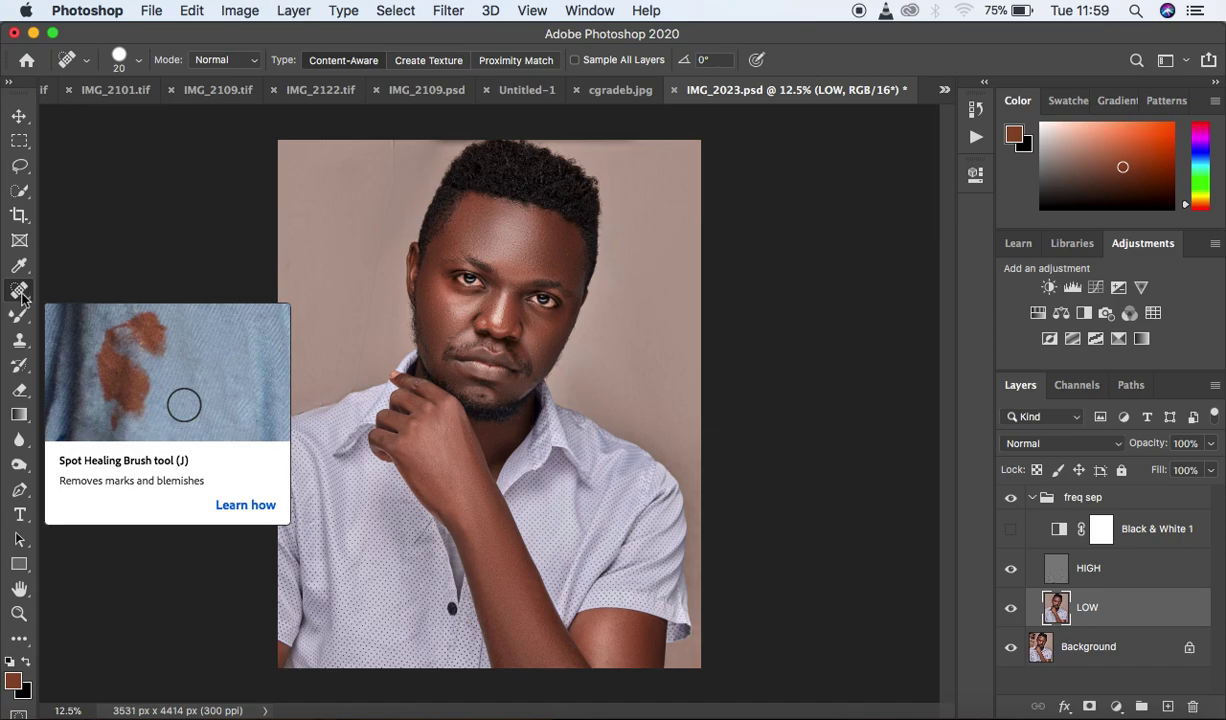
click(1128, 572)
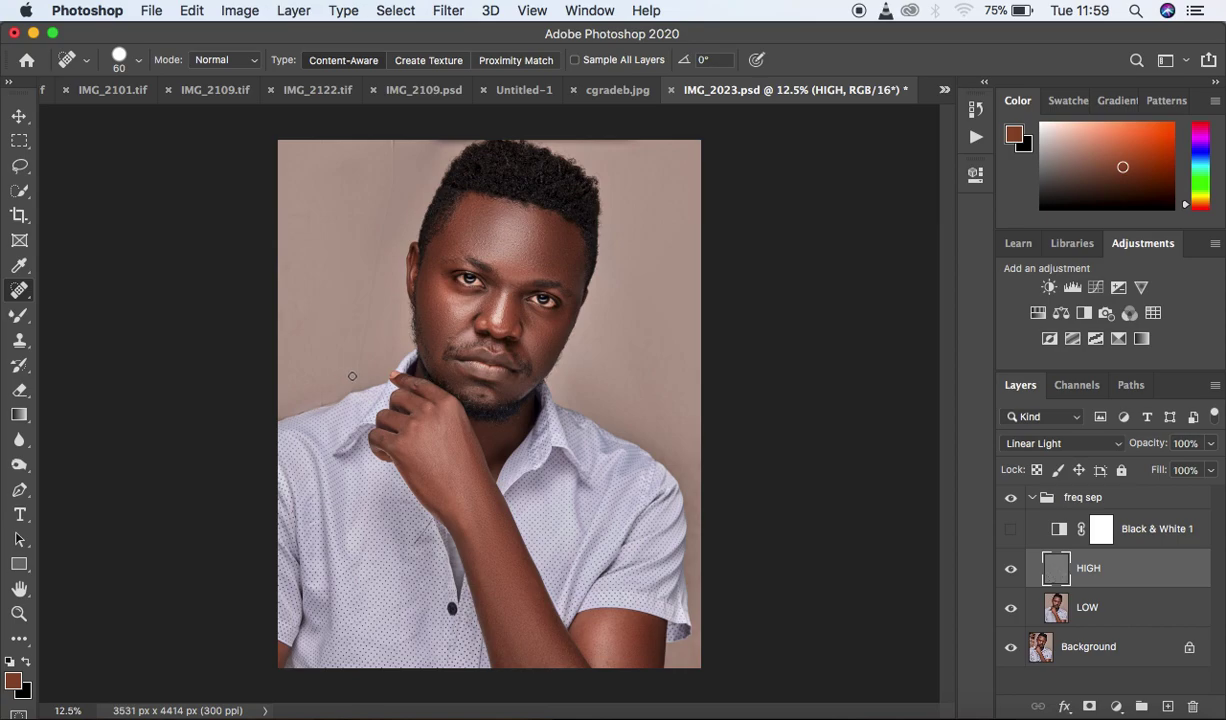
drag(357, 375, 394, 133)
drag(389, 156, 394, 132)
click(1011, 498)
click(1011, 498)
click(1011, 498)
click(1011, 498)
Delete the Black & White 1 adjustment layer and collapse the freq sep group
click(1180, 540)
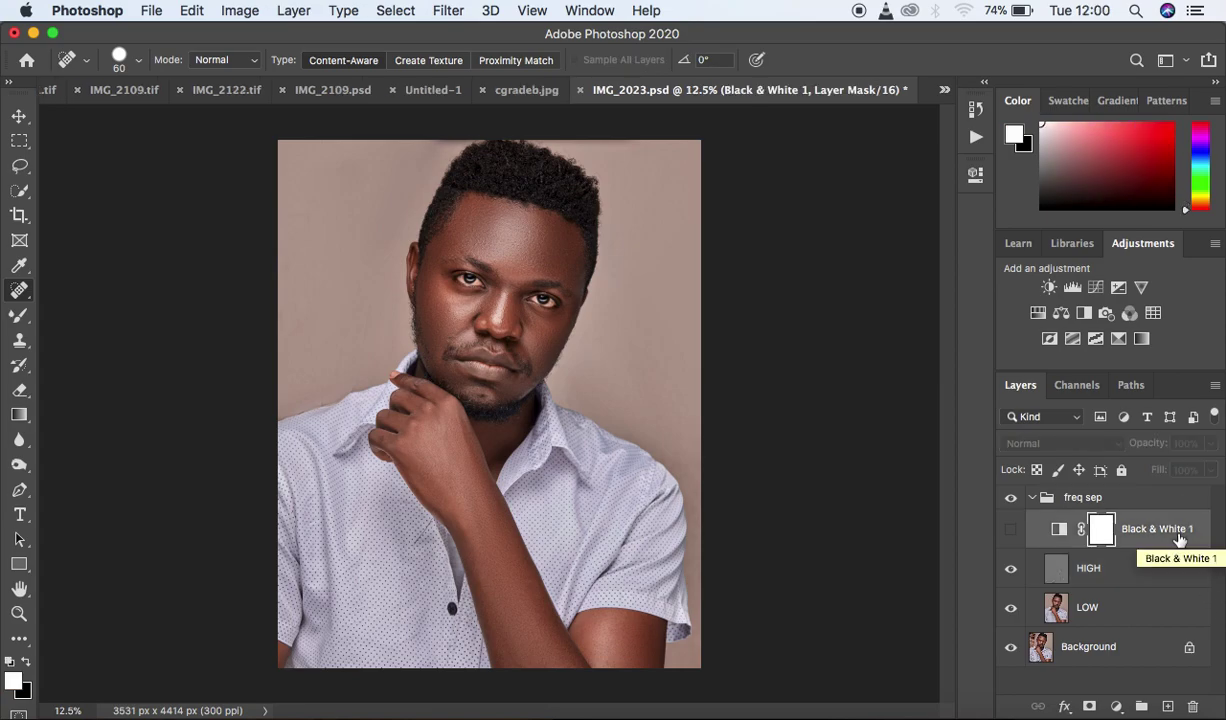
key(Delete)
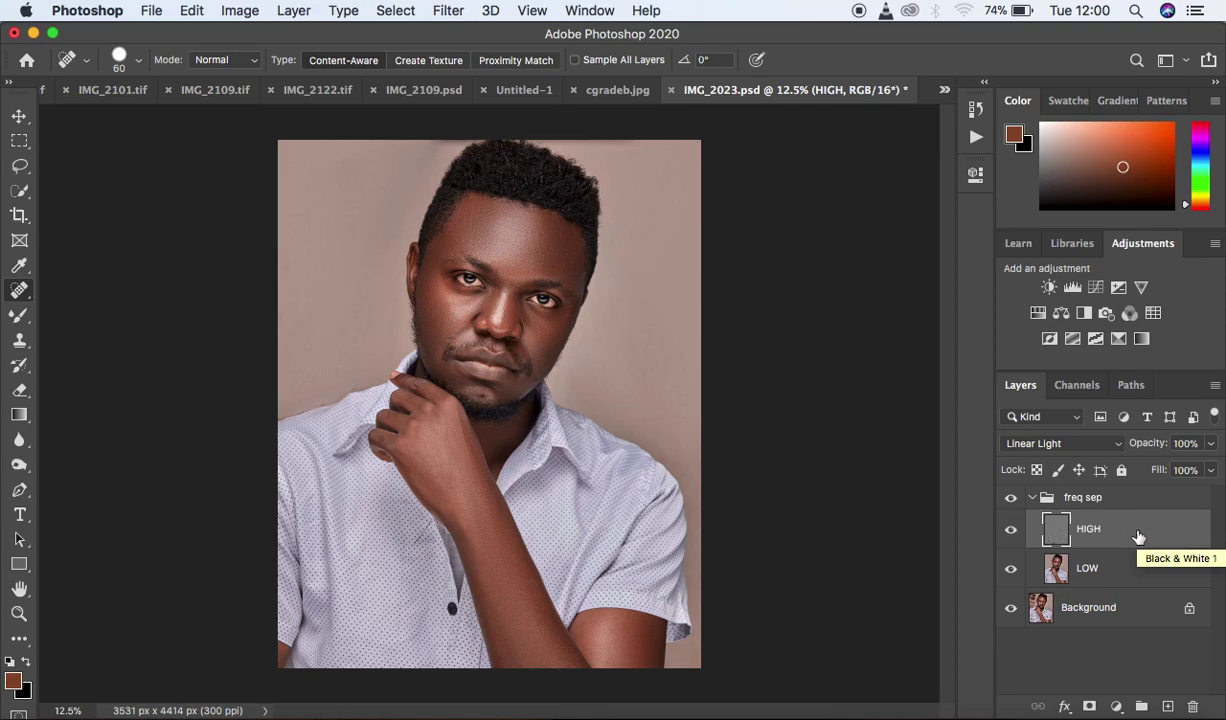
click(1032, 498)
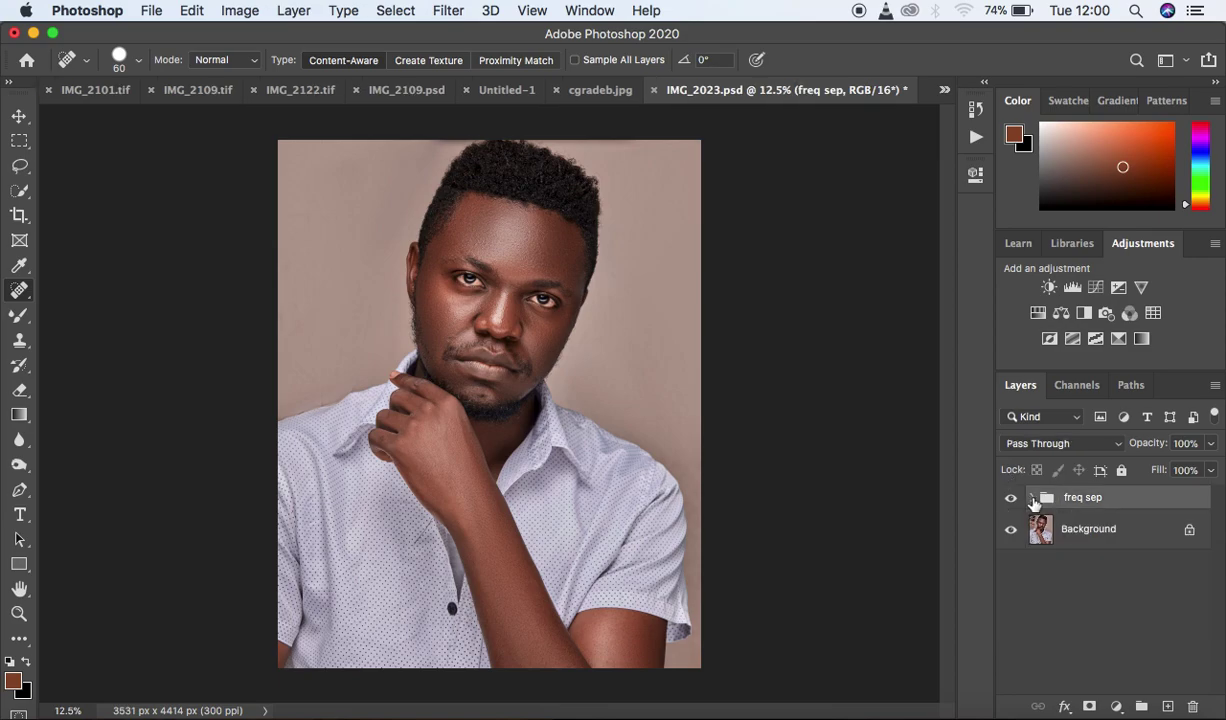
click(1115, 707)
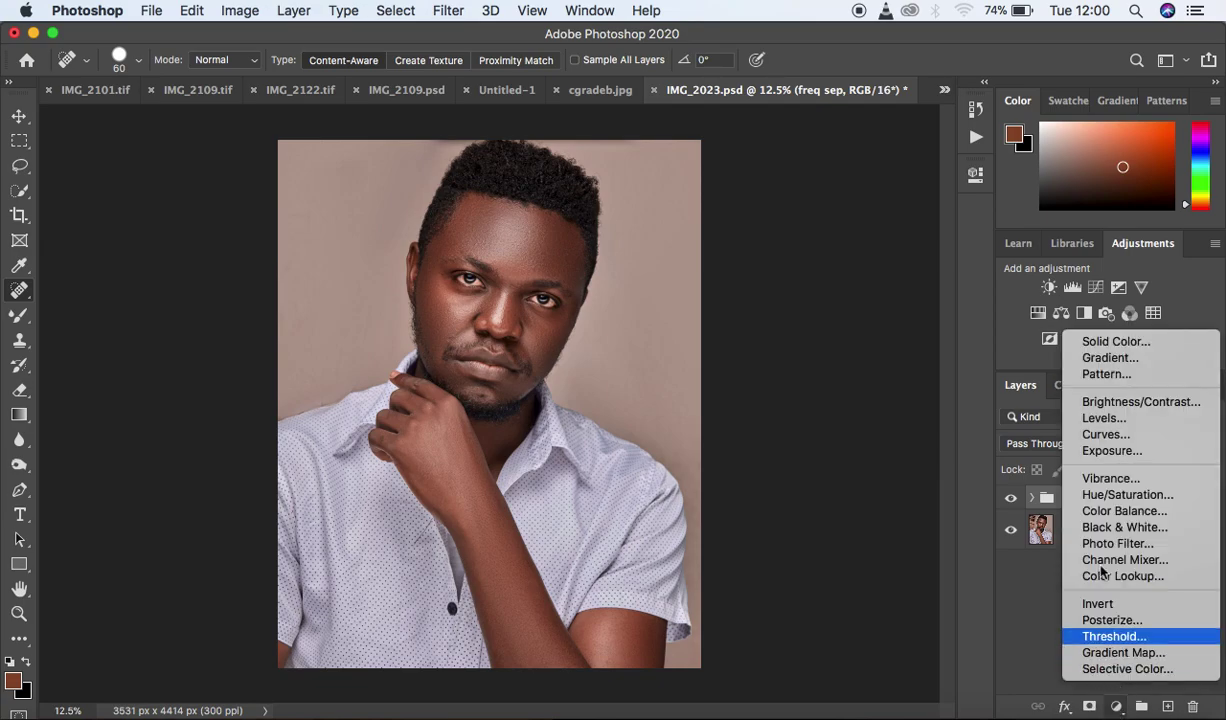
click(1105, 418)
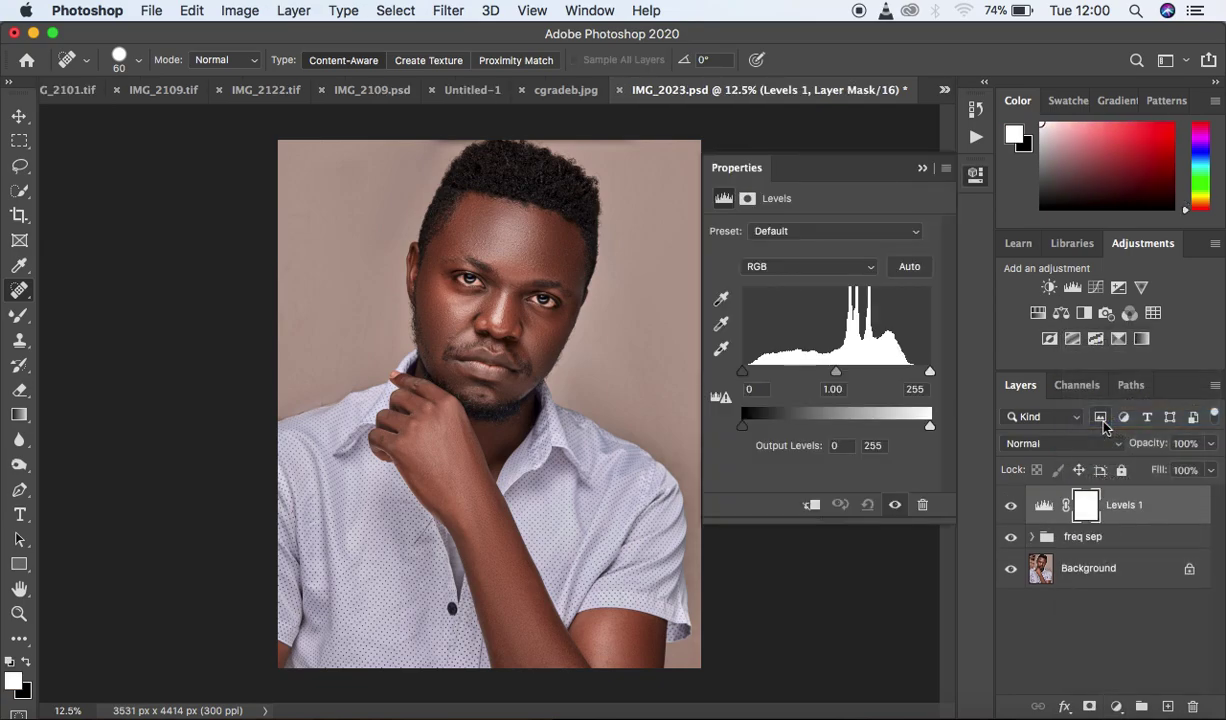
click(922, 172)
key(ctrl+z)
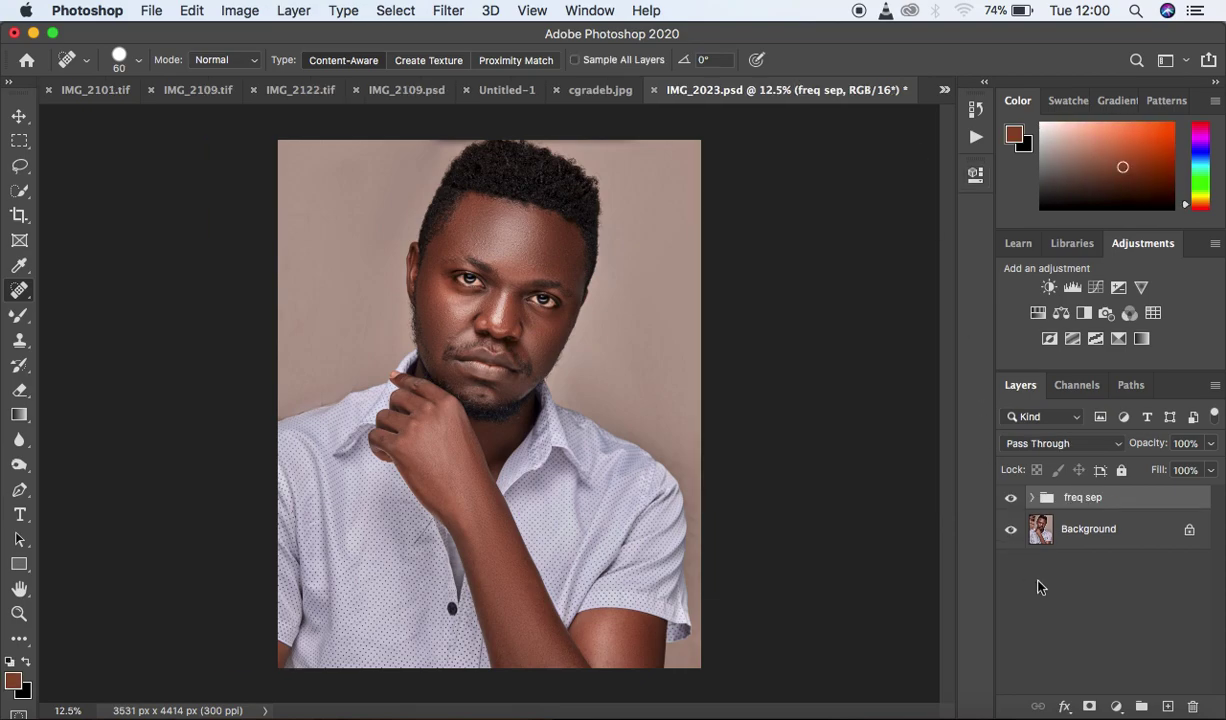
Add a Curves adjustment layer above freq sep, masked by a Color Range sampled from the nose bridge highlight at Fuzziness 79
click(1115, 707)
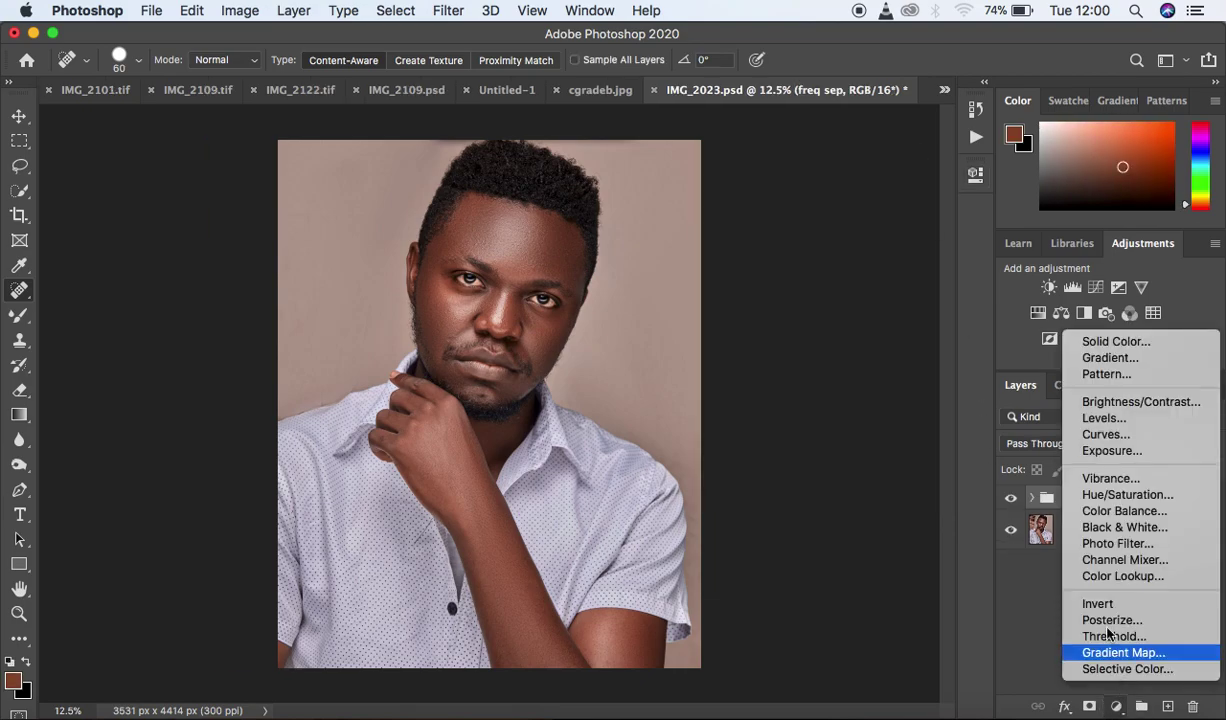
click(1124, 434)
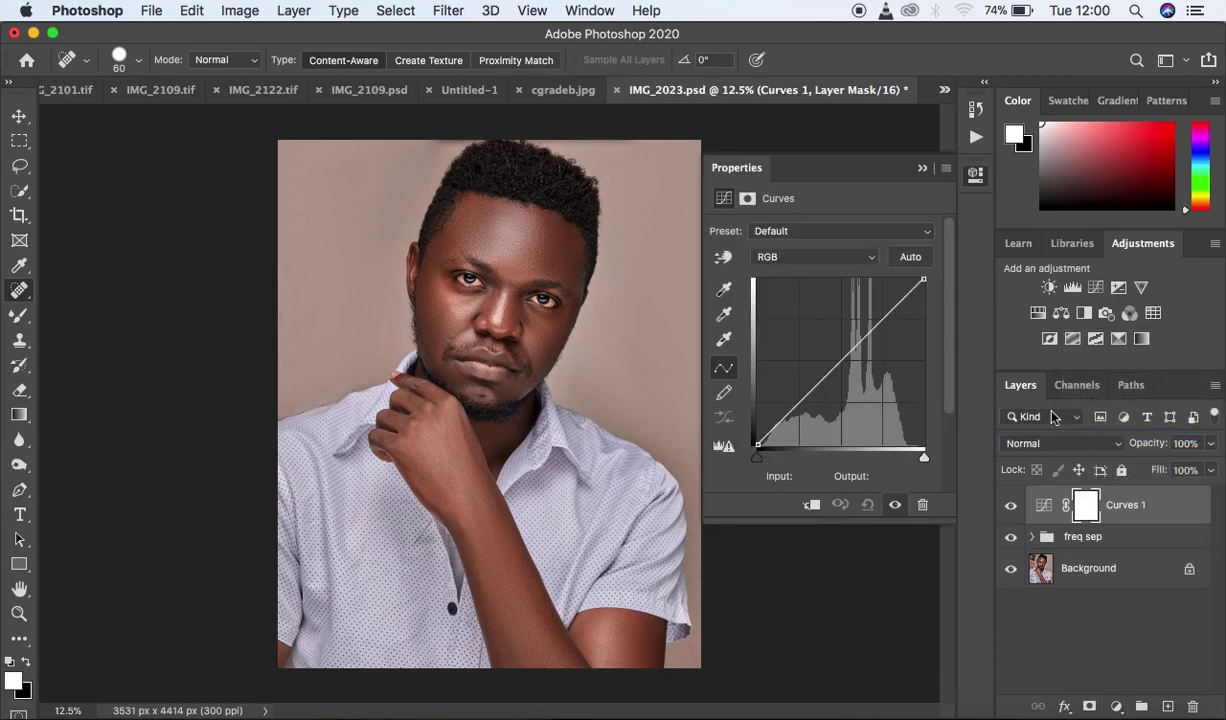
click(396, 10)
click(443, 199)
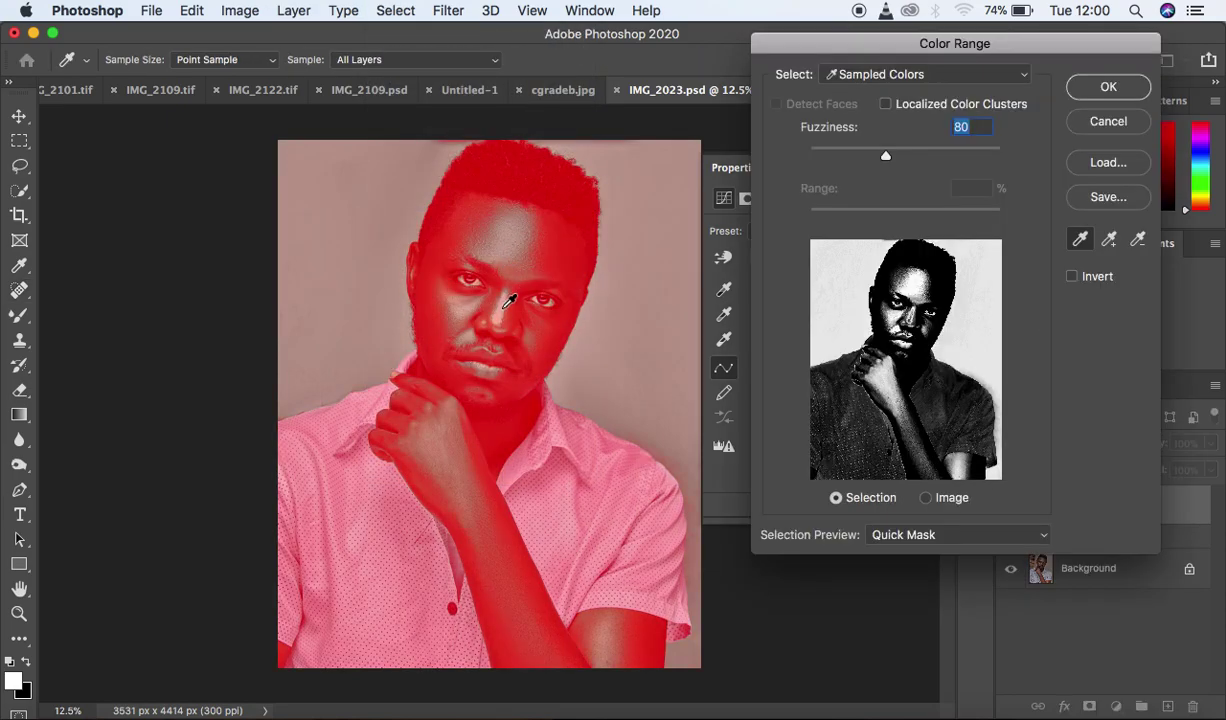
click(505, 306)
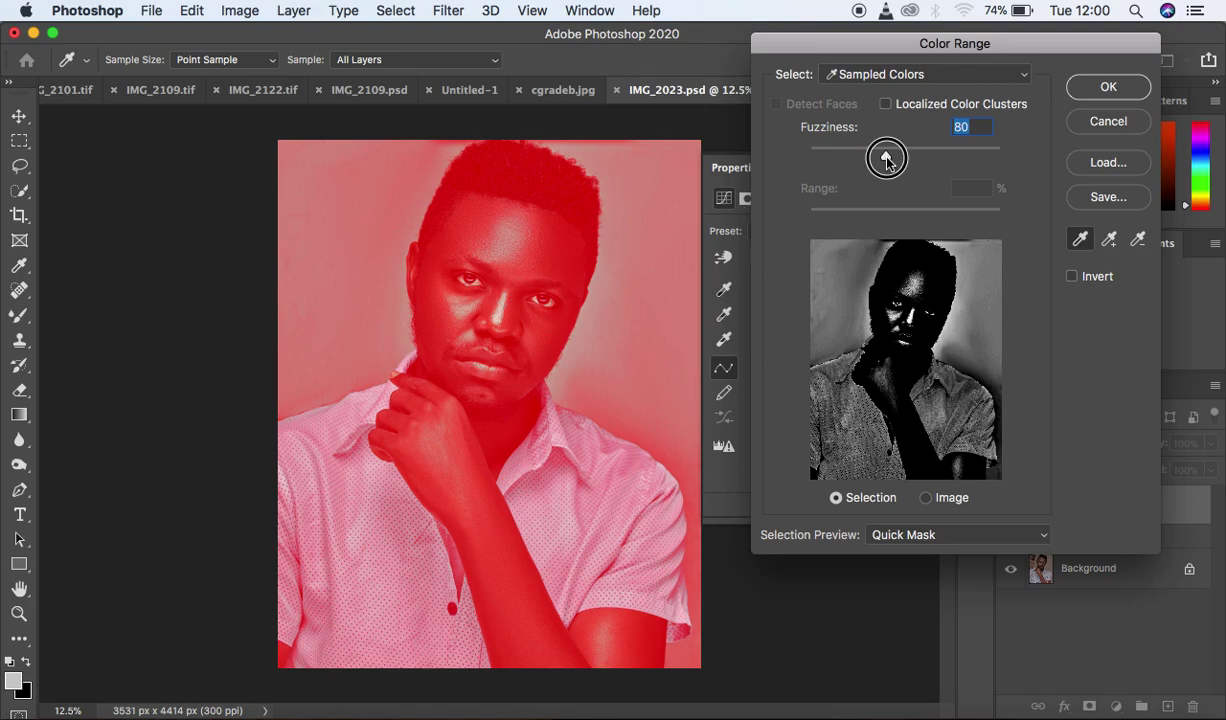
click(903, 543)
click(858, 501)
click(507, 298)
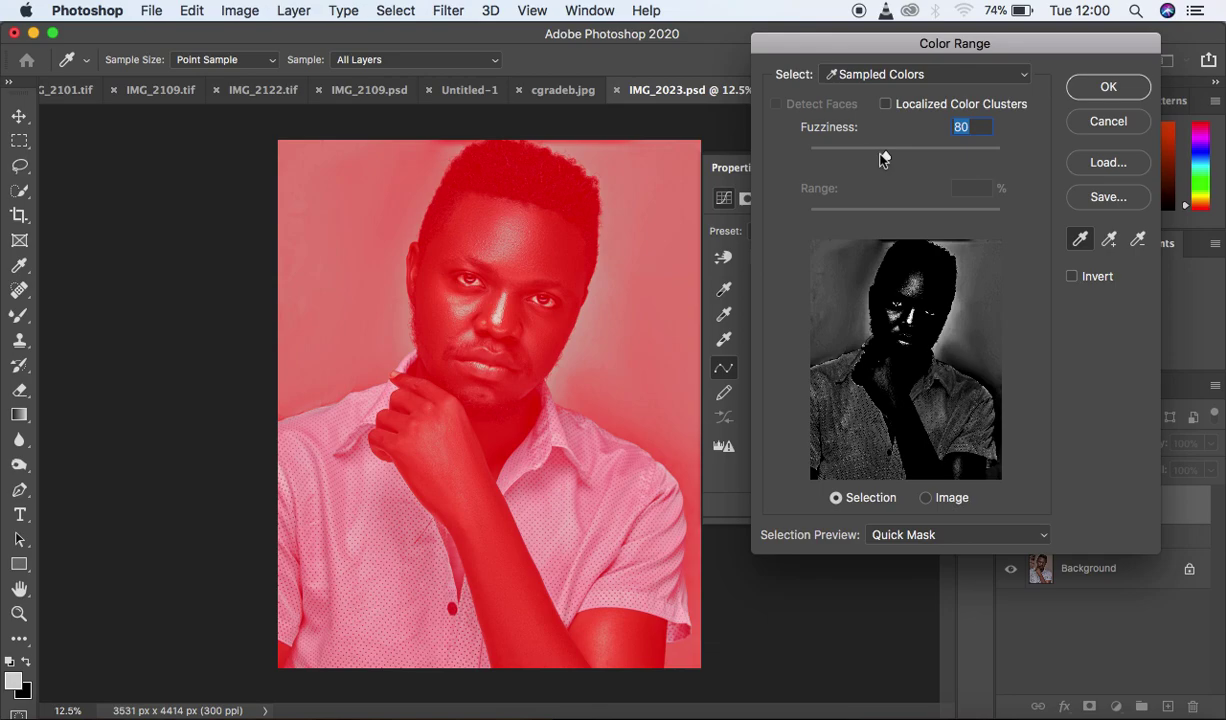
drag(887, 157, 886, 158)
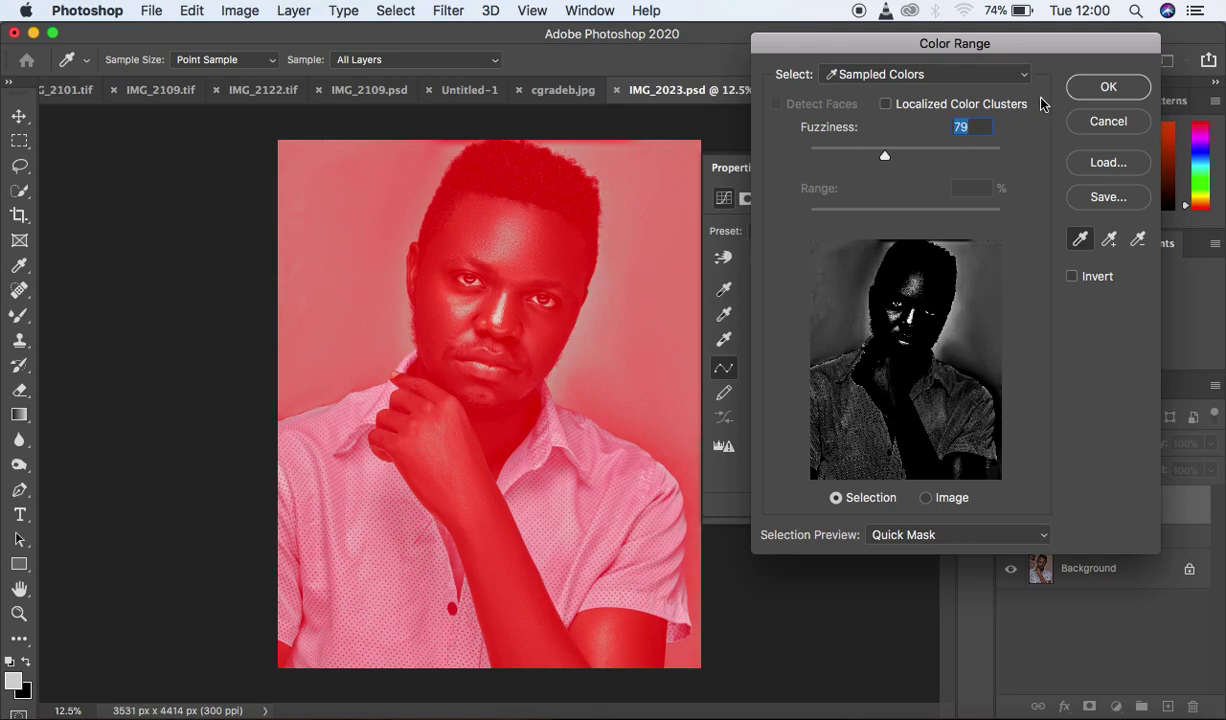
click(1094, 86)
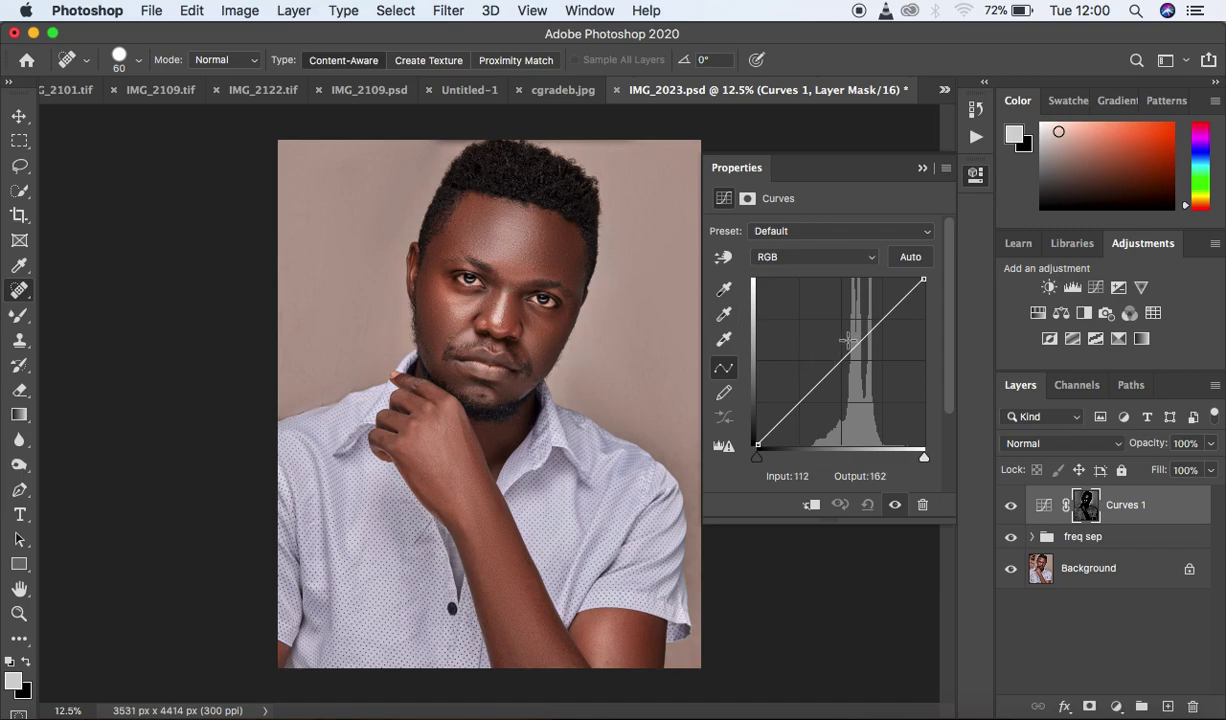
Raise the curve's midtones to output 134 at input 125 and rename the Curves layer dodge
drag(842, 360, 840, 356)
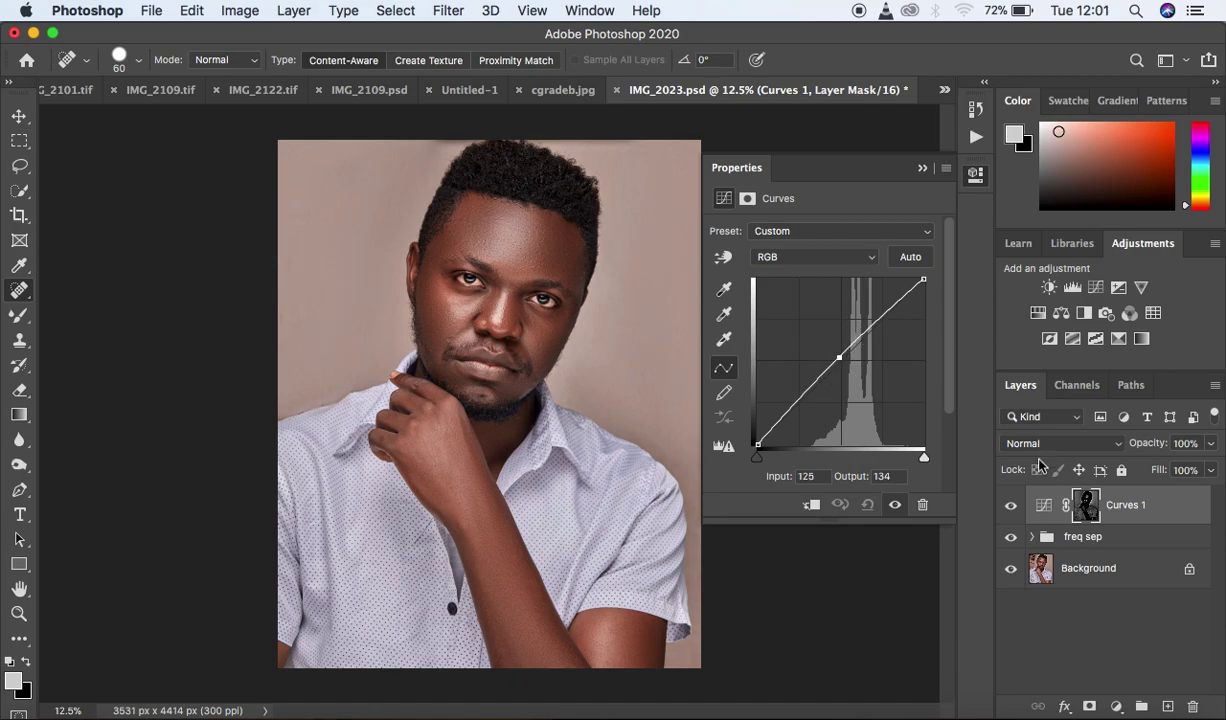
click(1010, 508)
click(1010, 508)
click(1010, 508)
double_click(1126, 505)
text(do)
key(Return)
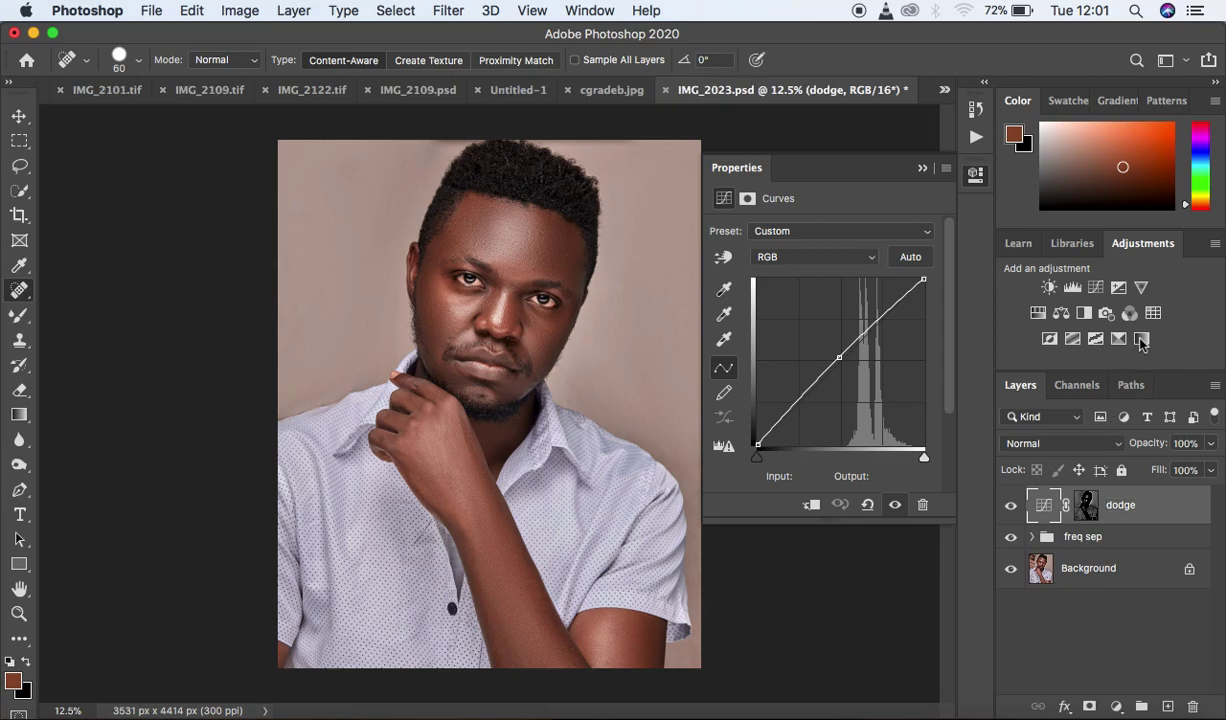
click(922, 169)
Add a second Curves adjustment layer masked by a Color Range sampled from the darker skin on the cheek near the ear
click(1116, 706)
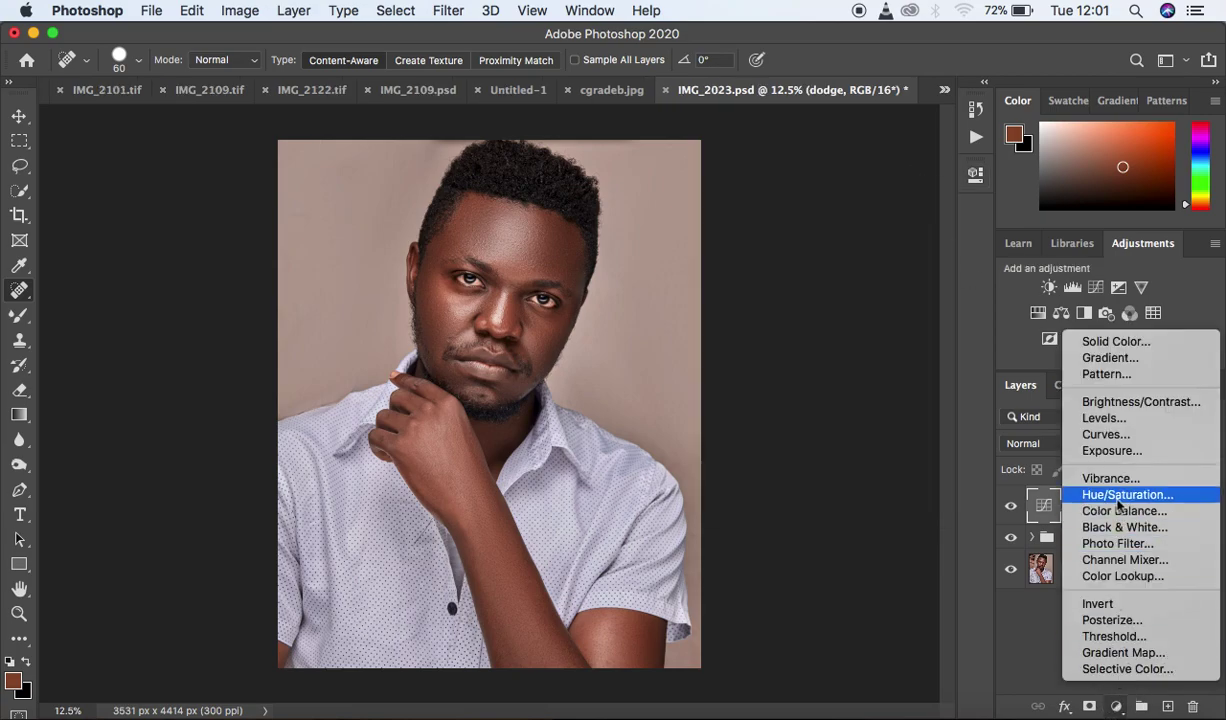
click(1117, 438)
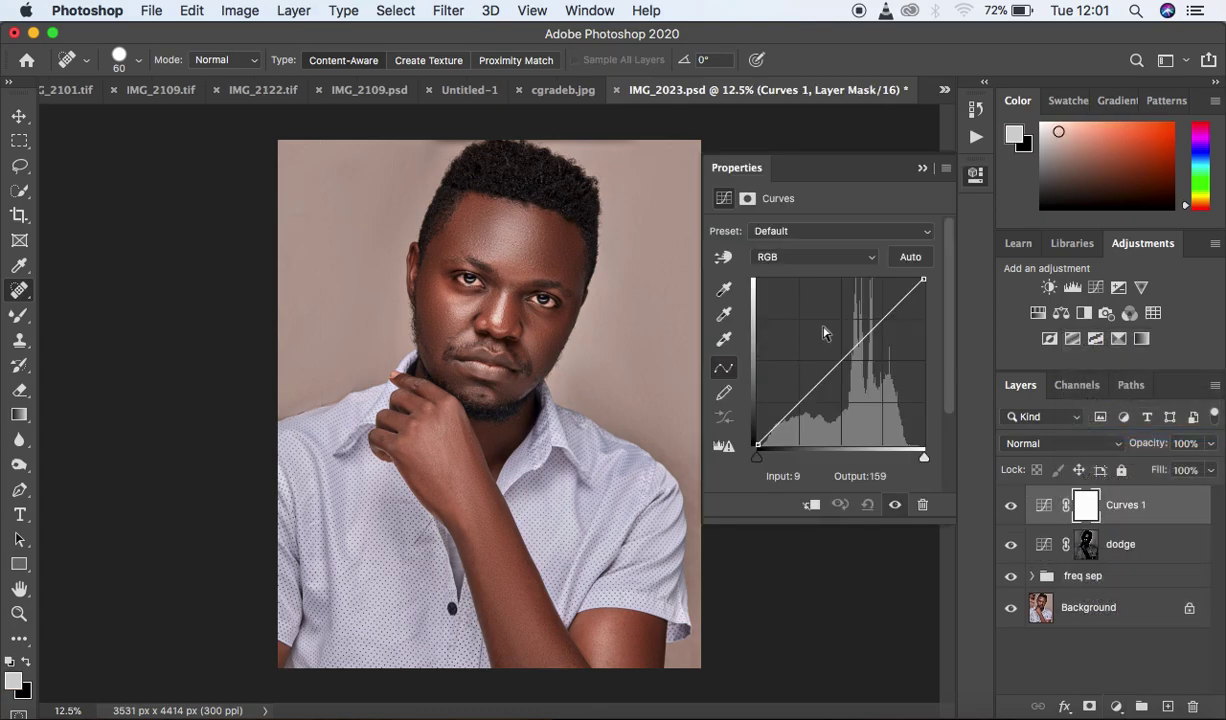
click(379, 9)
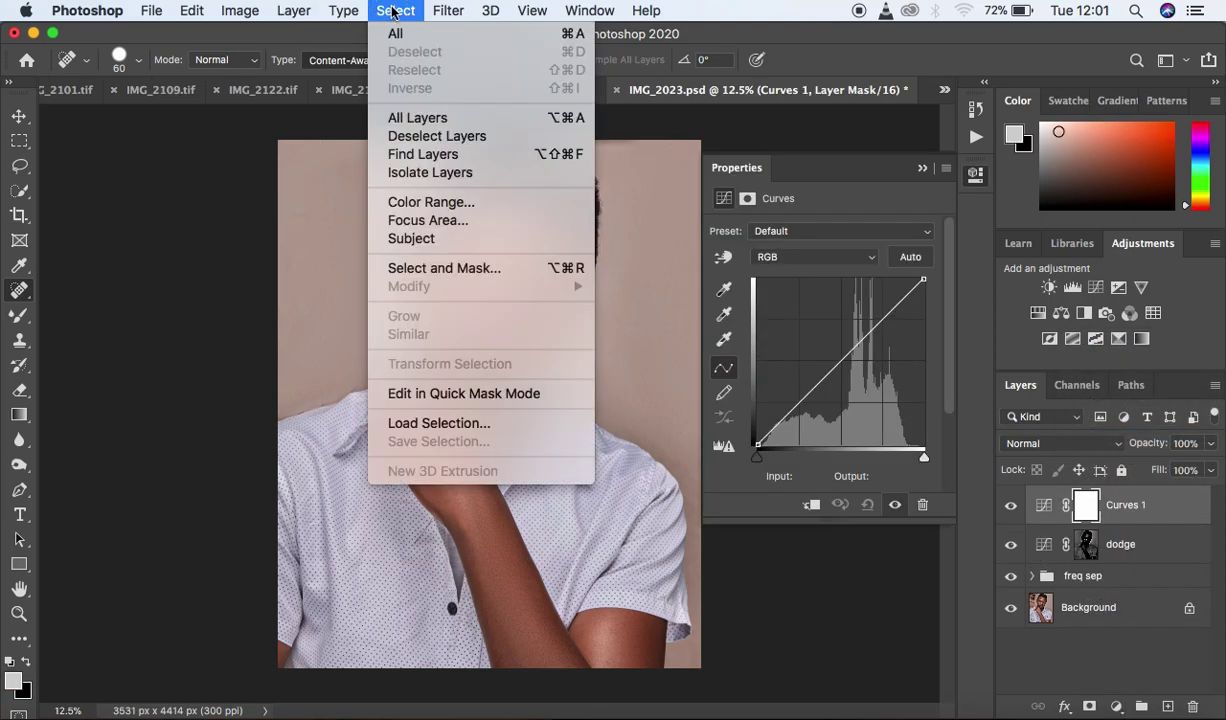
click(438, 202)
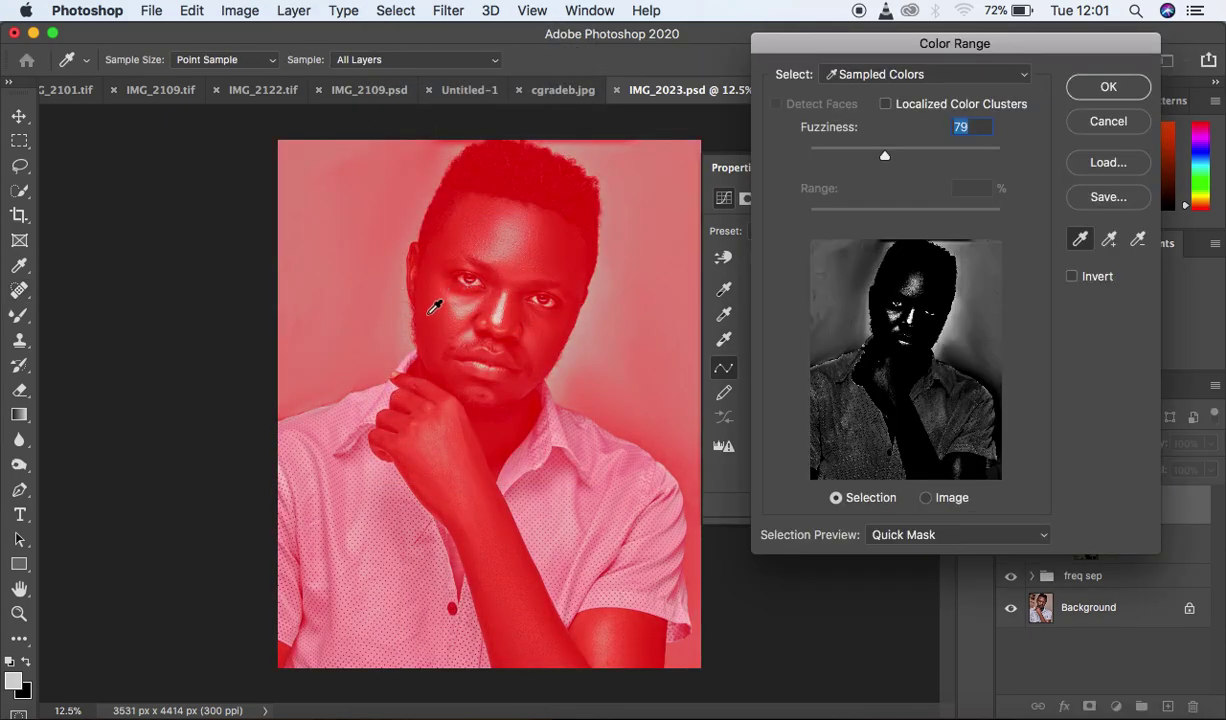
click(434, 309)
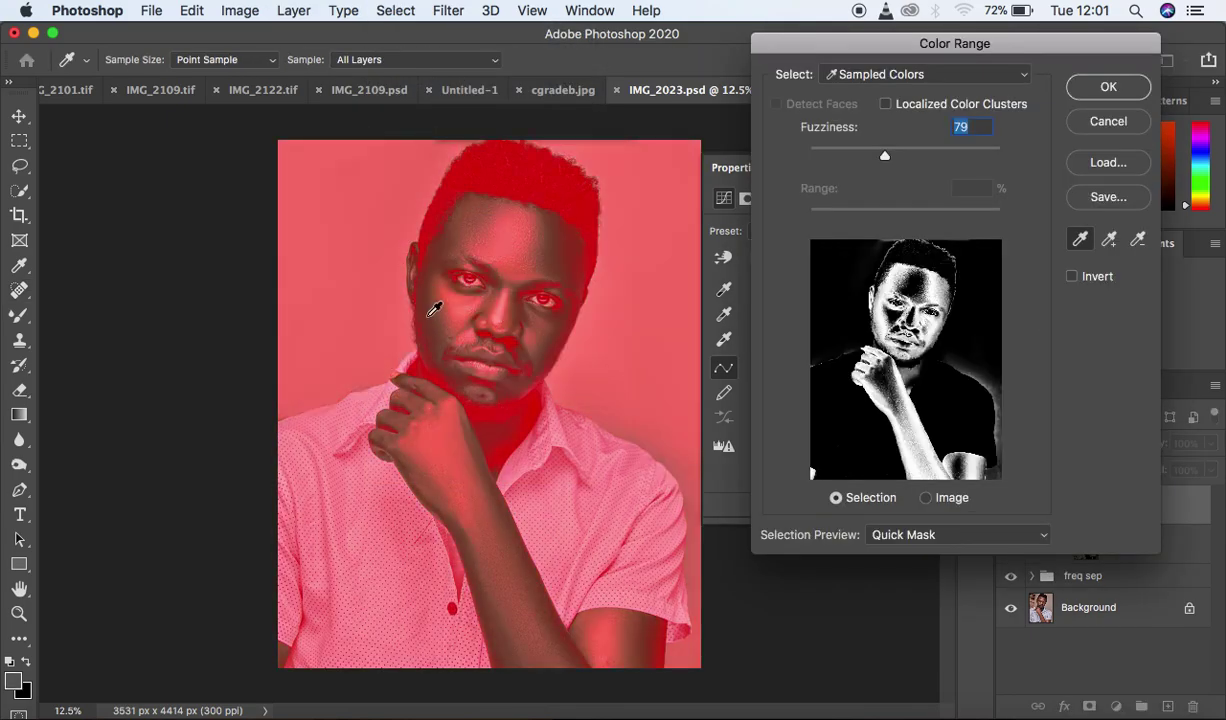
click(434, 309)
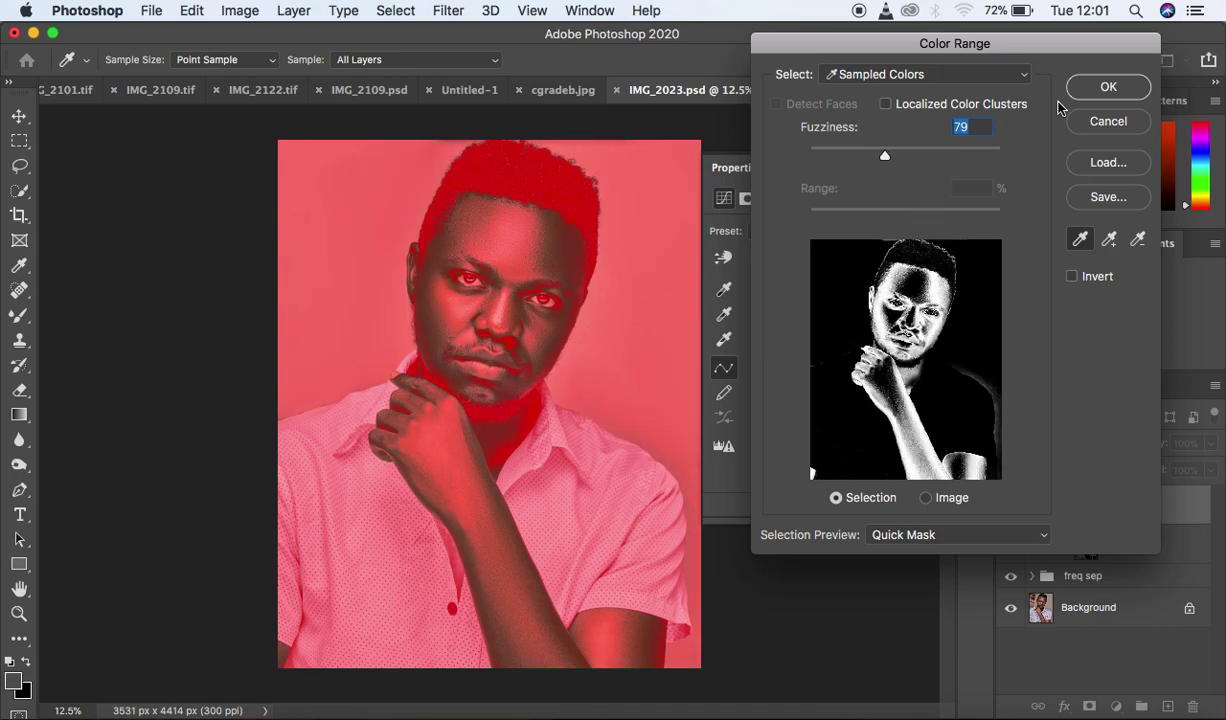
click(1100, 88)
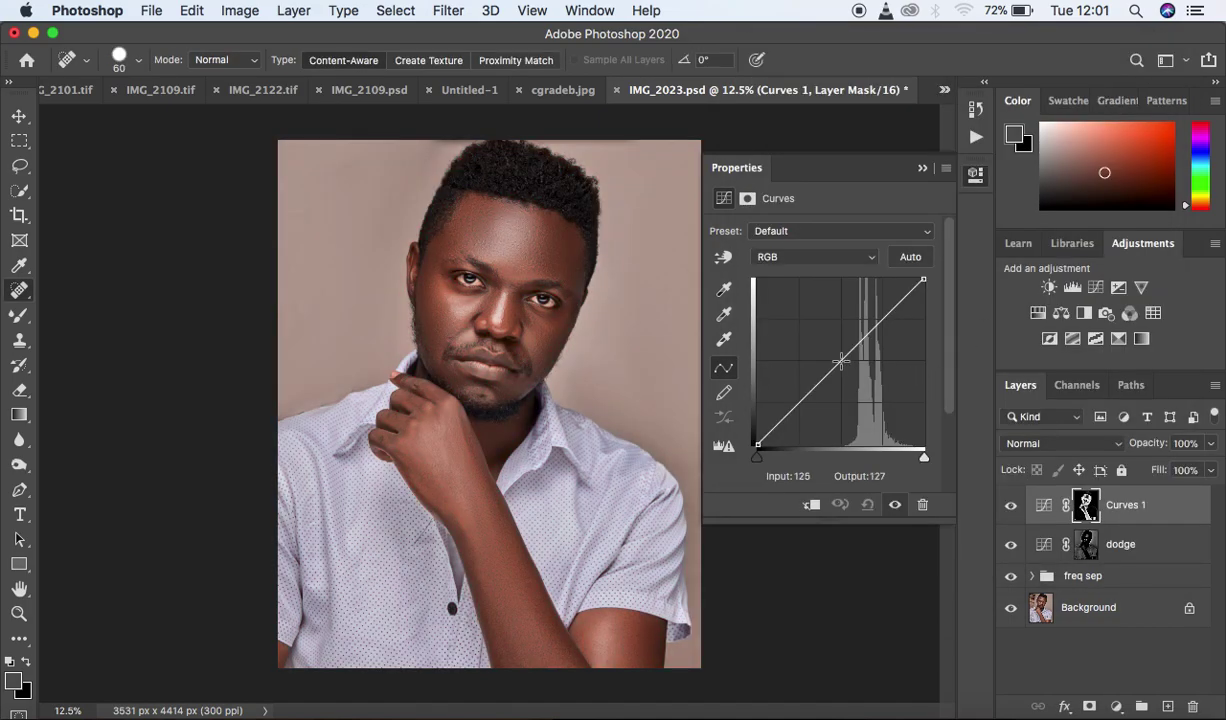
Lower the new curve's midtones to output 122 at input 133 and rename the layer burn
drag(840, 362, 846, 366)
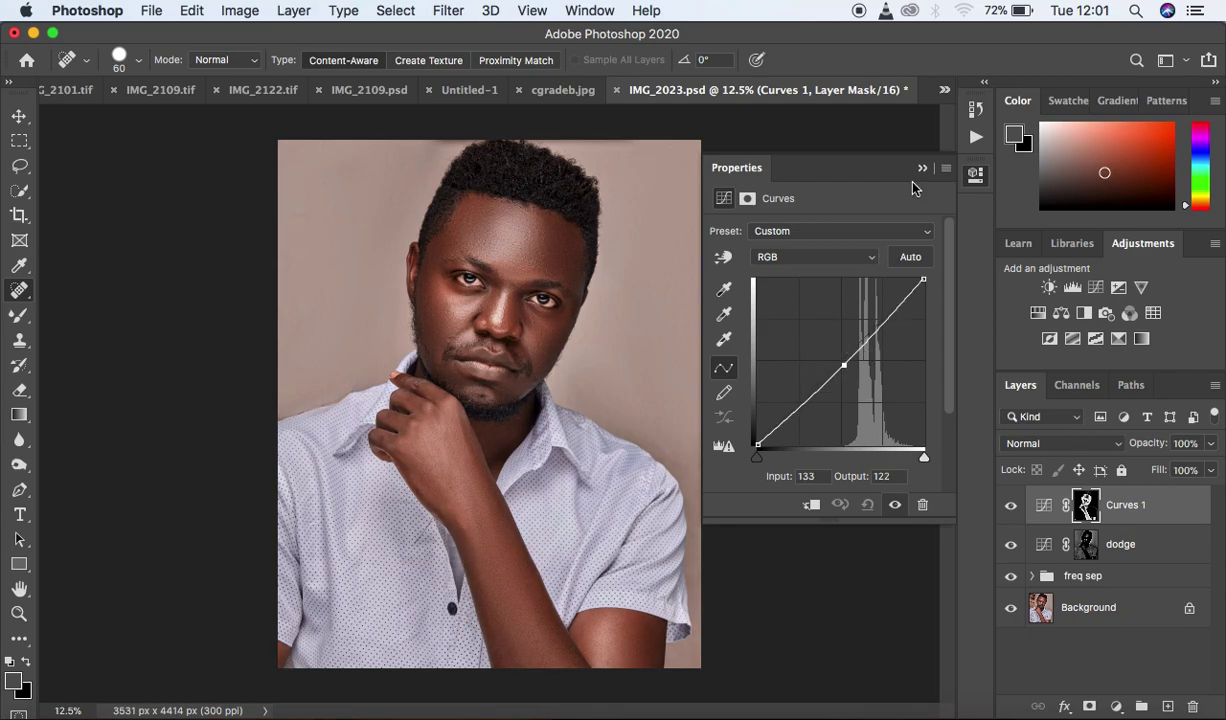
click(922, 168)
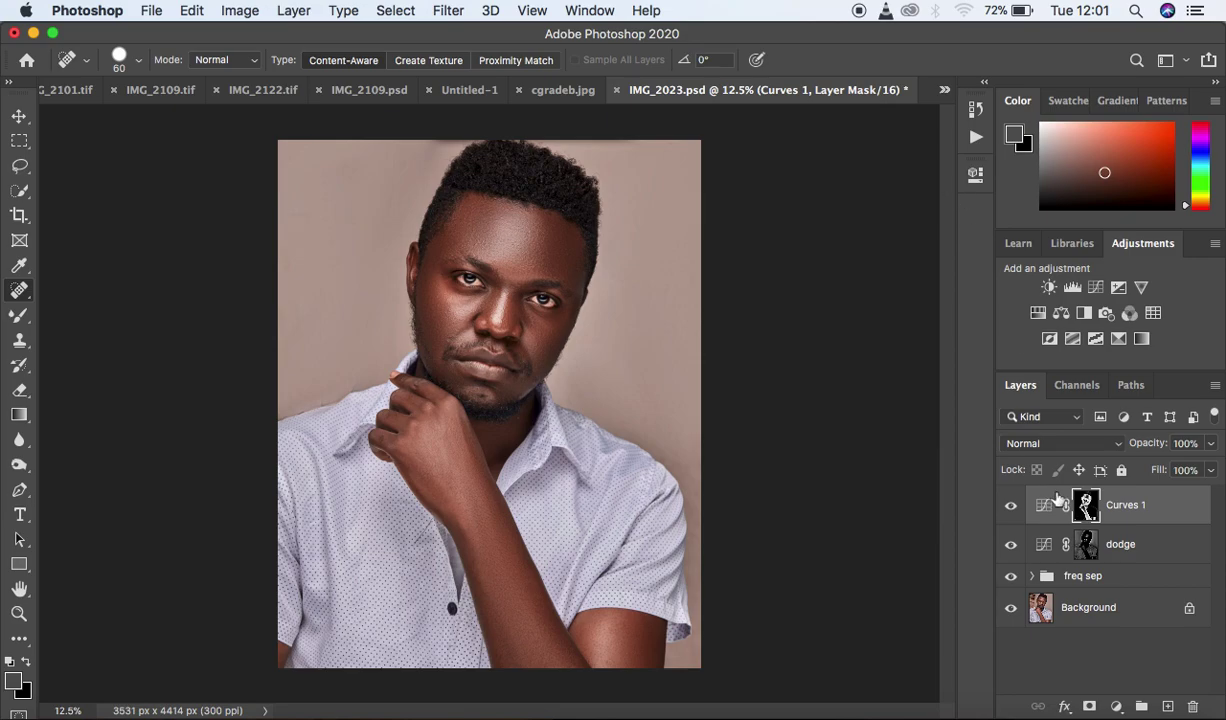
double_click(1125, 504)
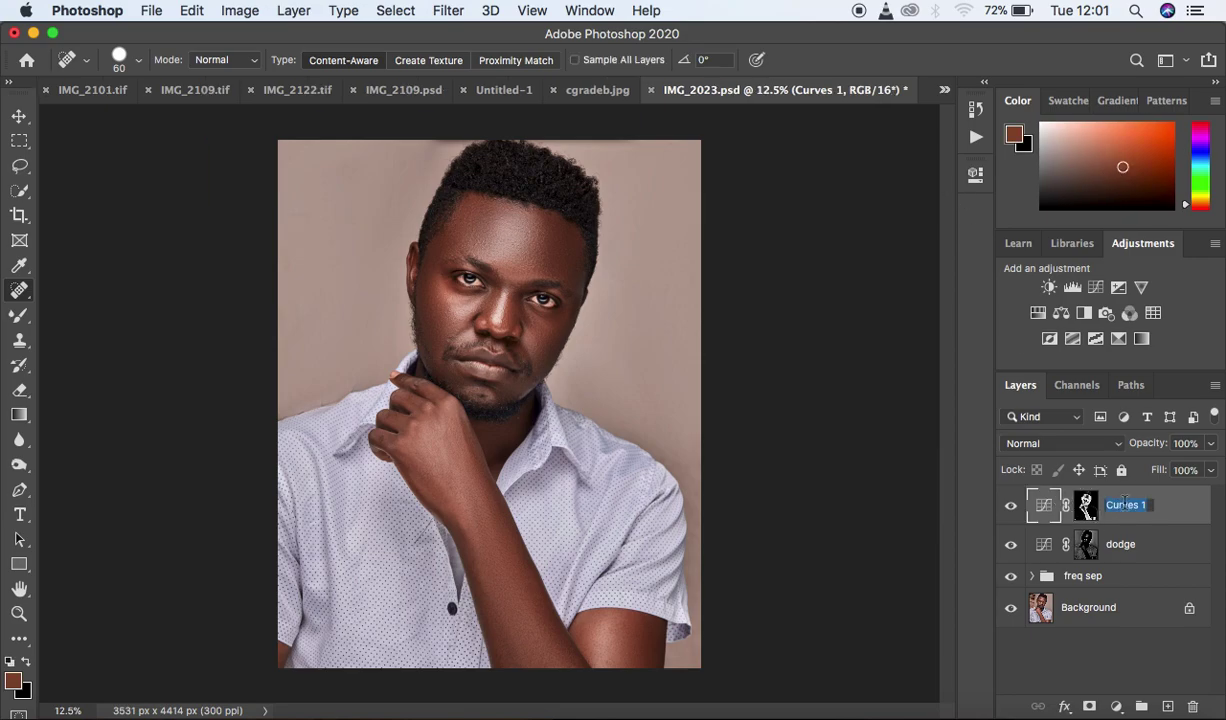
text(burn)
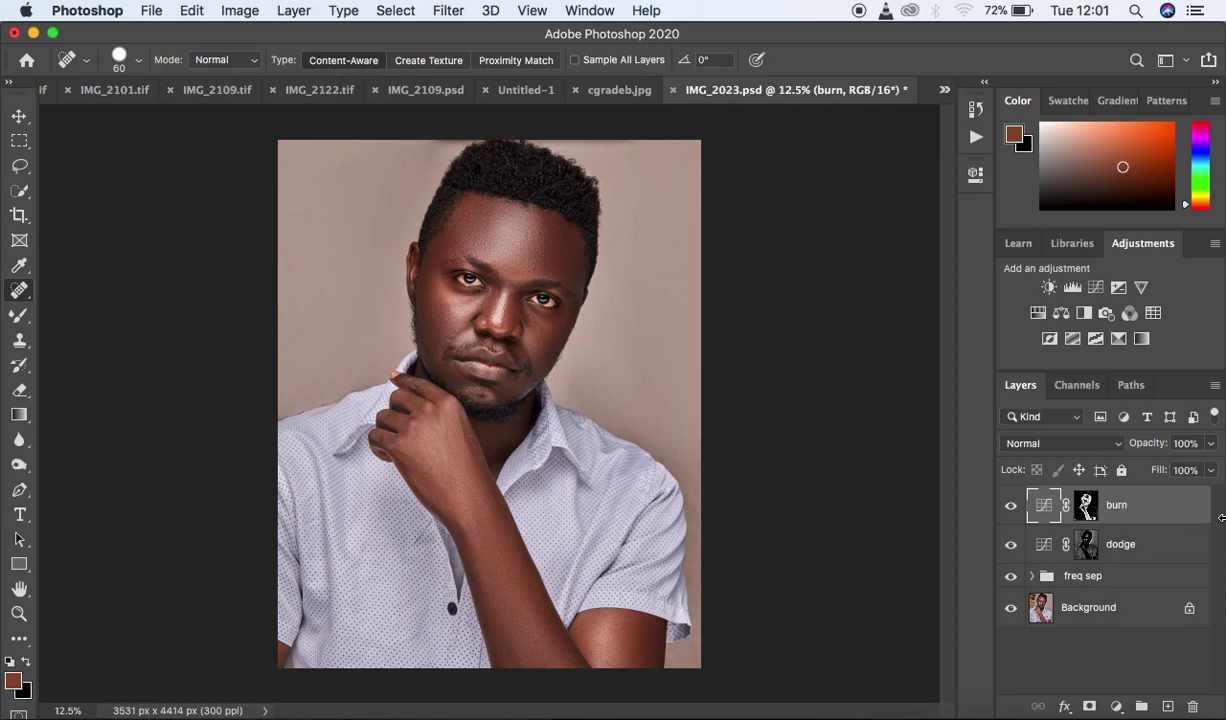
Group the burn and dodge layers under the name DNB and compare the portrait with the group hidden and shown
shift+click(1169, 545)
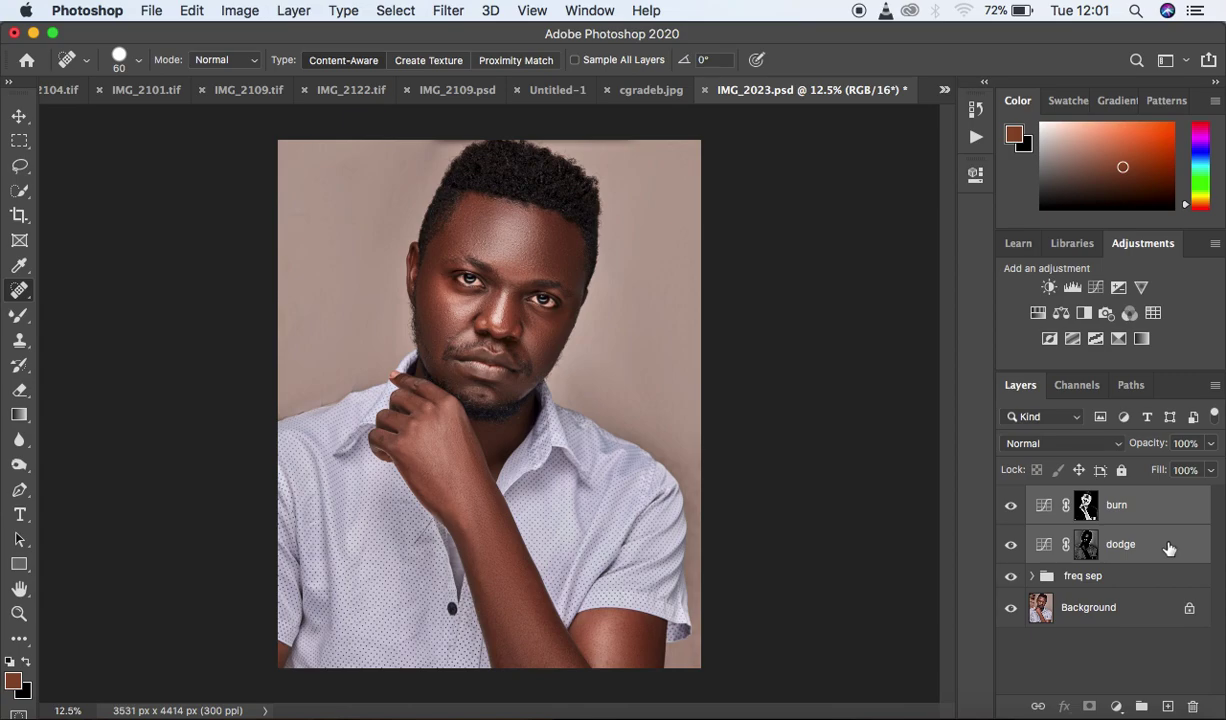
key(super+g)
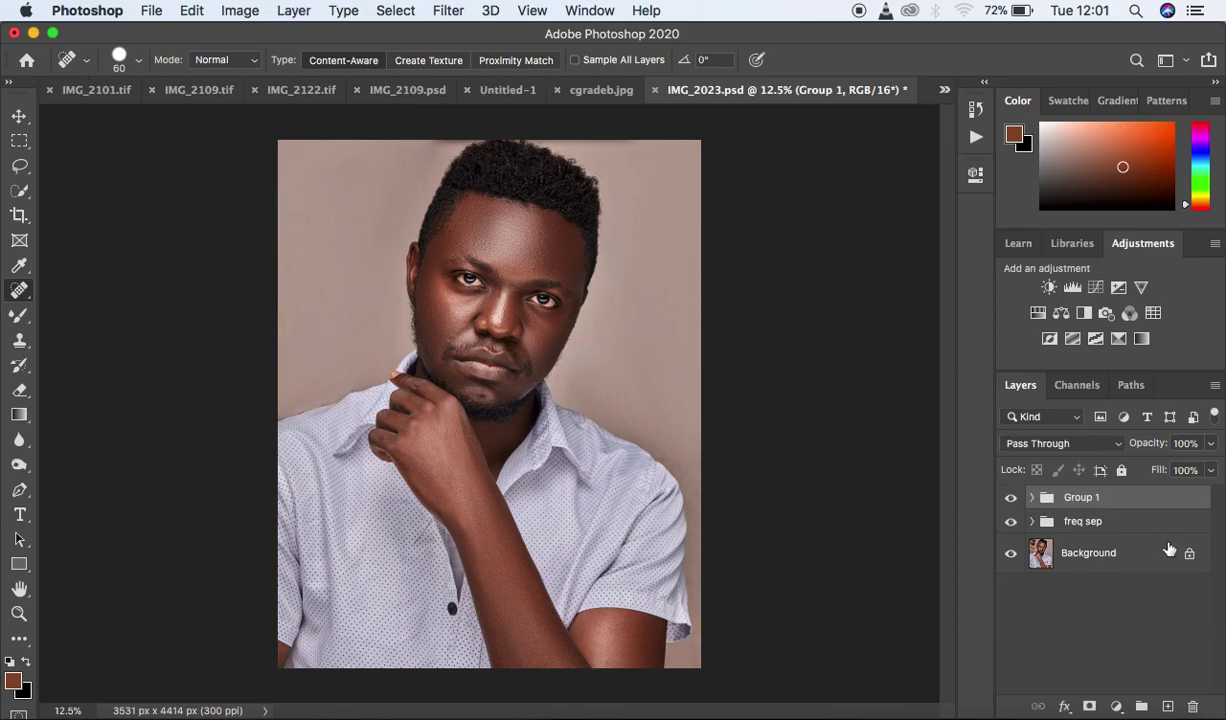
double_click(1081, 498)
text(DNB)
key(Return)
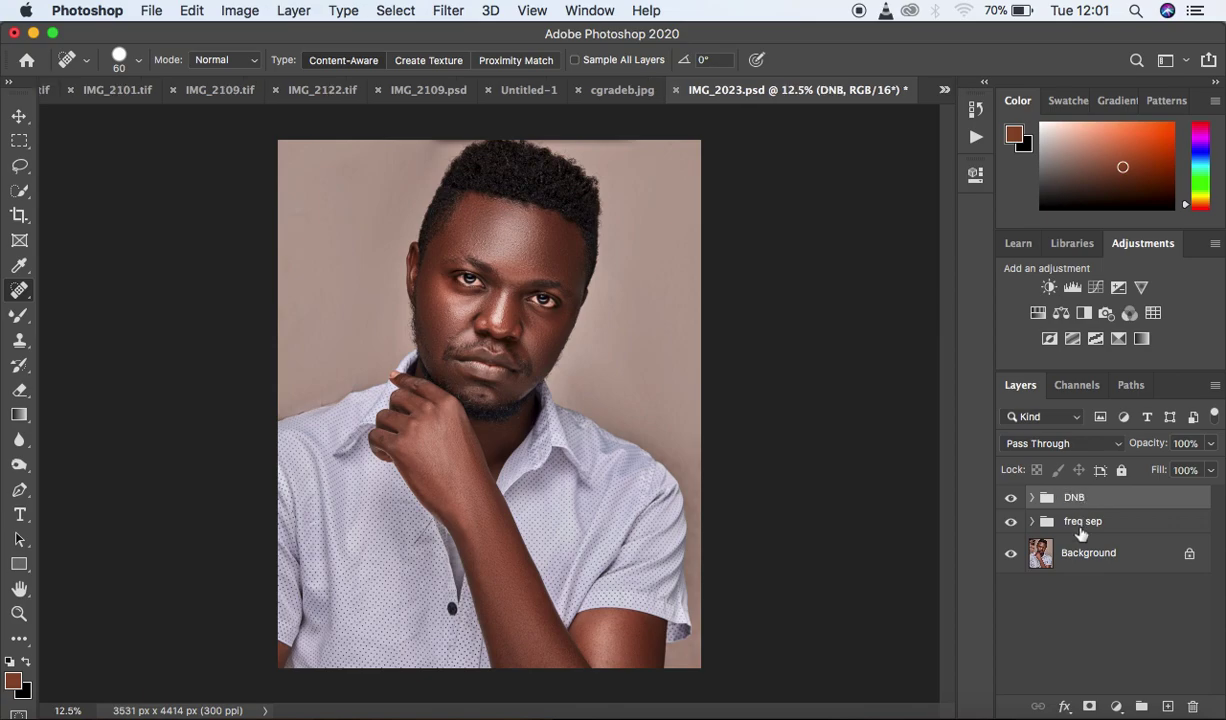
click(1010, 498)
click(1010, 498)
click(1010, 500)
click(1010, 500)
click(1010, 500)
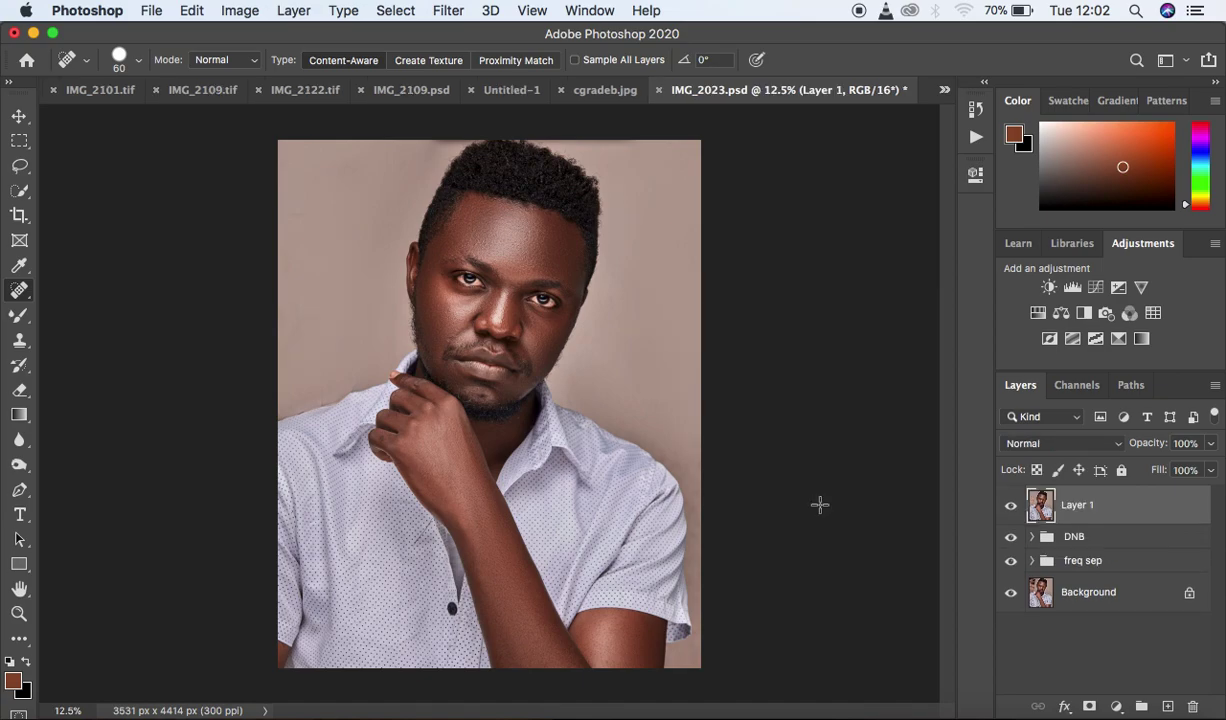
Duplicate Layer 1 and open the copy in the Camera Raw Filter
key(super+j)
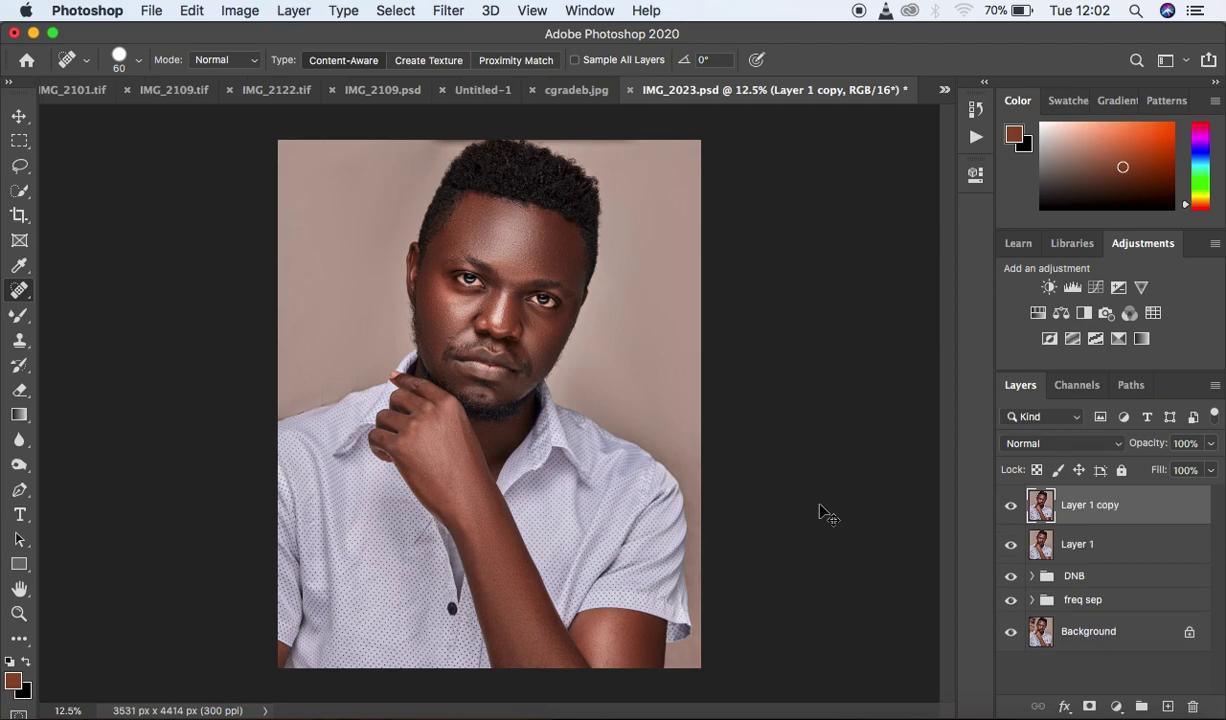
click(448, 10)
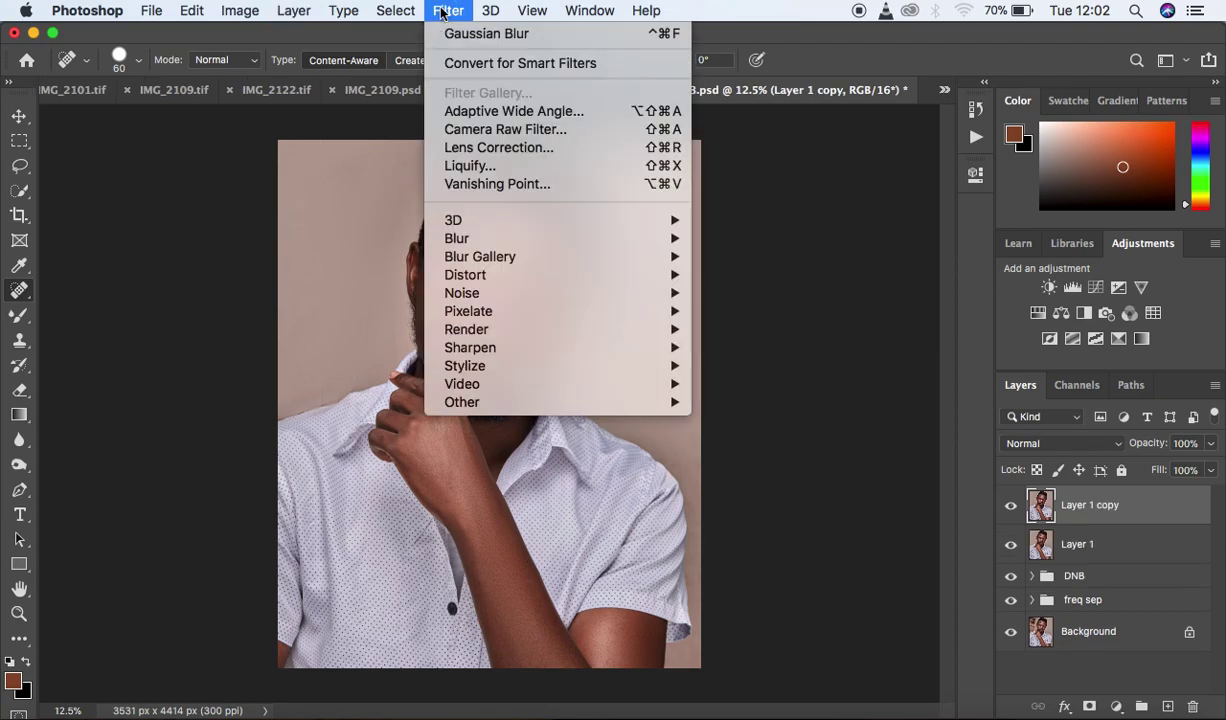
click(490, 133)
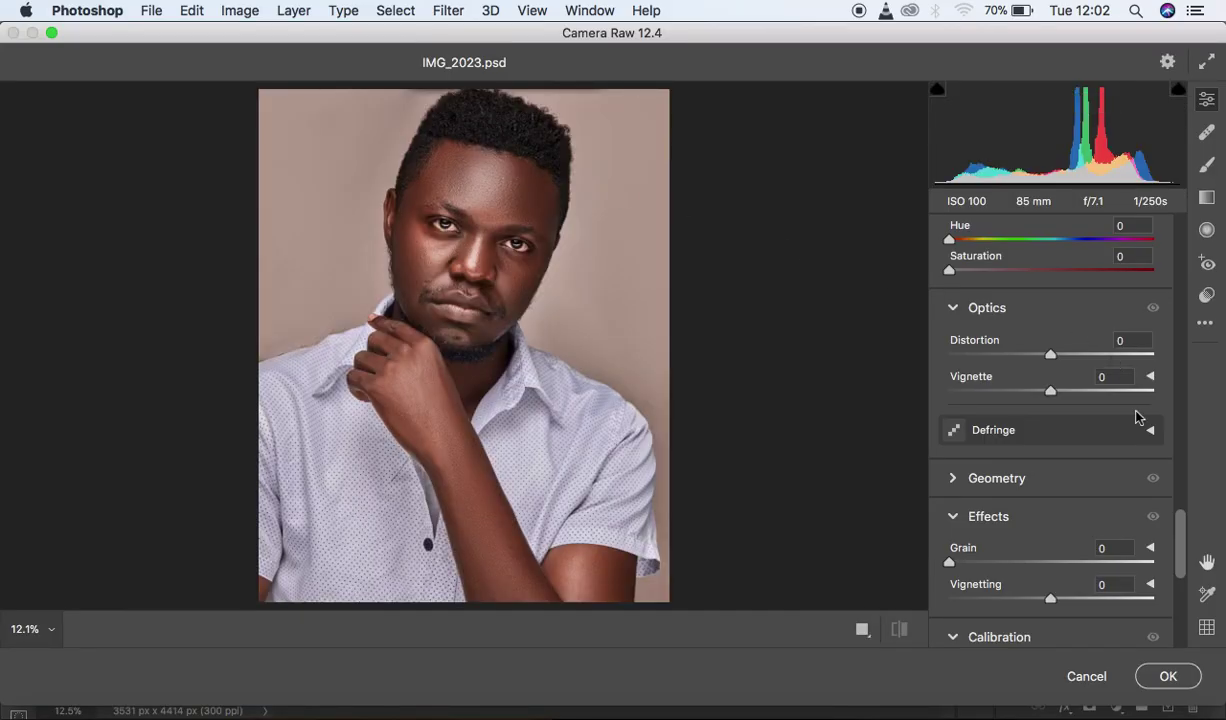
In Calibration, set primary saturation to -10 for red, -10 for green and -3 for blue, and compare before and after views
drag(1180, 525, 1180, 604)
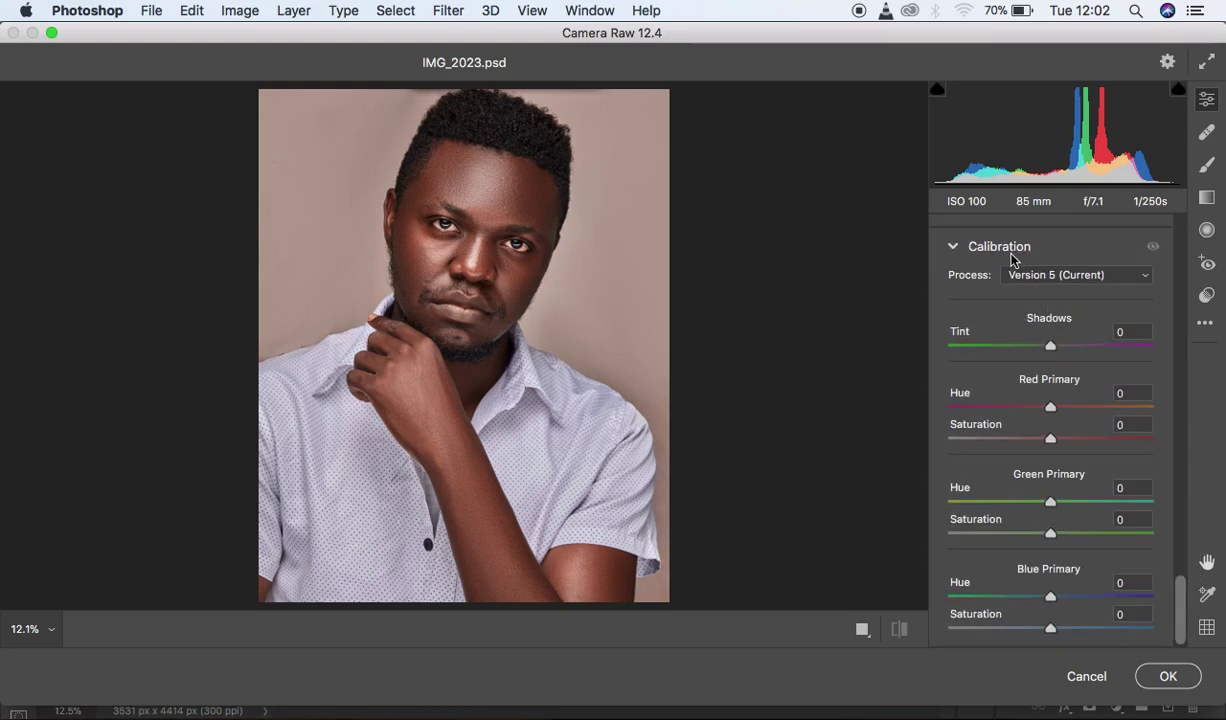
drag(1052, 443, 1040, 445)
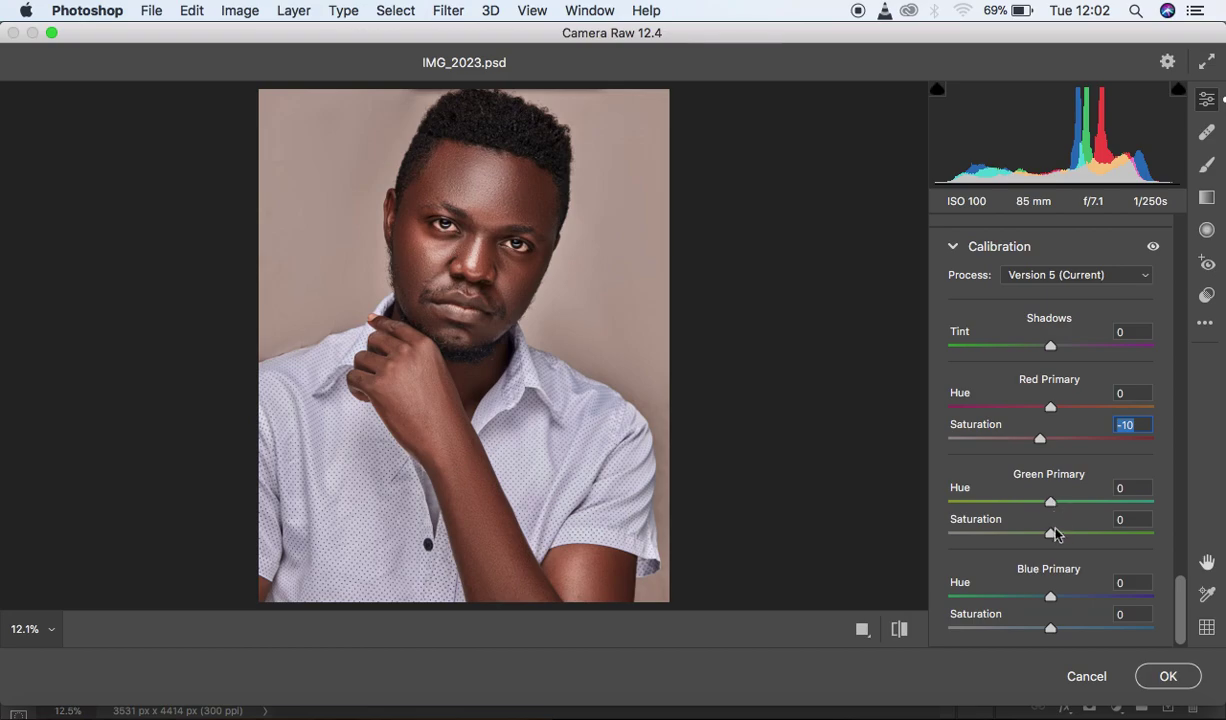
drag(1050, 537, 1039, 537)
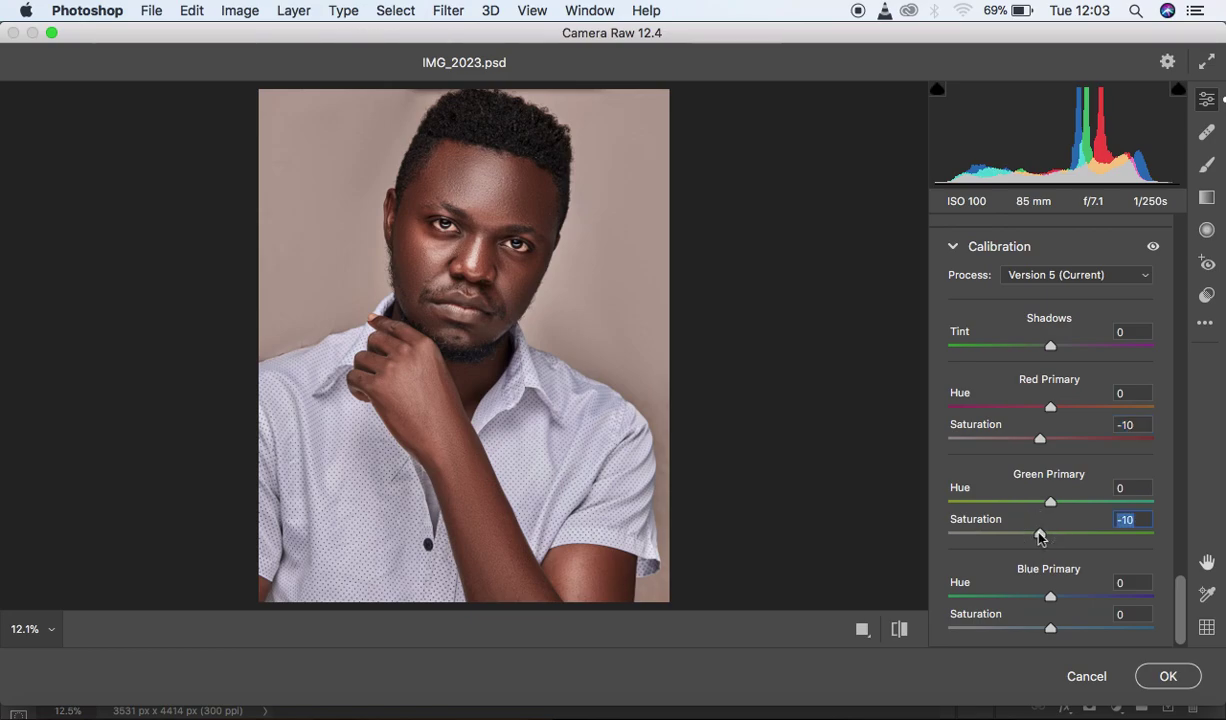
click(1050, 630)
mouse_move(1052, 637)
mouse_down()
mouse_move(1007, 627)
mouse_move(1097, 627)
mouse_move(1032, 627)
mouse_move(1081, 633)
mouse_move(1046, 634)
mouse_up()
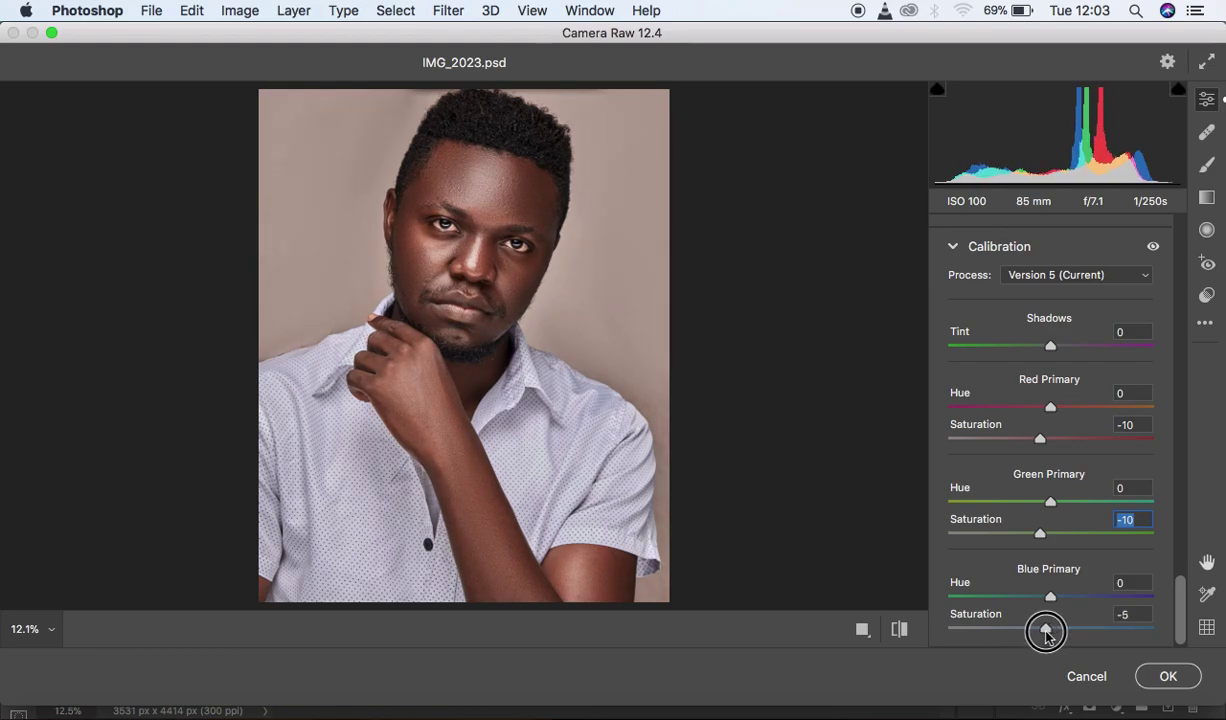
drag(1046, 634, 1049, 630)
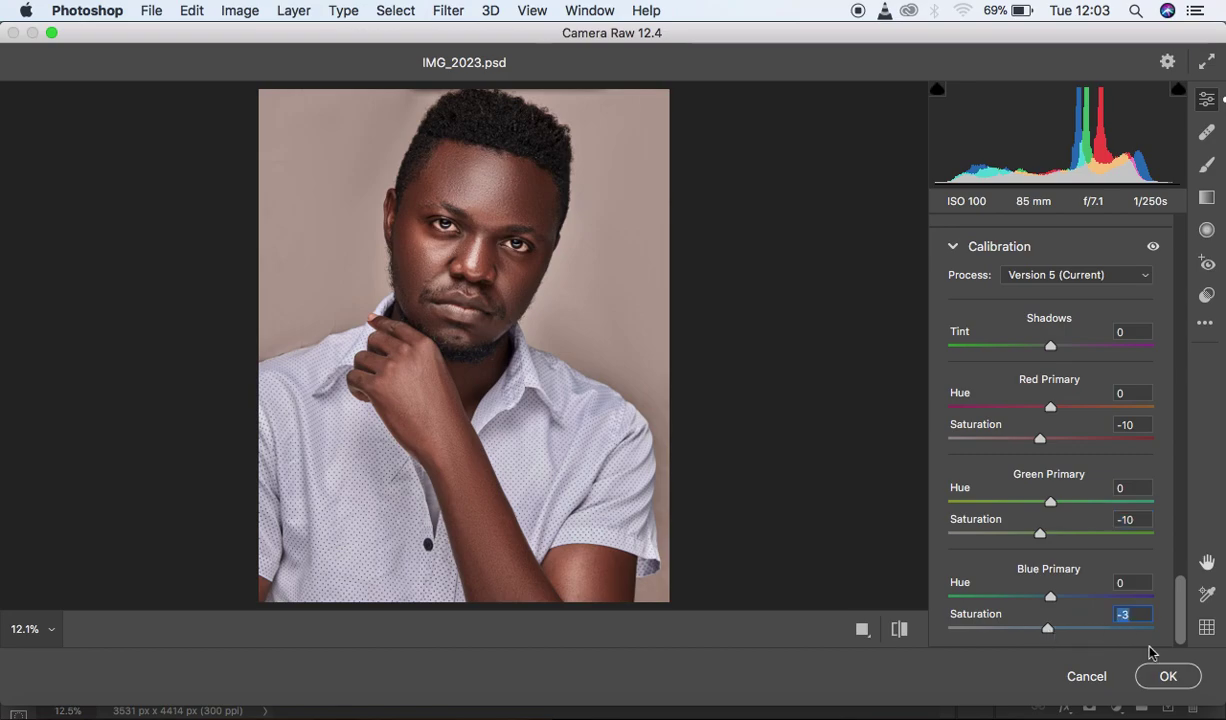
click(902, 630)
click(902, 630)
click(902, 630)
click(902, 630)
In the Color Mixer, set the Oranges luminance to -5 and the Oranges hue to +4
drag(1180, 600, 1185, 440)
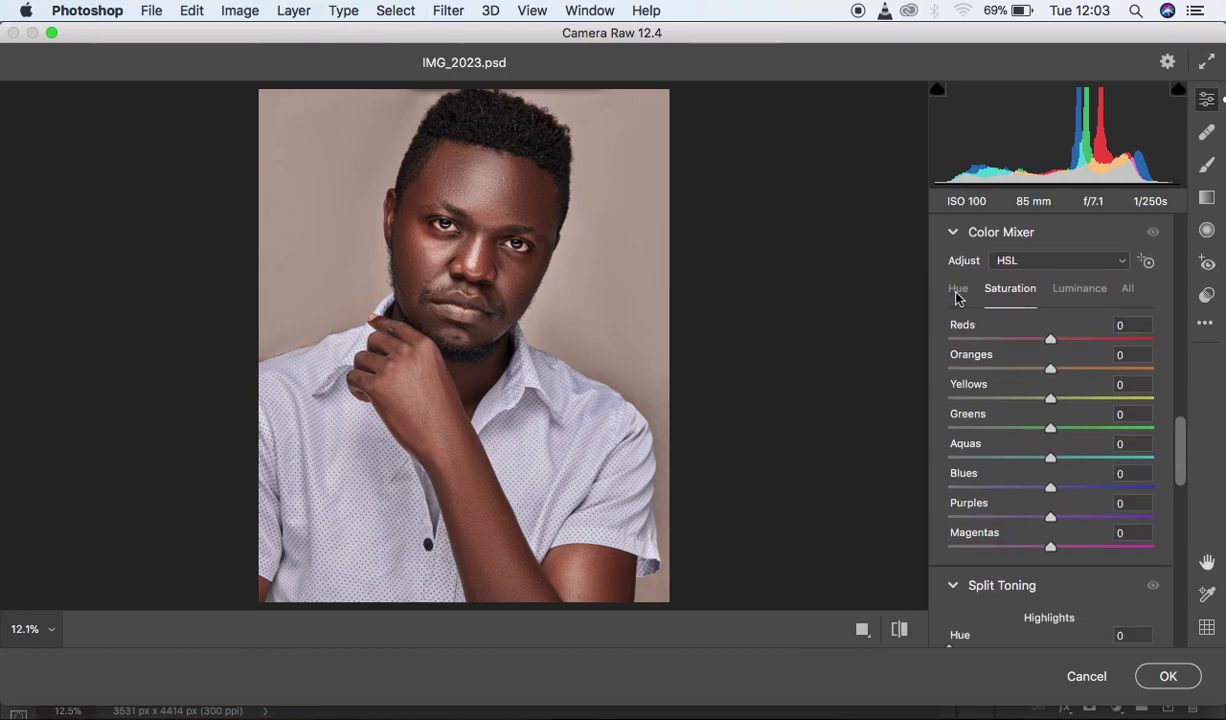
click(1066, 294)
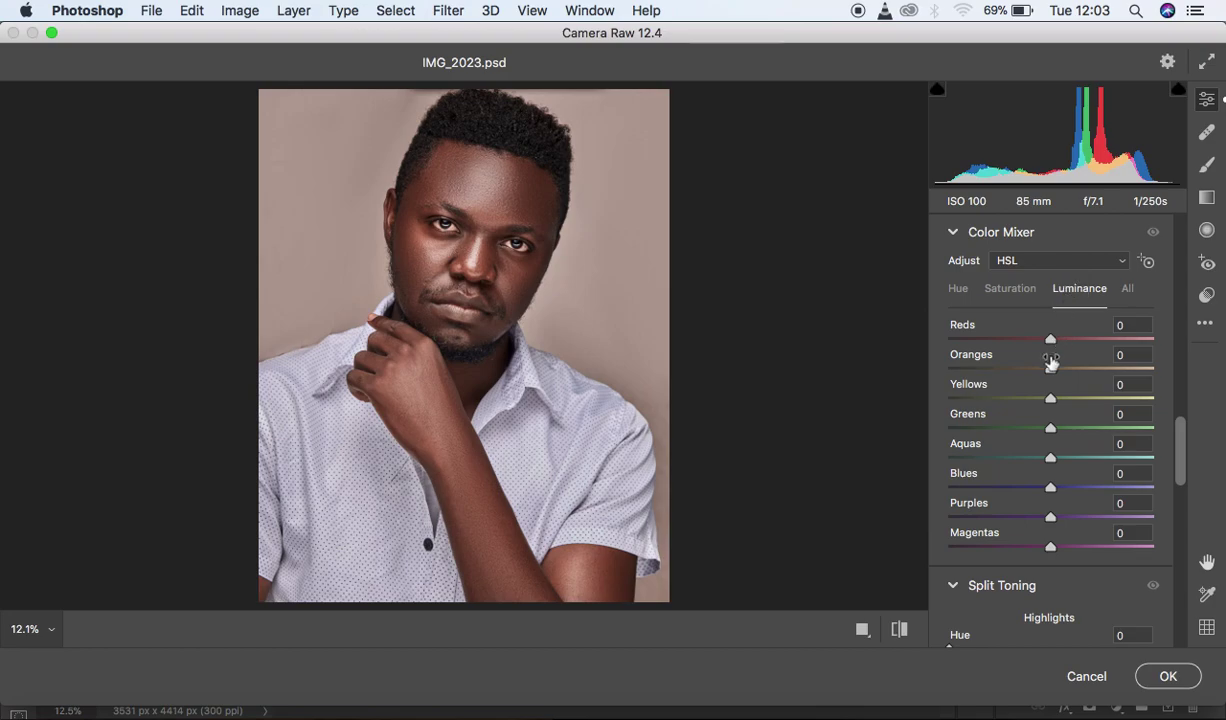
drag(1050, 371, 1047, 372)
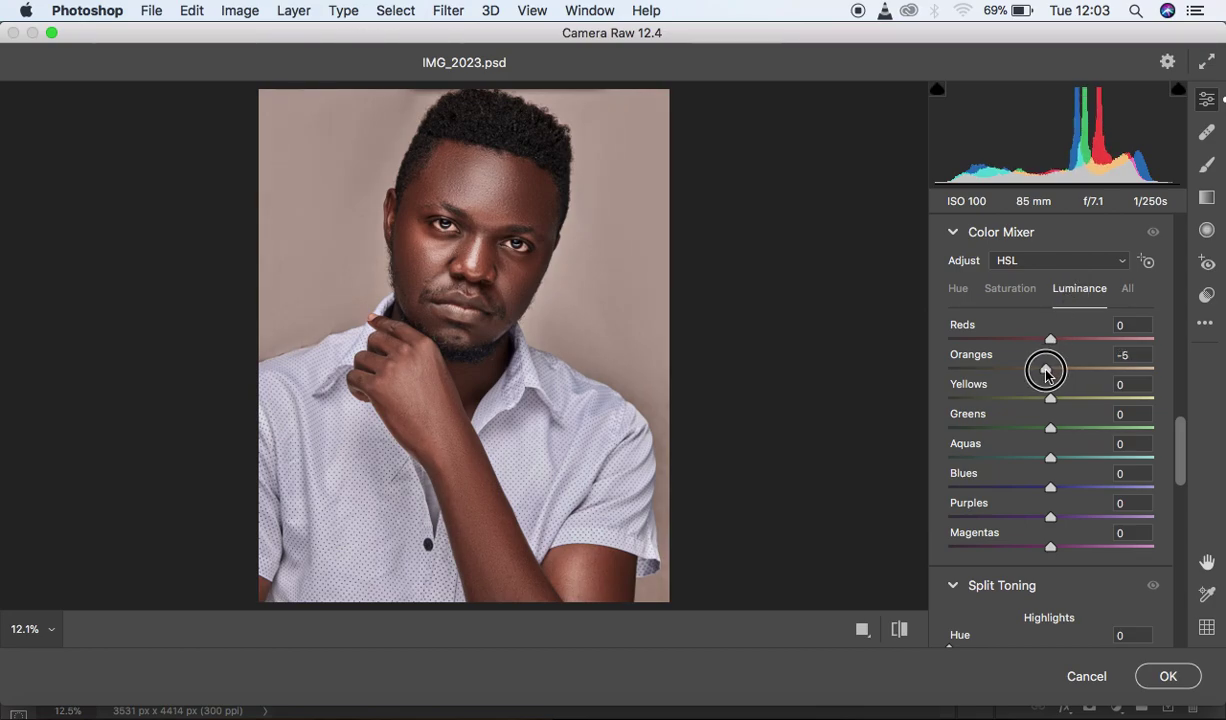
click(957, 290)
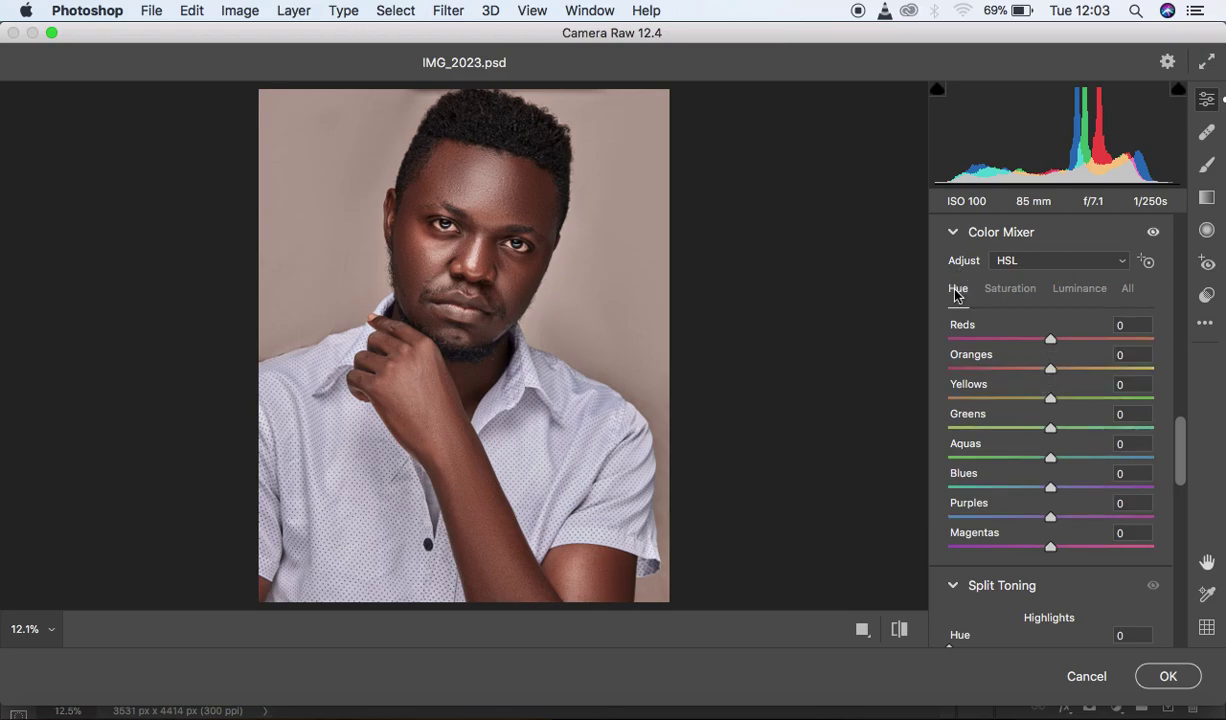
click(1050, 371)
mouse_move(1050, 371)
mouse_down()
mouse_move(1062, 372)
mouse_move(1029, 369)
mouse_move(1056, 372)
mouse_up()
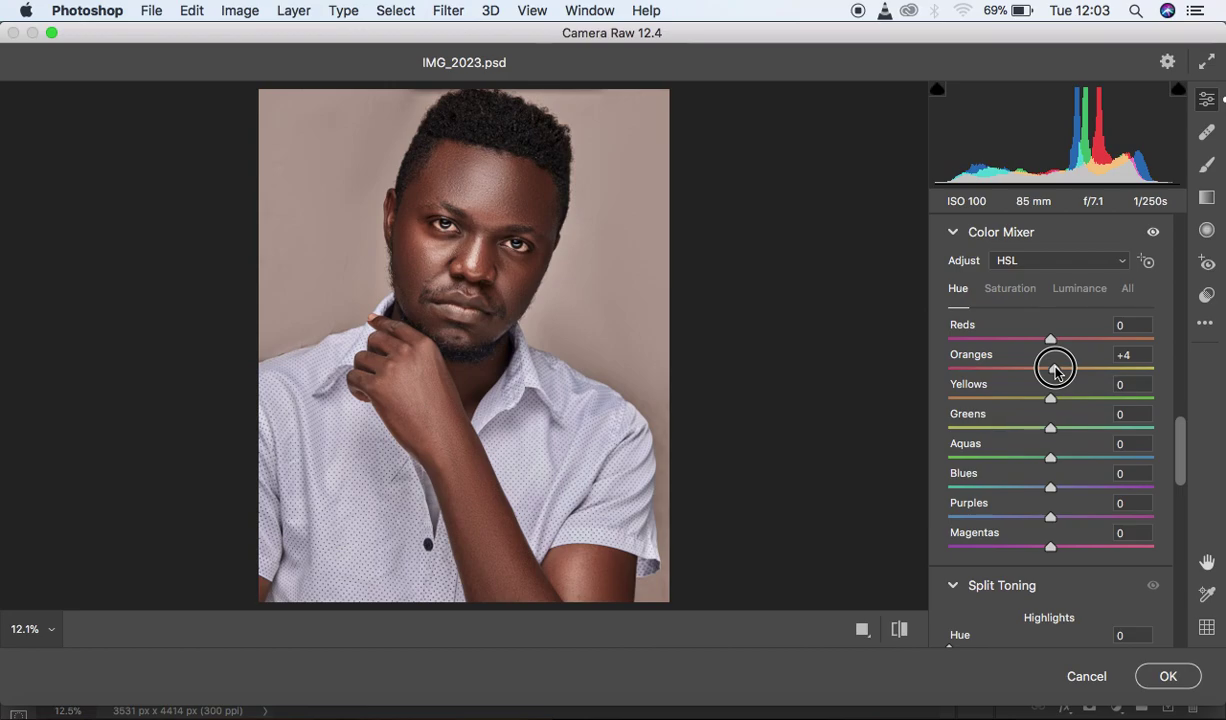
click(1056, 372)
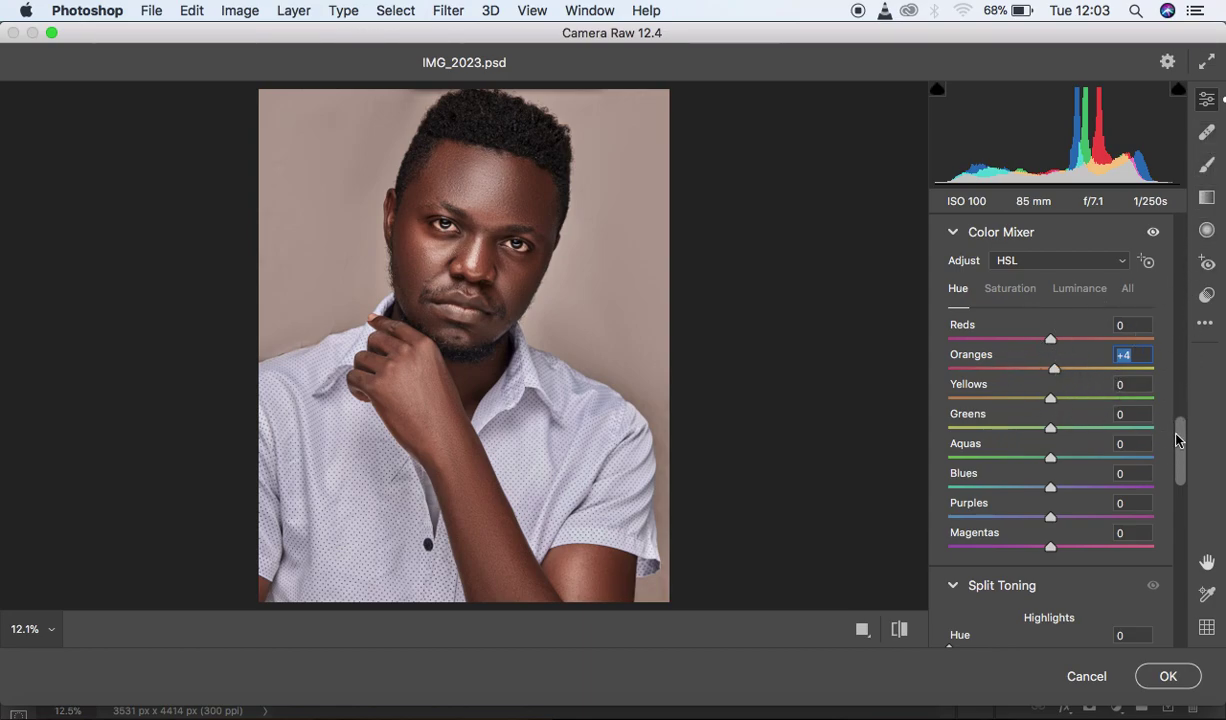
In the Basic adjustments, set Contrast to +2, Blacks to -2 and Temperature to +1
drag(1178, 437, 1182, 224)
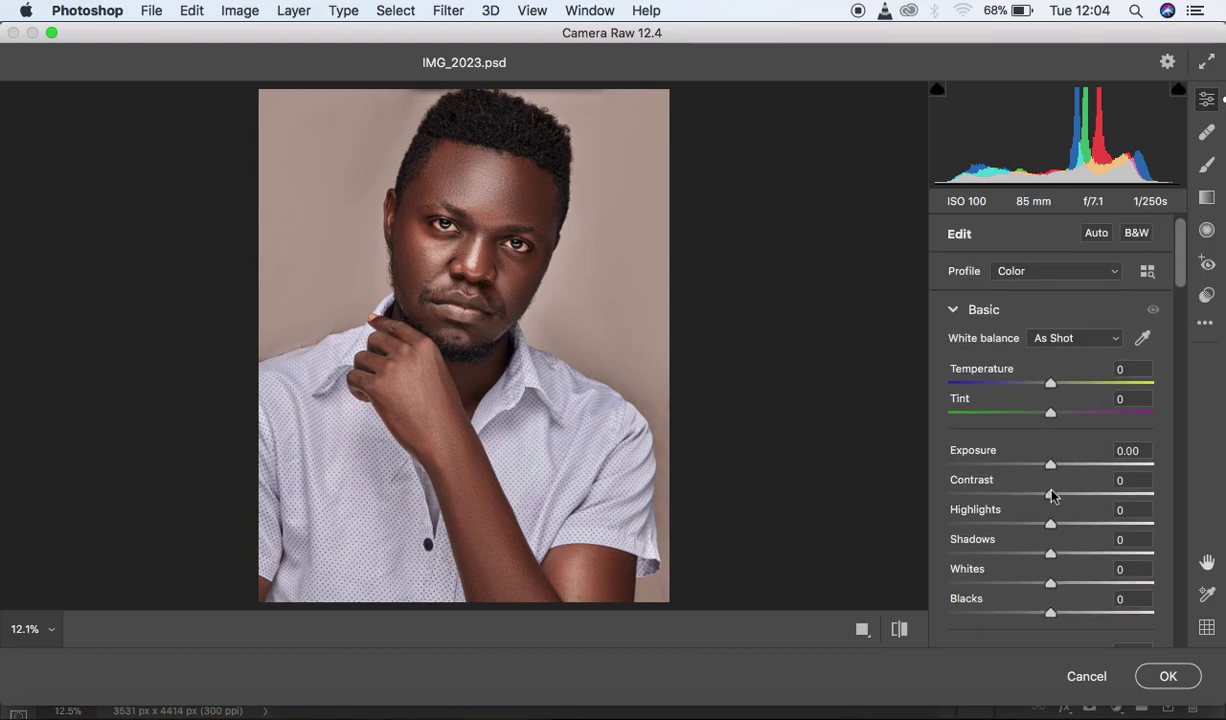
drag(1052, 495, 1055, 498)
drag(1055, 614, 1048, 613)
drag(1051, 386, 1055, 393)
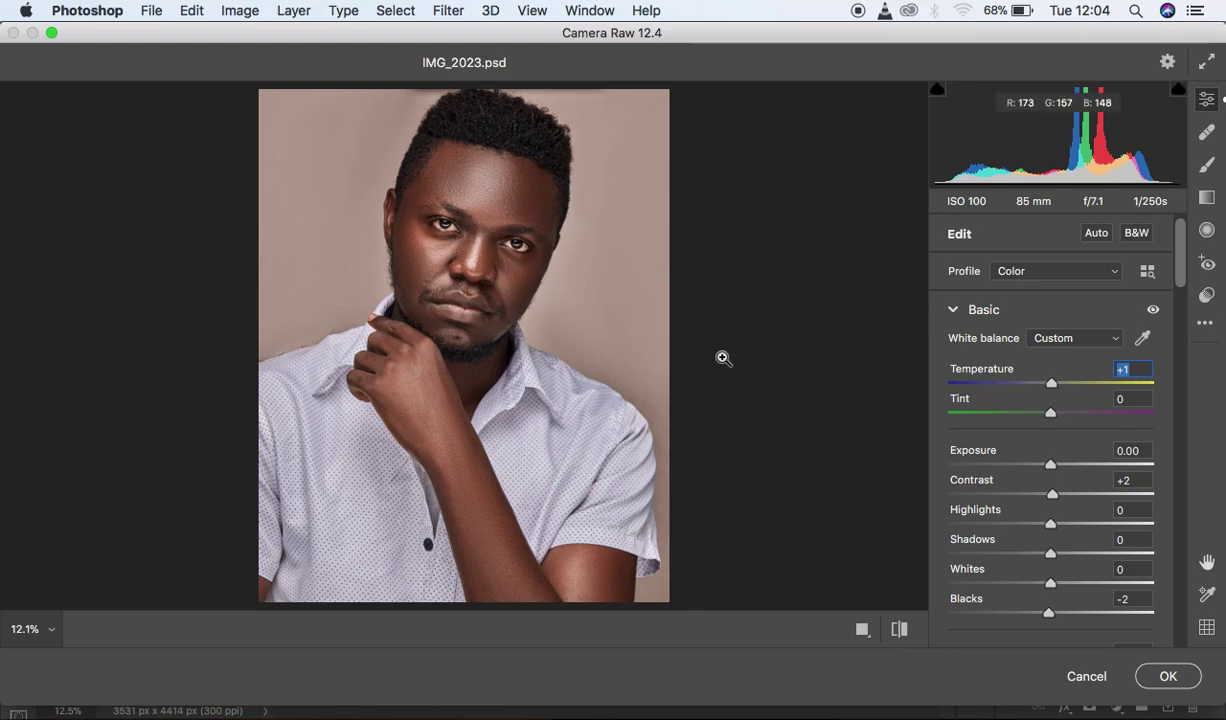
Set up an adjustment brush for the eyes with Tint shifted strongly towards magenta, Highlights +3 and Whites +4
click(1207, 166)
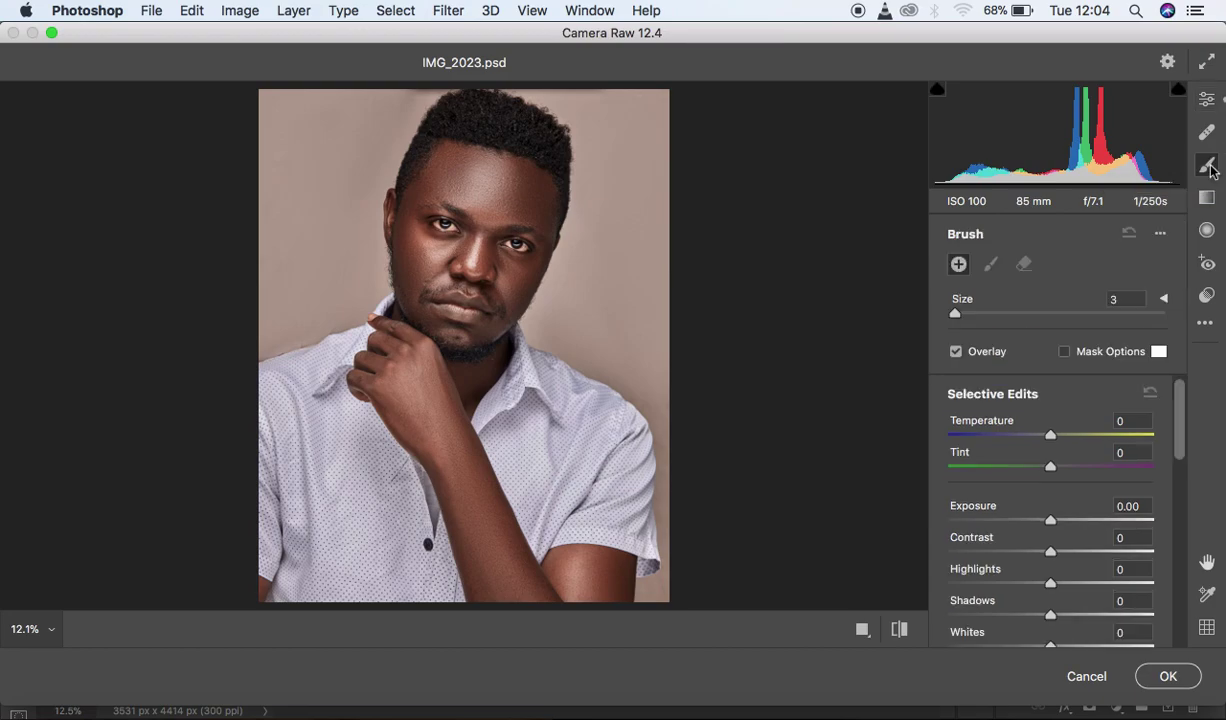
scroll(543, 330, up, 1)
scroll(543, 330, up, 2)
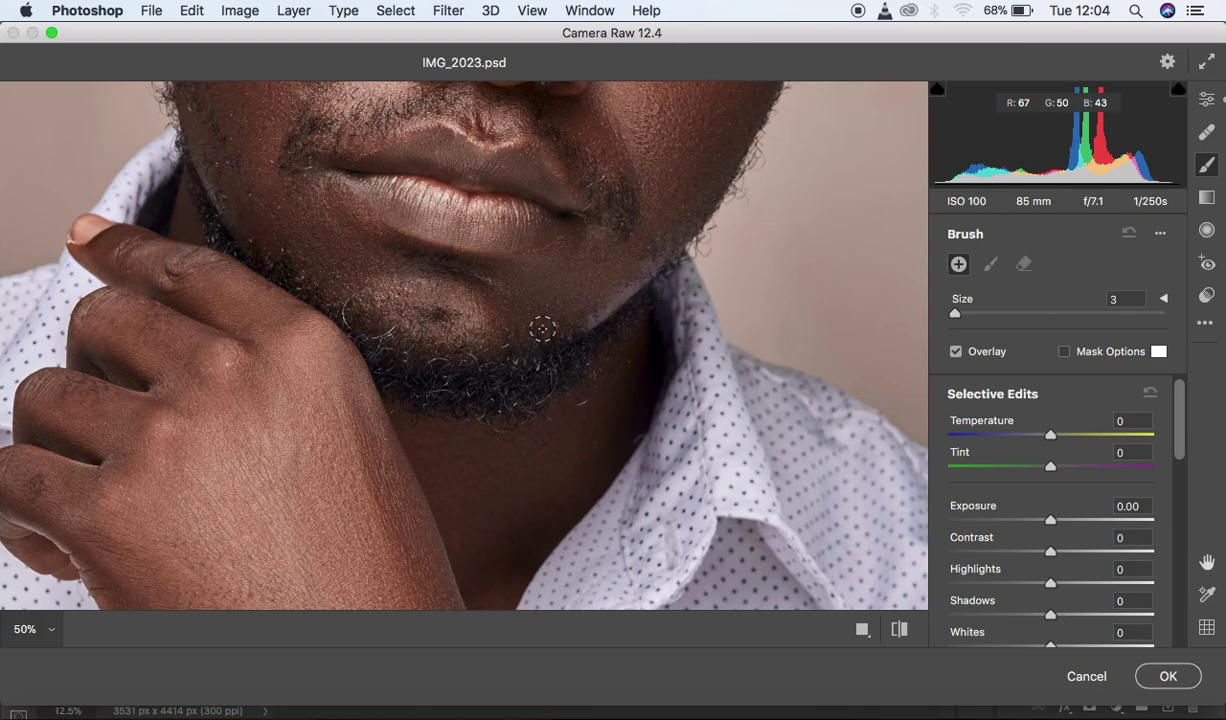
click(624, 182)
scroll(626, 188, up, 10)
drag(647, 287, 584, 449)
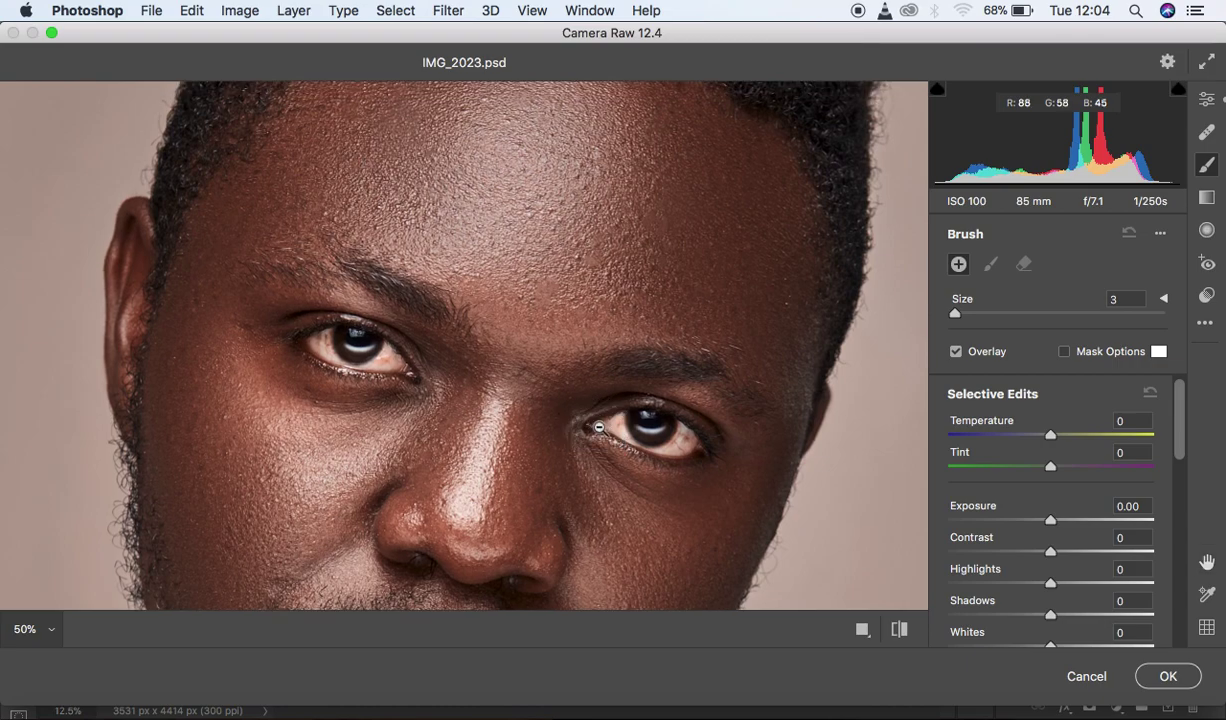
key(super+alt+0)
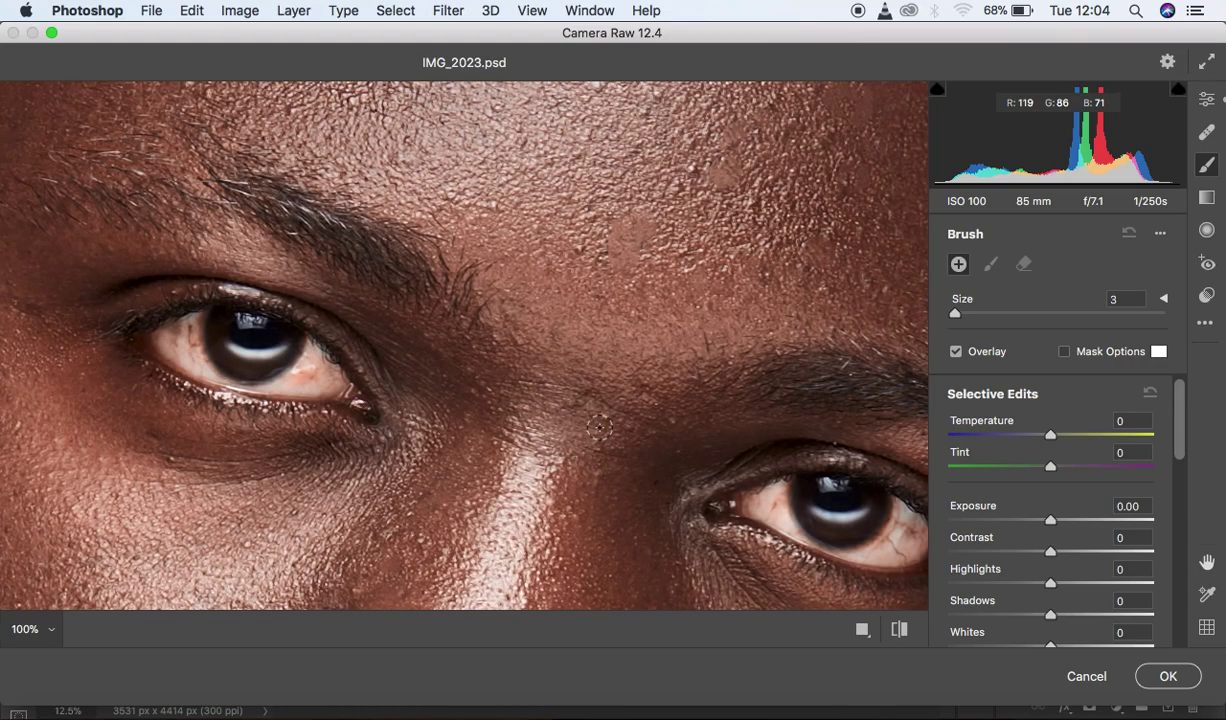
scroll(711, 383, down, 5)
scroll(711, 383, right, 4)
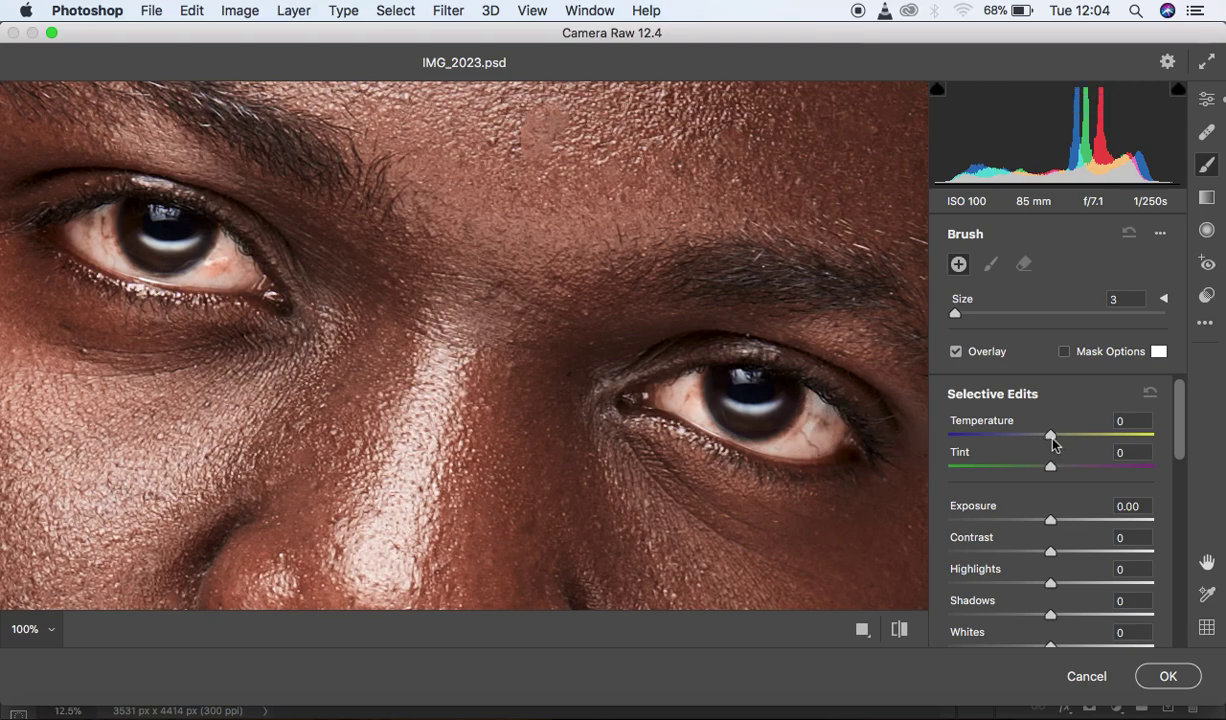
drag(1052, 440, 1114, 467)
drag(1183, 430, 1182, 460)
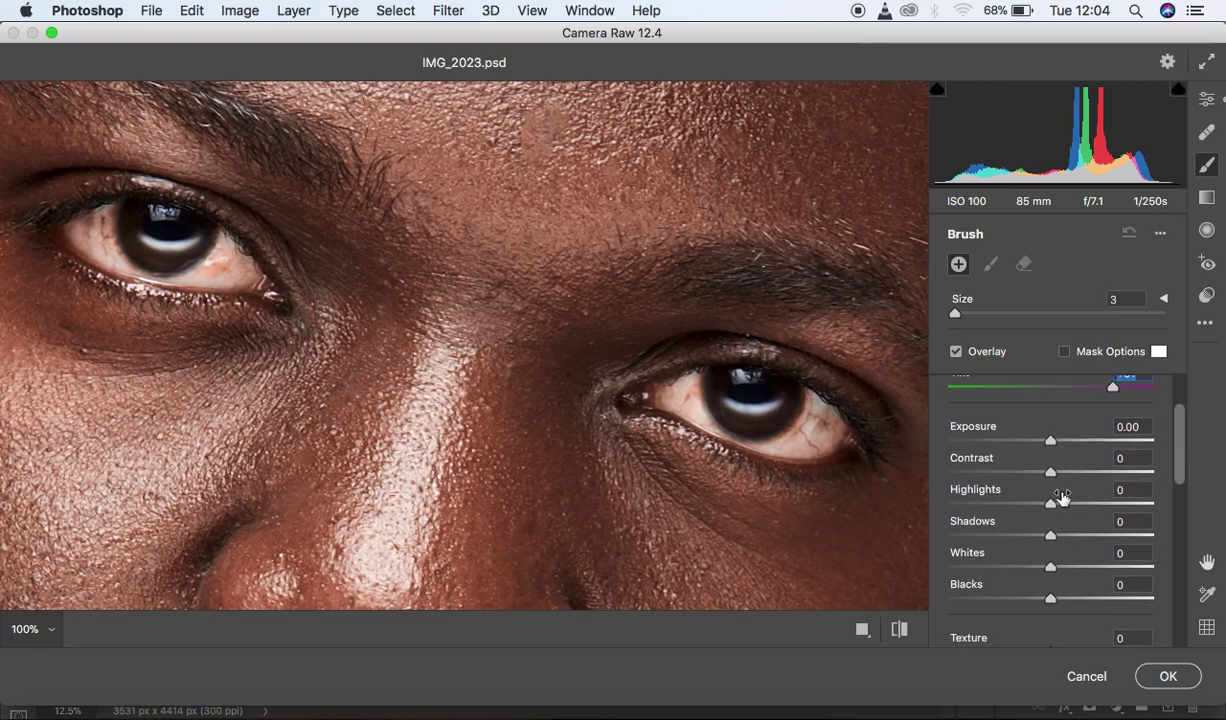
drag(1051, 504, 1054, 505)
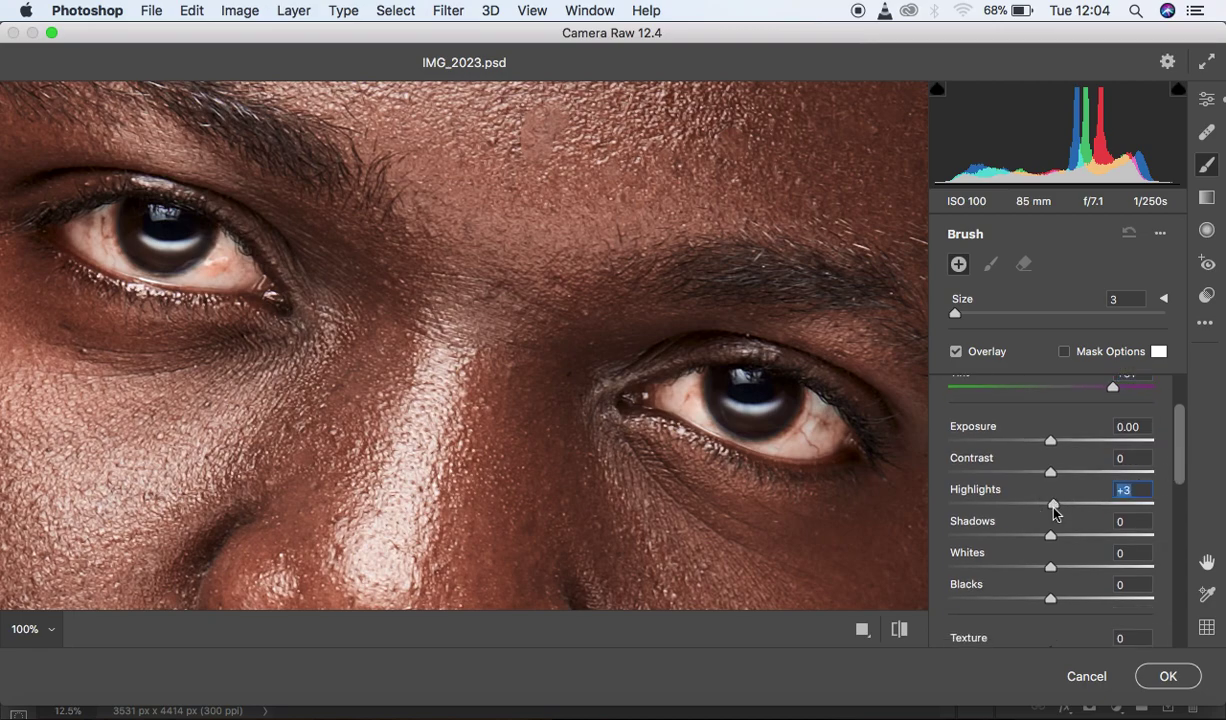
drag(1051, 568, 1057, 571)
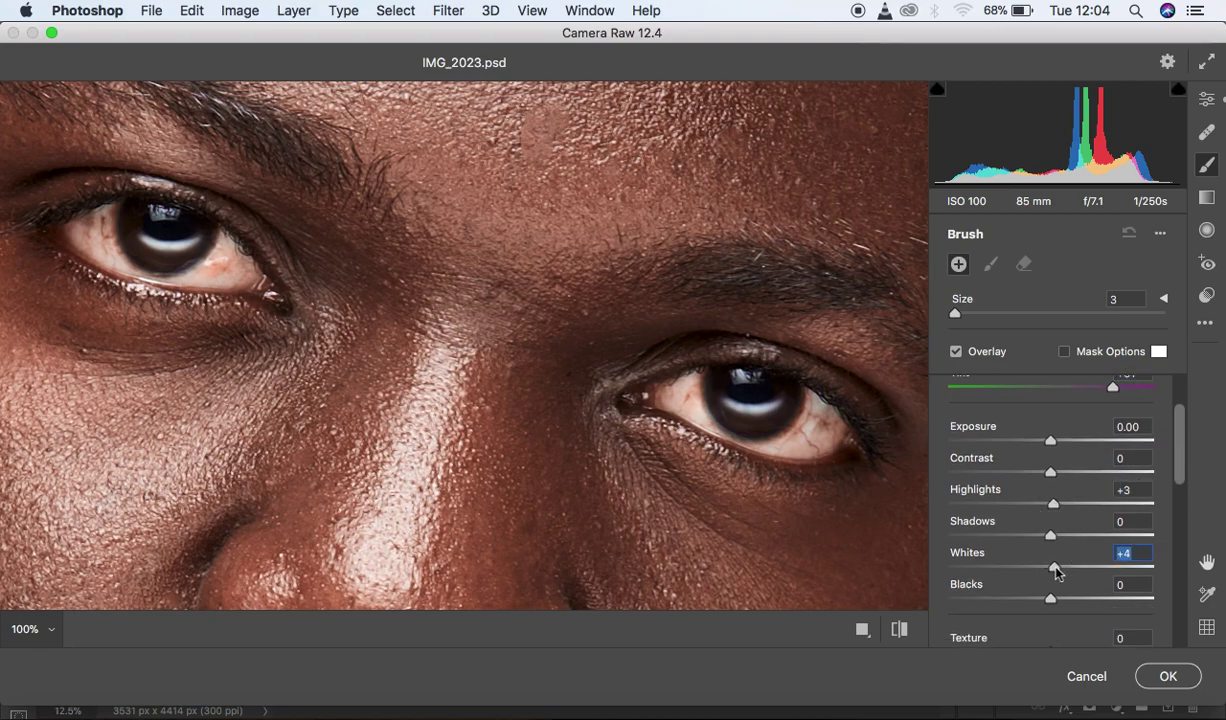
Set the brush saturation to -65 and paint over the whites of both eyes
mouse_move(1174, 470)
mouse_down()
mouse_move(1179, 457)
mouse_move(1179, 530)
mouse_up()
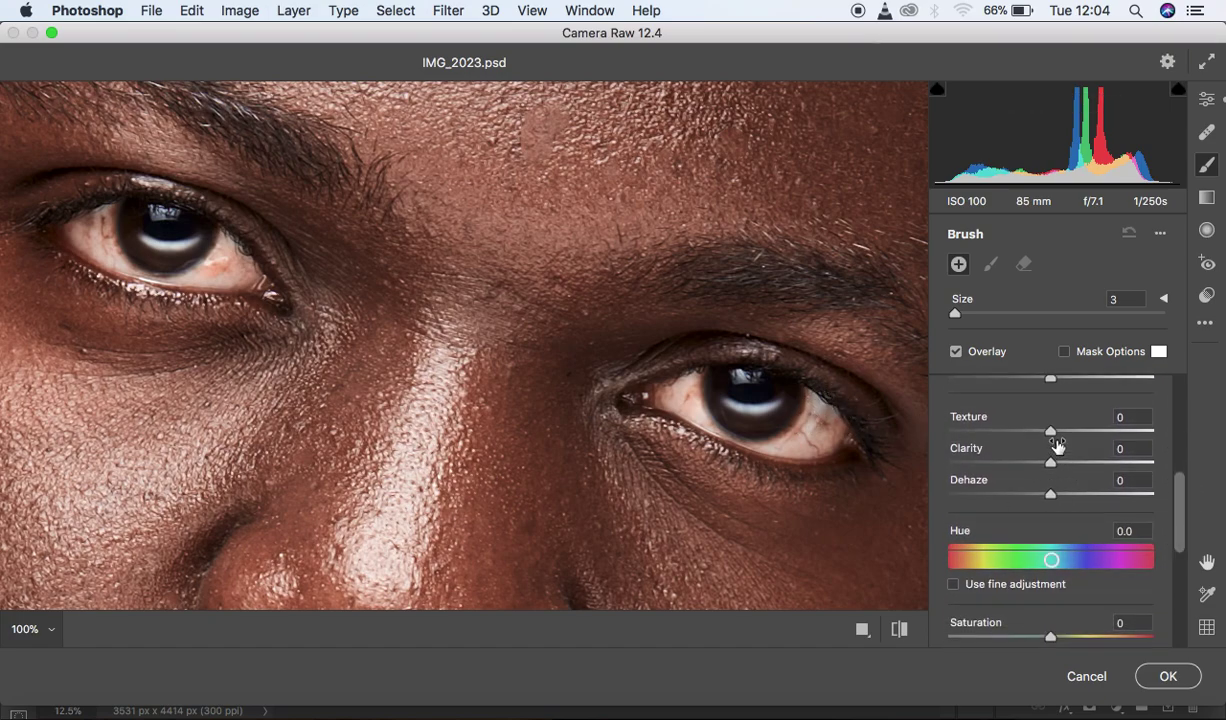
scroll(1160, 545, down, 2)
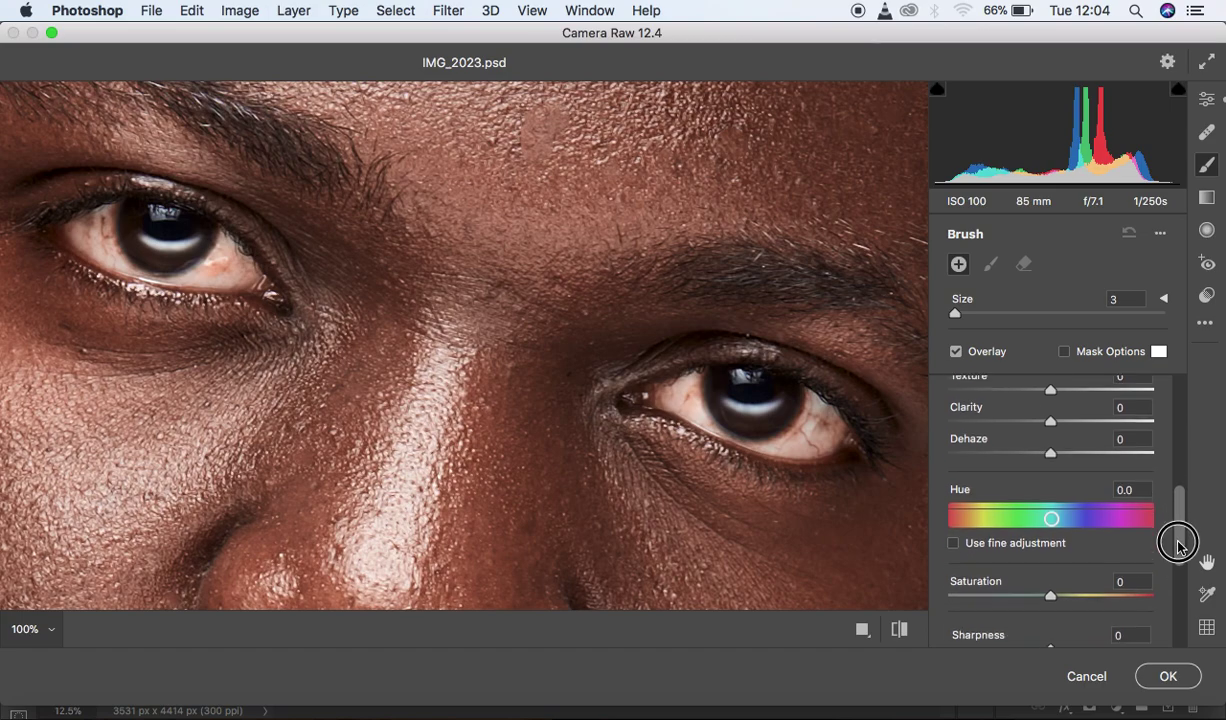
drag(1045, 561, 985, 563)
mouse_move(764, 411)
mouse_down()
mouse_move(785, 390)
mouse_move(818, 420)
mouse_move(802, 427)
mouse_move(821, 411)
mouse_move(794, 441)
mouse_move(816, 411)
mouse_move(799, 435)
mouse_move(726, 427)
mouse_move(692, 375)
mouse_move(668, 389)
mouse_move(822, 398)
mouse_up()
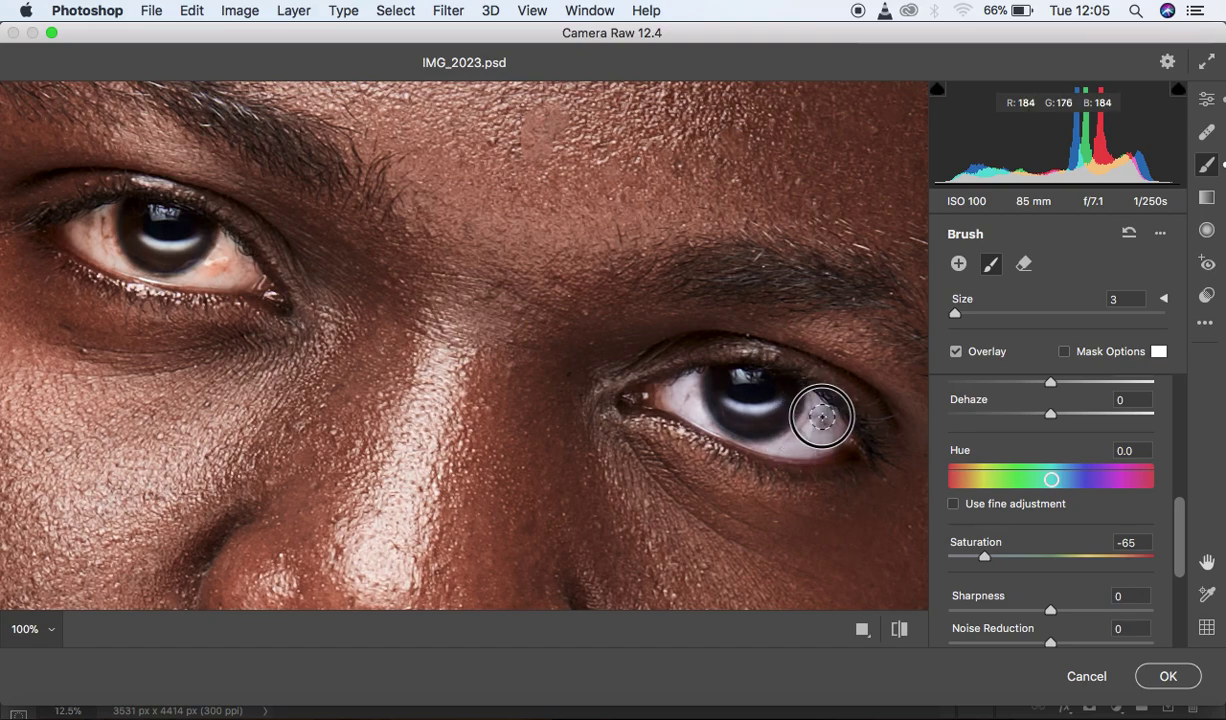
mouse_move(104, 212)
mouse_down()
mouse_move(99, 238)
mouse_move(99, 216)
mouse_move(150, 271)
mouse_move(192, 265)
mouse_move(224, 241)
mouse_move(192, 268)
mouse_move(221, 246)
mouse_move(246, 260)
mouse_move(205, 255)
mouse_move(159, 230)
mouse_move(158, 215)
mouse_move(105, 238)
mouse_move(82, 227)
mouse_move(104, 245)
mouse_up()
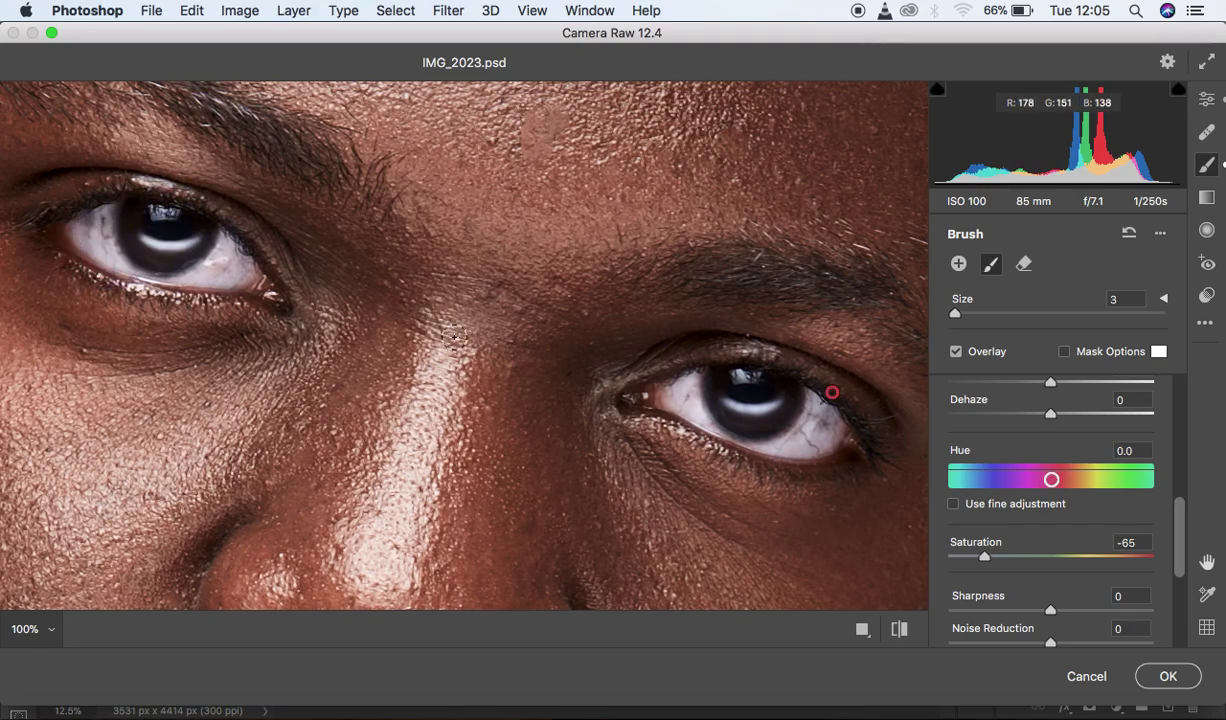
mouse_move(781, 426)
mouse_down()
mouse_move(740, 405)
mouse_move(762, 405)
mouse_move(751, 381)
mouse_move(692, 381)
mouse_move(717, 422)
mouse_move(776, 437)
mouse_move(820, 420)
mouse_up()
Review the whole portrait and apply the Camera Raw adjustments to the duplicated layer
key(super+minus)
key(super+minus)
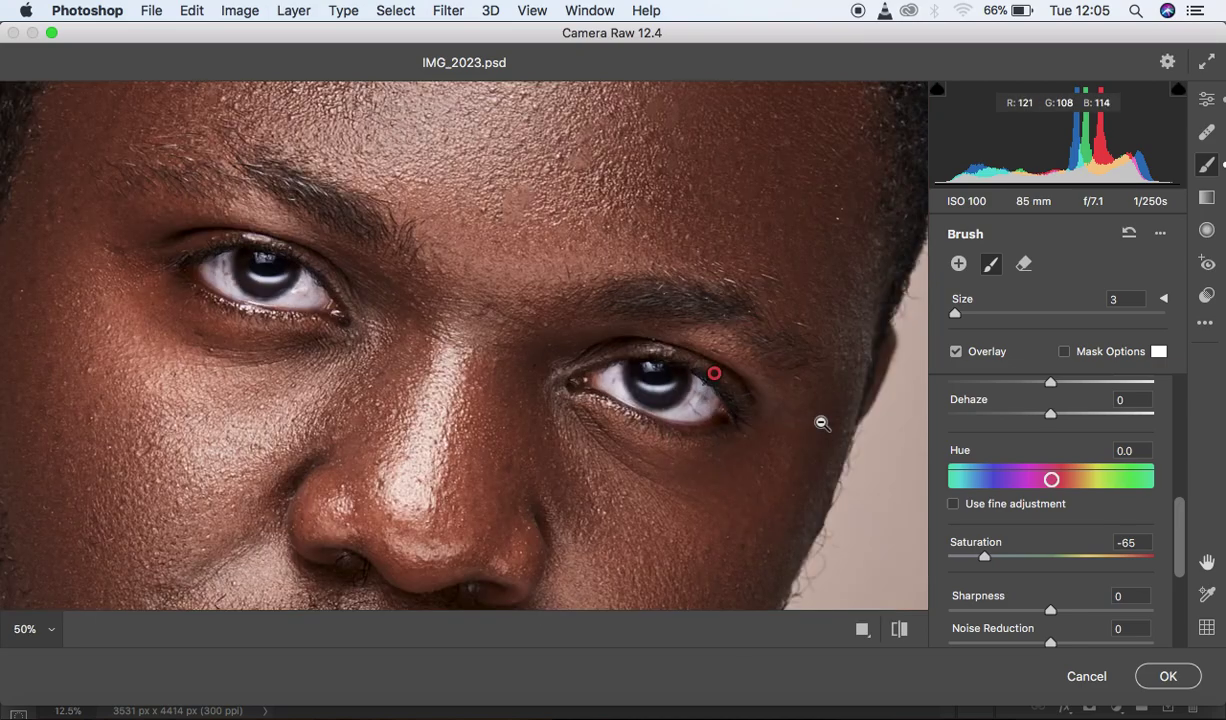
key(super+minus)
key(super+minus)
key(super+minus)
key(super+equal)
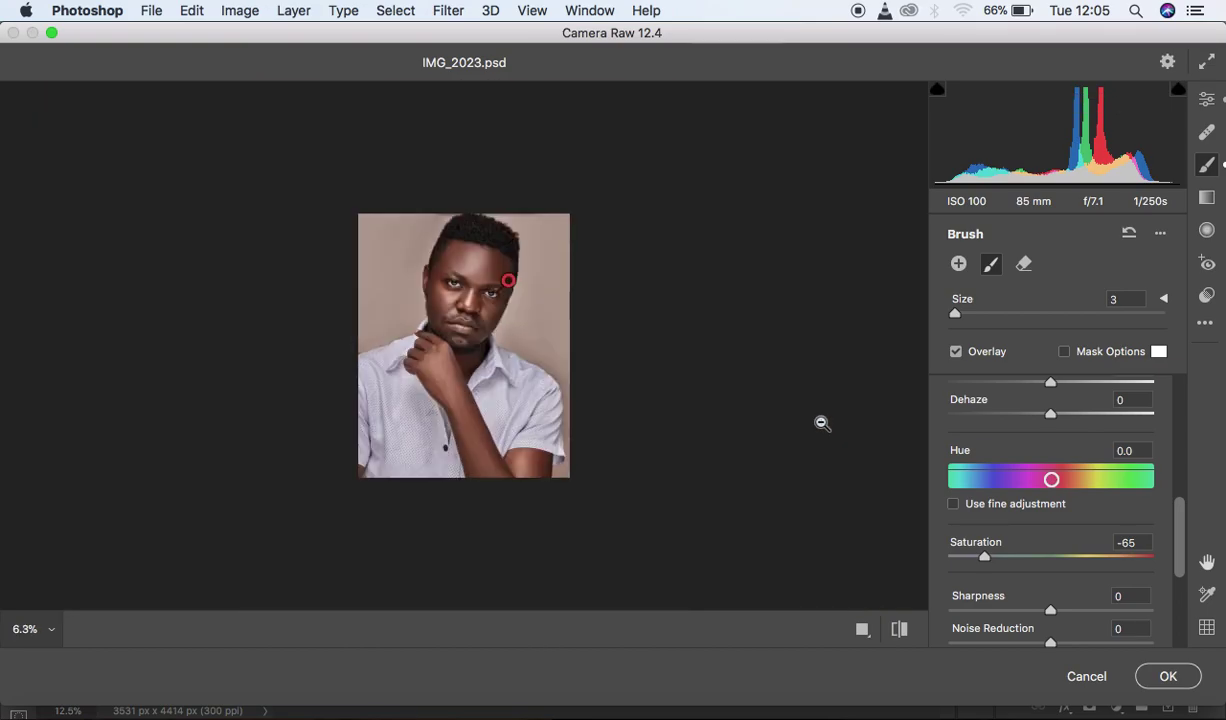
click(1168, 677)
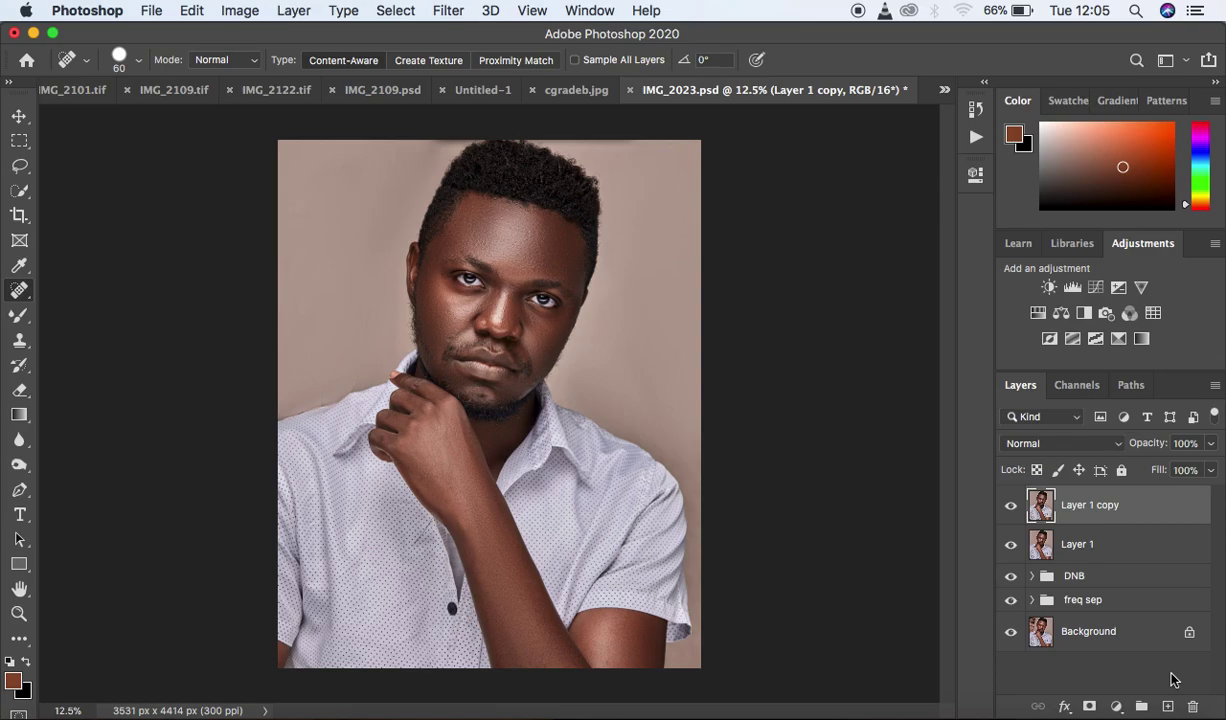
Add a Selective Color adjustment layer and, for the Blacks, set Black to +4% and Yellow to -7%
click(1116, 705)
click(1122, 668)
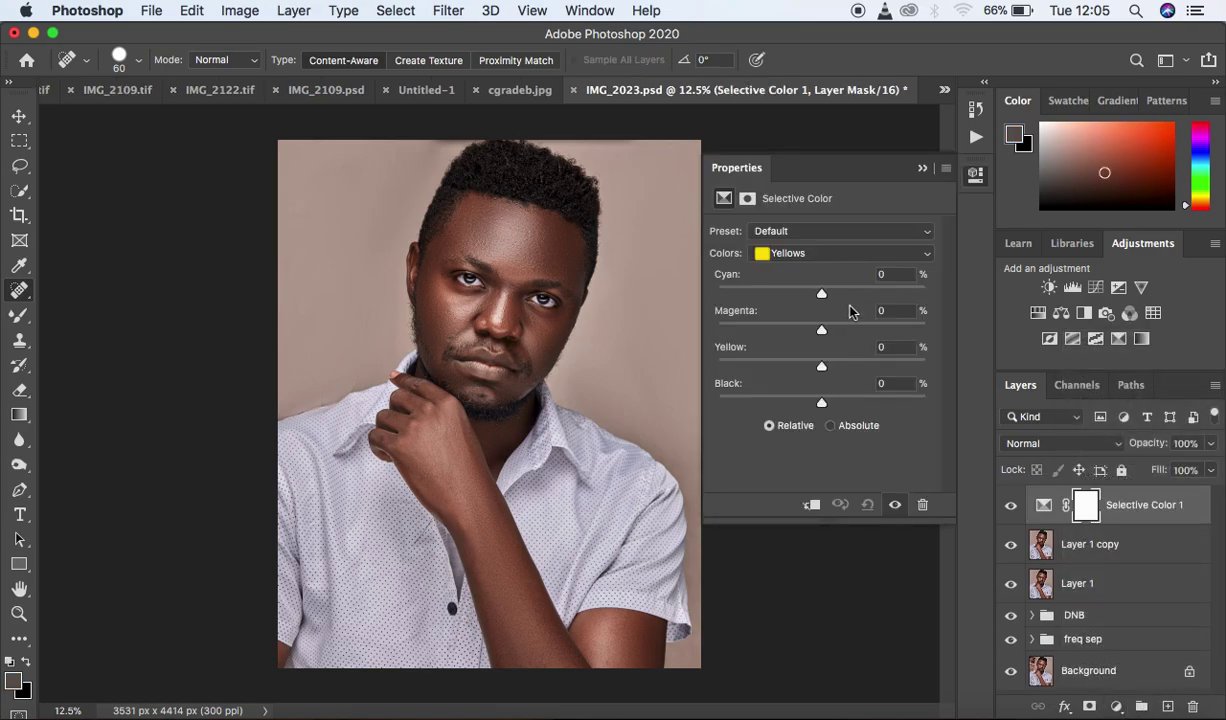
click(795, 253)
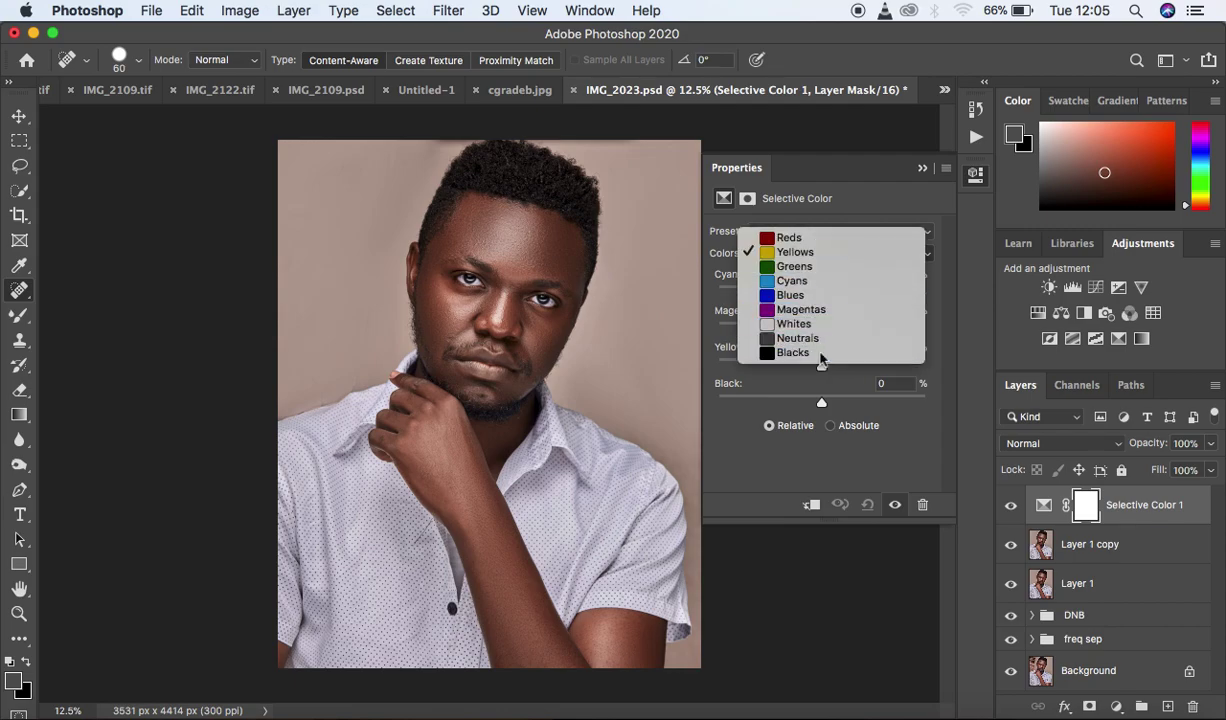
click(821, 353)
drag(824, 404, 815, 369)
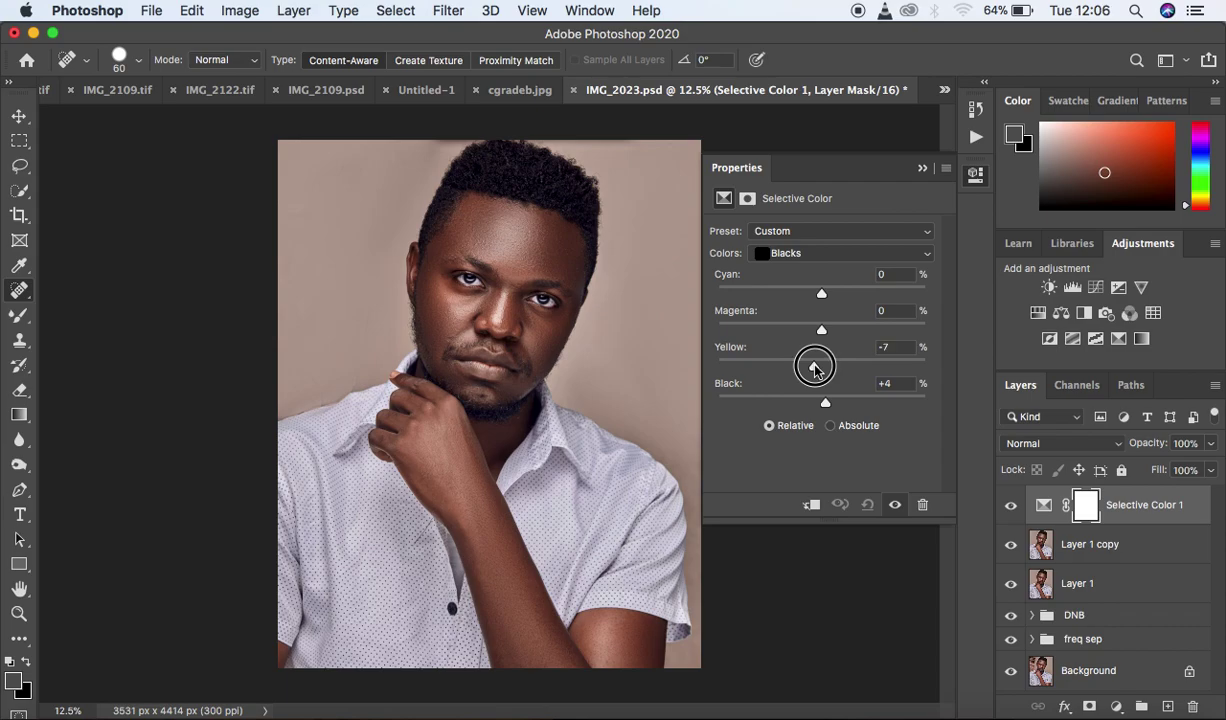
drag(815, 369, 815, 369)
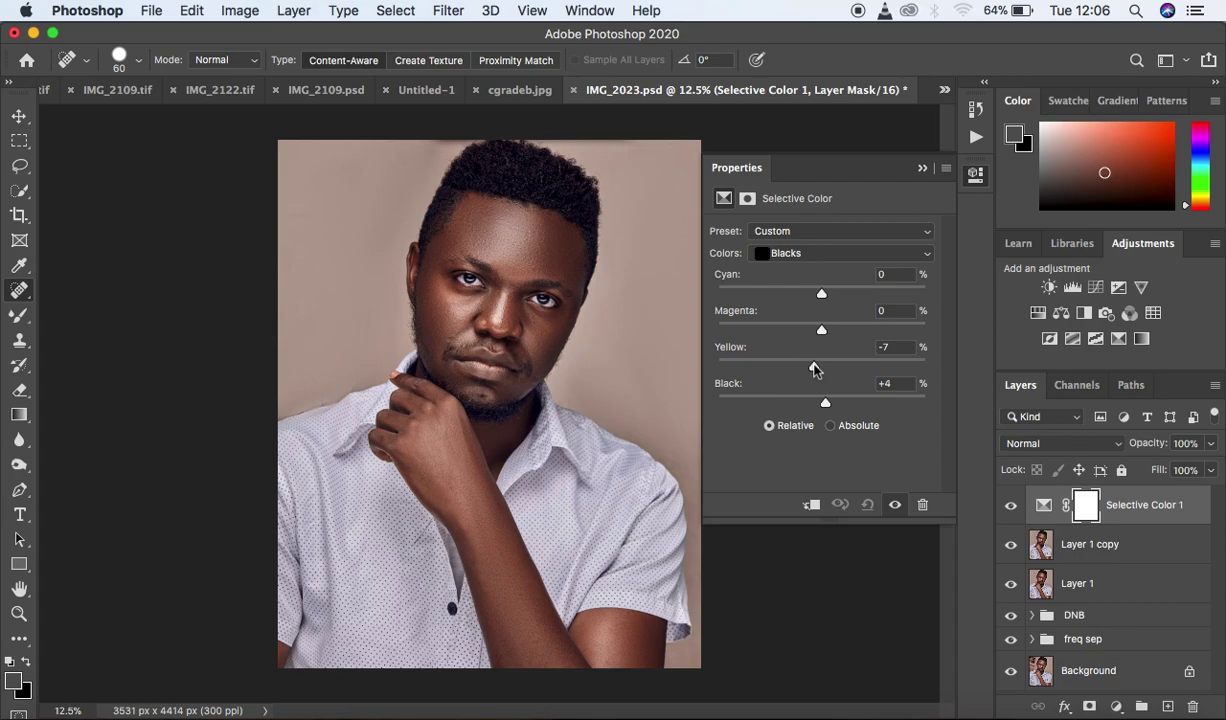
Collapse the adjustment properties and compare the portrait with and without the Selective Color adjustment
click(922, 169)
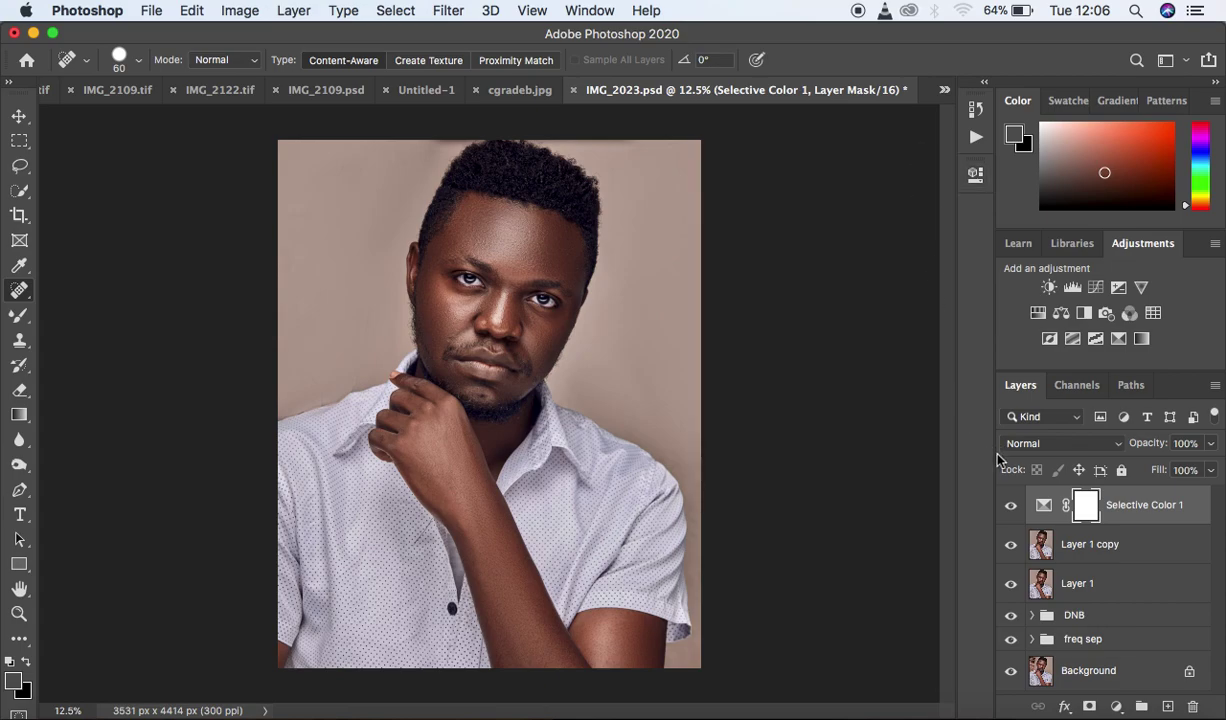
click(1011, 505)
click(1011, 506)
click(1011, 506)
click(1011, 506)
click(1011, 506)
Compare the finished retouch with the original image by repeatedly isolating the Background layer and restoring all layers
click(1011, 675)
click(1011, 675)
alt+click(1011, 675)
alt+click(1011, 675)
alt+click(1011, 675)
alt+click(1011, 675)
alt+click(1011, 675)
alt+click(1011, 675)
alt+click(1011, 675)
alt+click(1011, 675)
alt+click(1011, 675)
alt+click(1011, 675)
alt+click(1011, 675)
alt+click(1011, 675)
alt+click(1011, 675)
alt+click(1011, 675)
alt+click(1011, 675)
alt+click(1011, 675)
alt+click(1011, 675)
alt+click(1011, 675)
Set up a JPG export of the portrait at 100% quality with Bicubic Sharper resampling and the color profile embedded
click(150, 12)
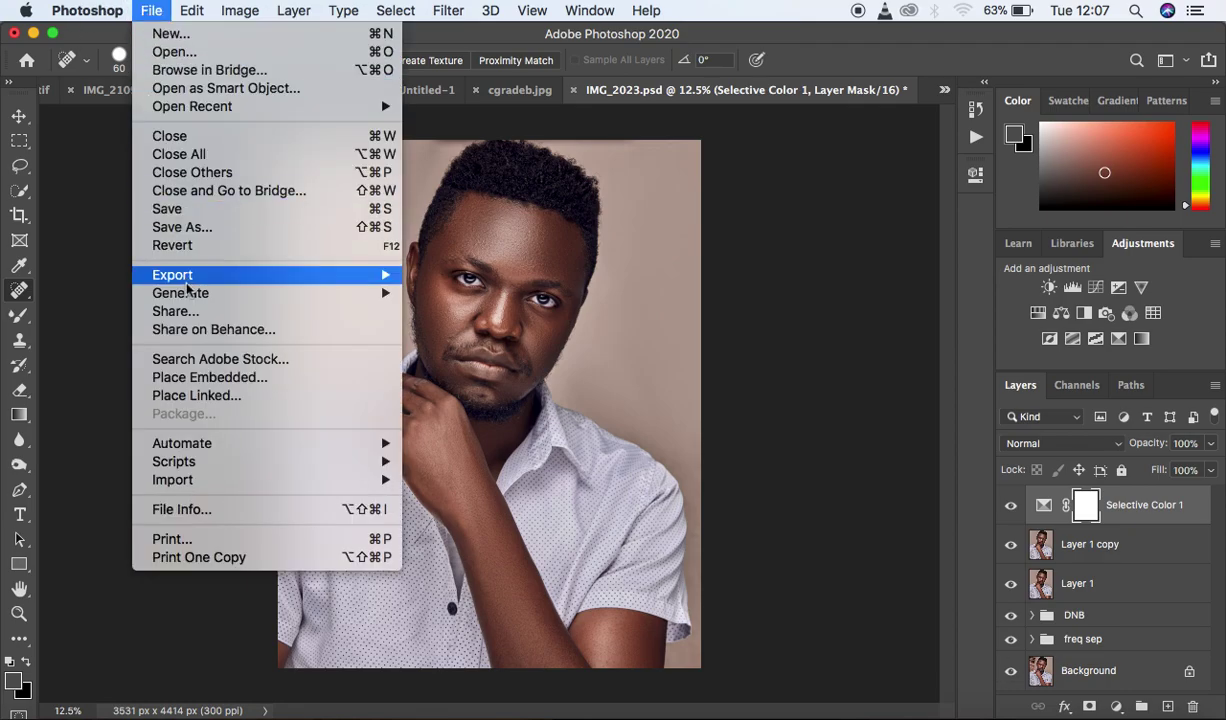
mouse_move(215, 275)
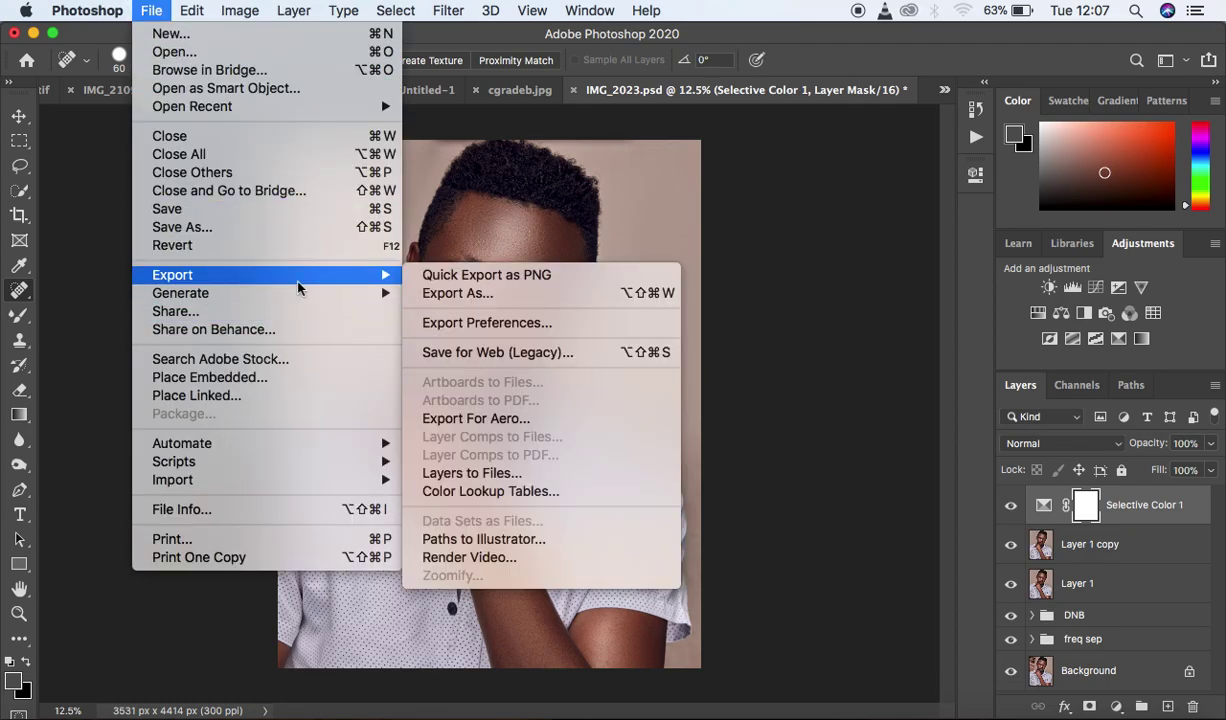
click(486, 300)
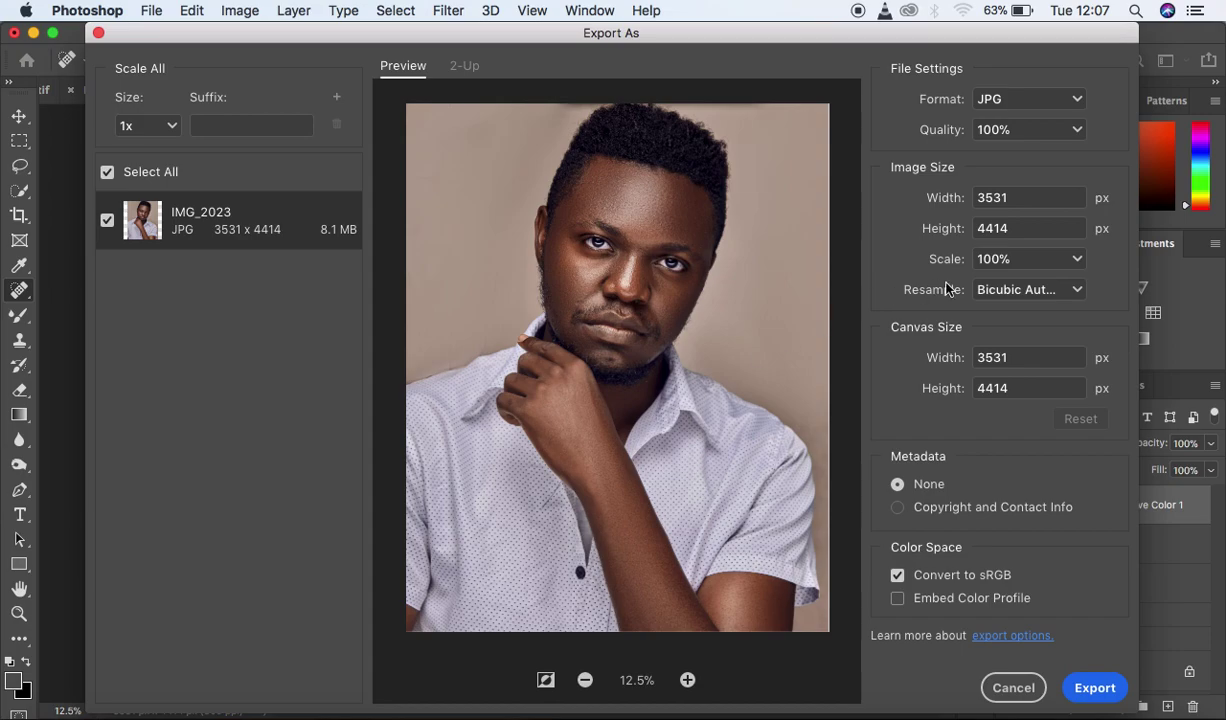
click(1010, 300)
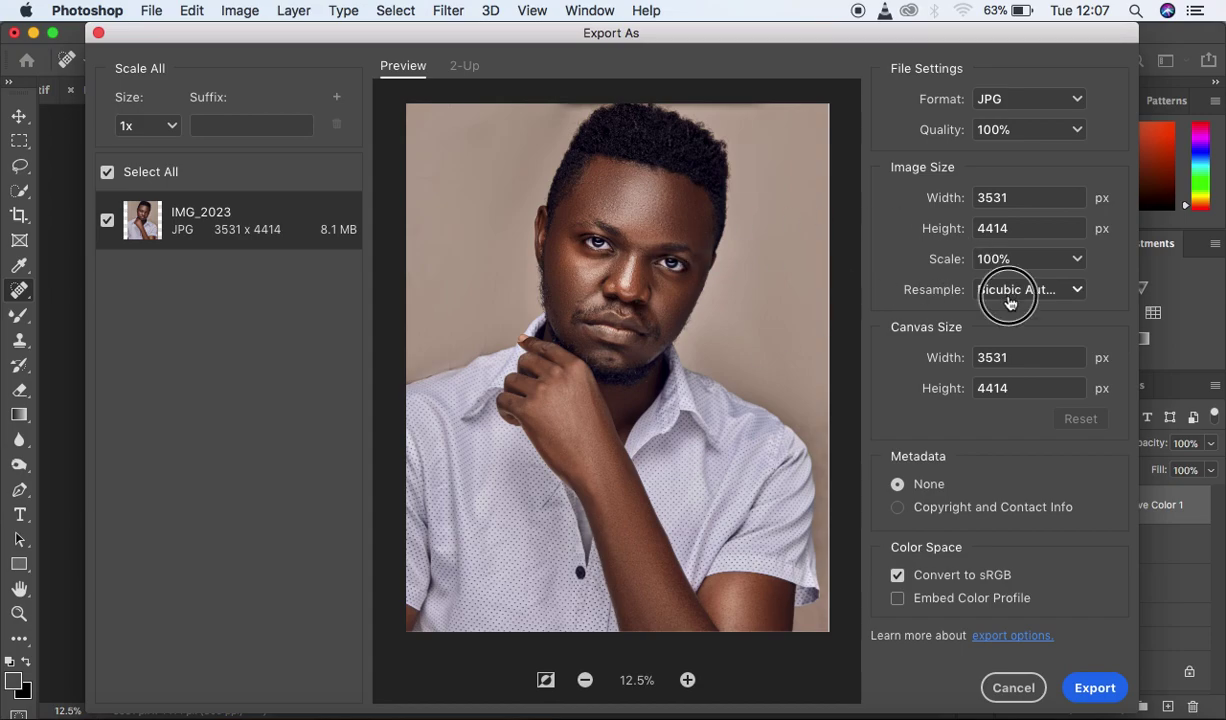
click(1018, 99)
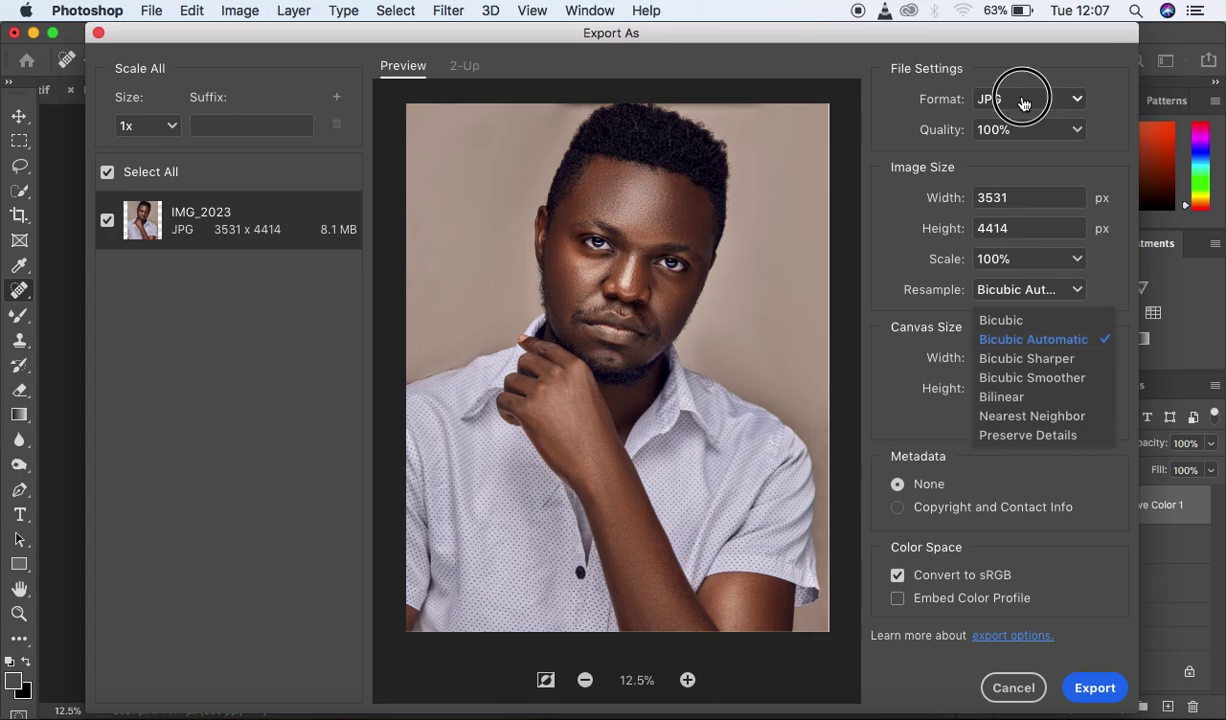
click(1023, 152)
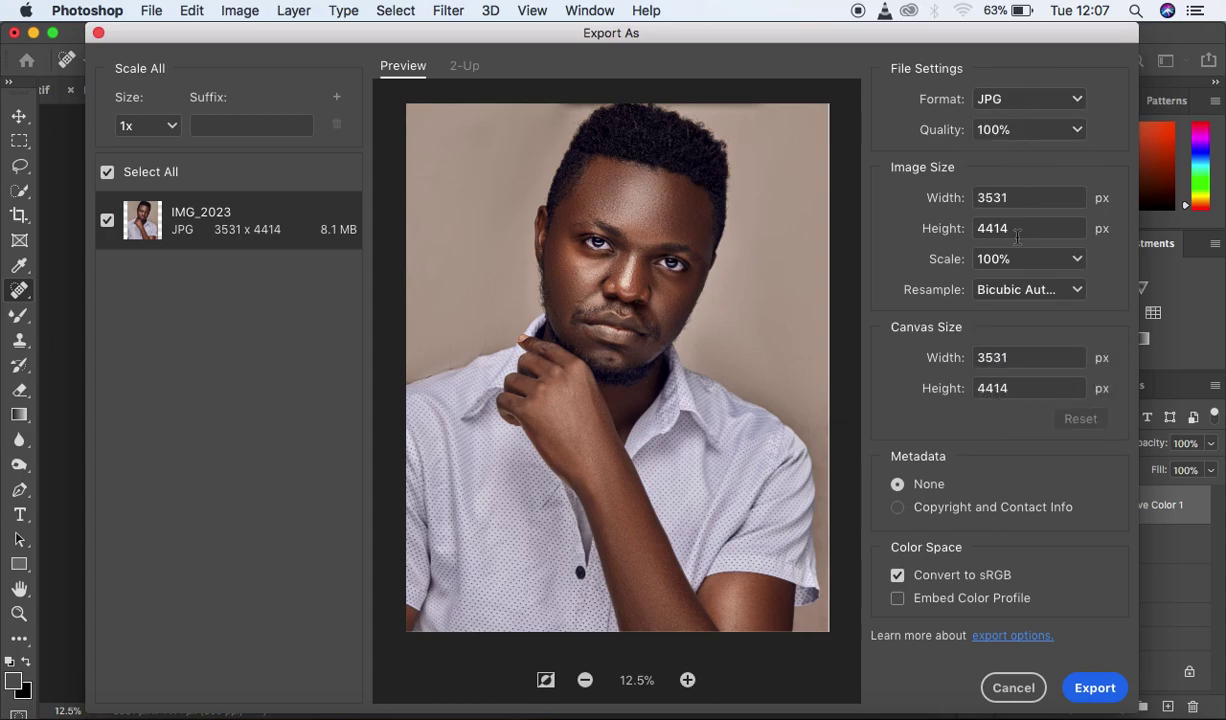
click(1018, 303)
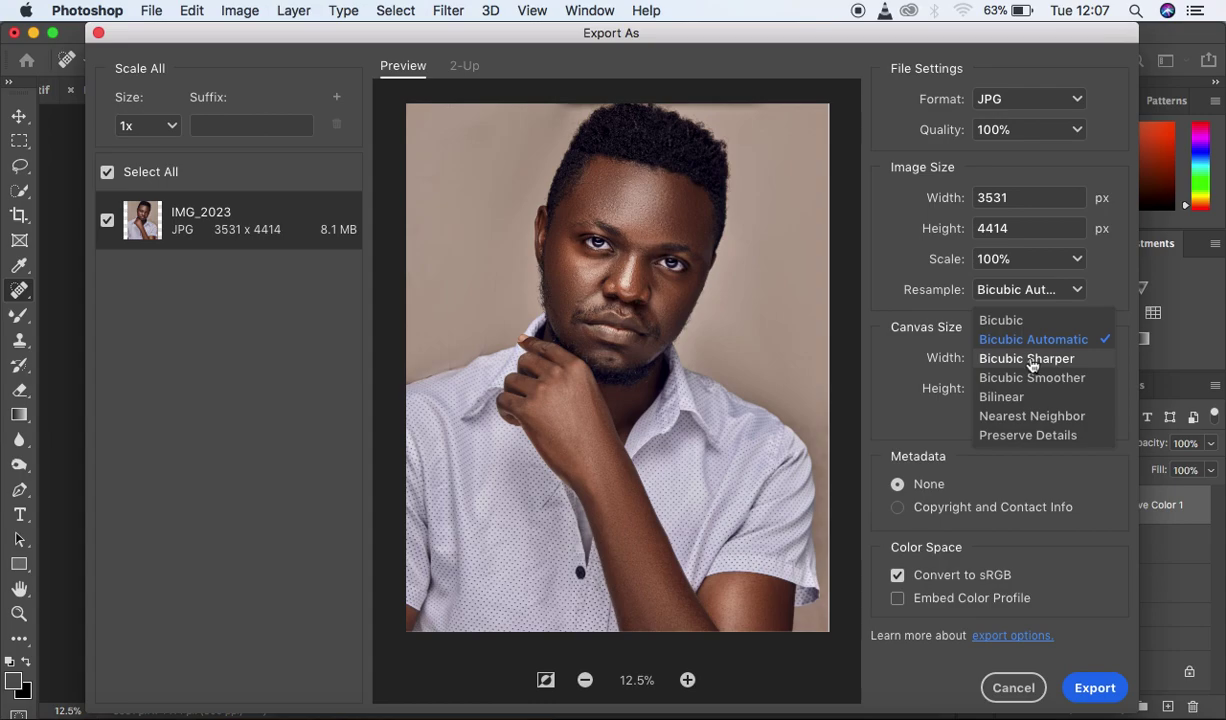
click(1031, 362)
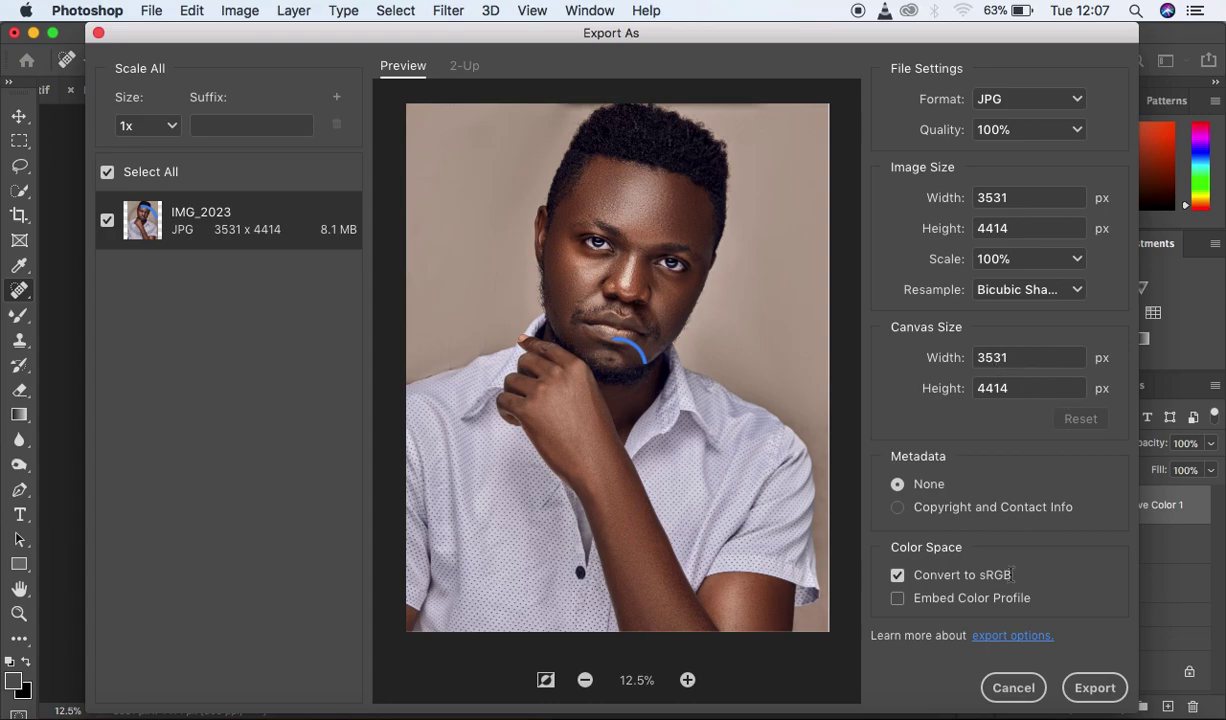
click(898, 601)
click(897, 574)
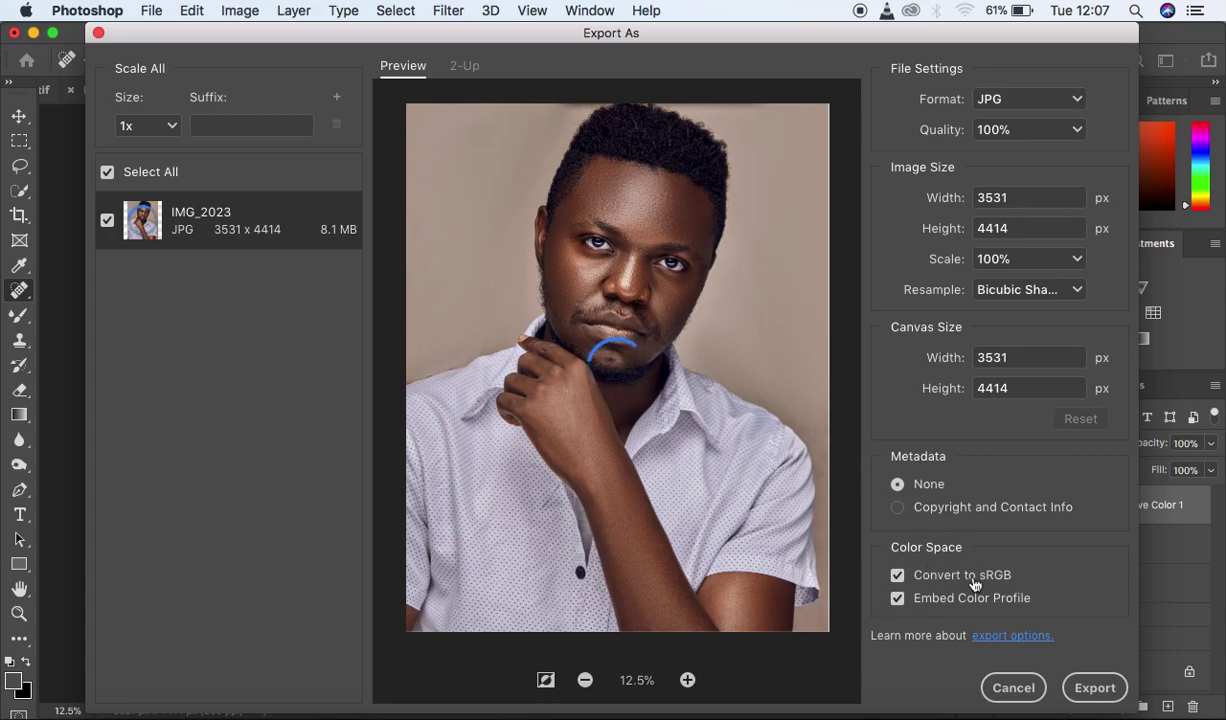
Export the portrait to the RON folder under the file name INSTAGRAM.jpg
click(1090, 688)
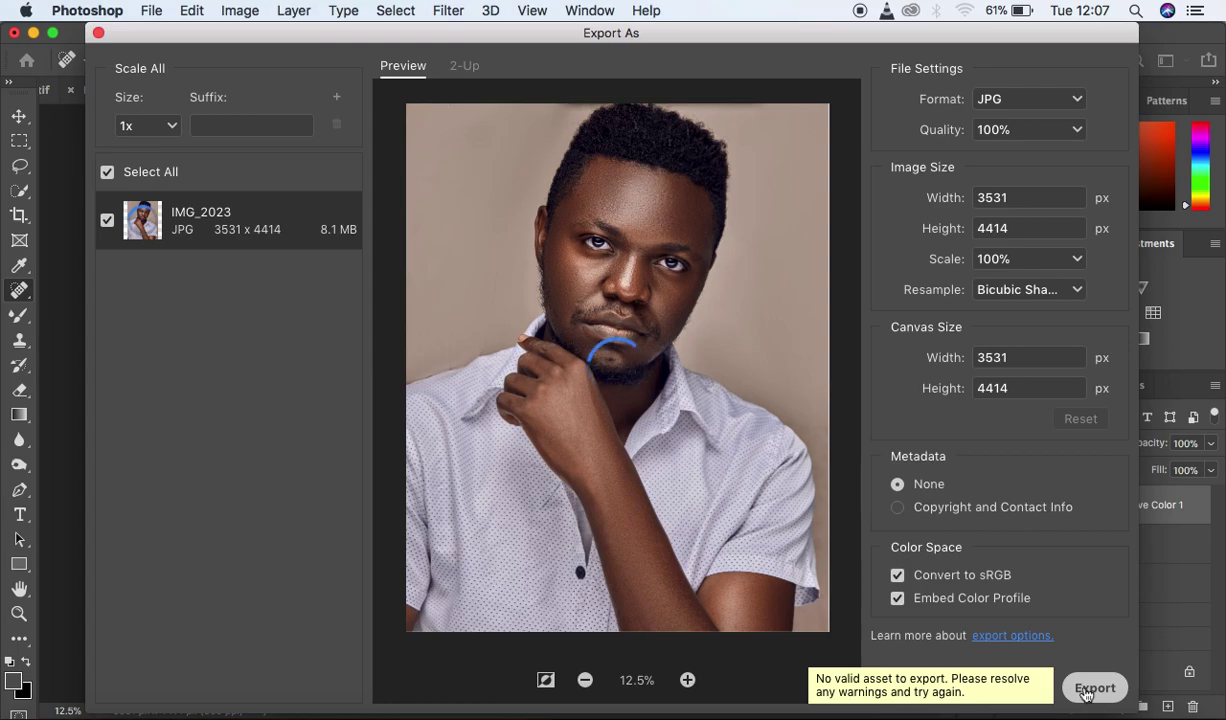
click(1087, 688)
click(1090, 688)
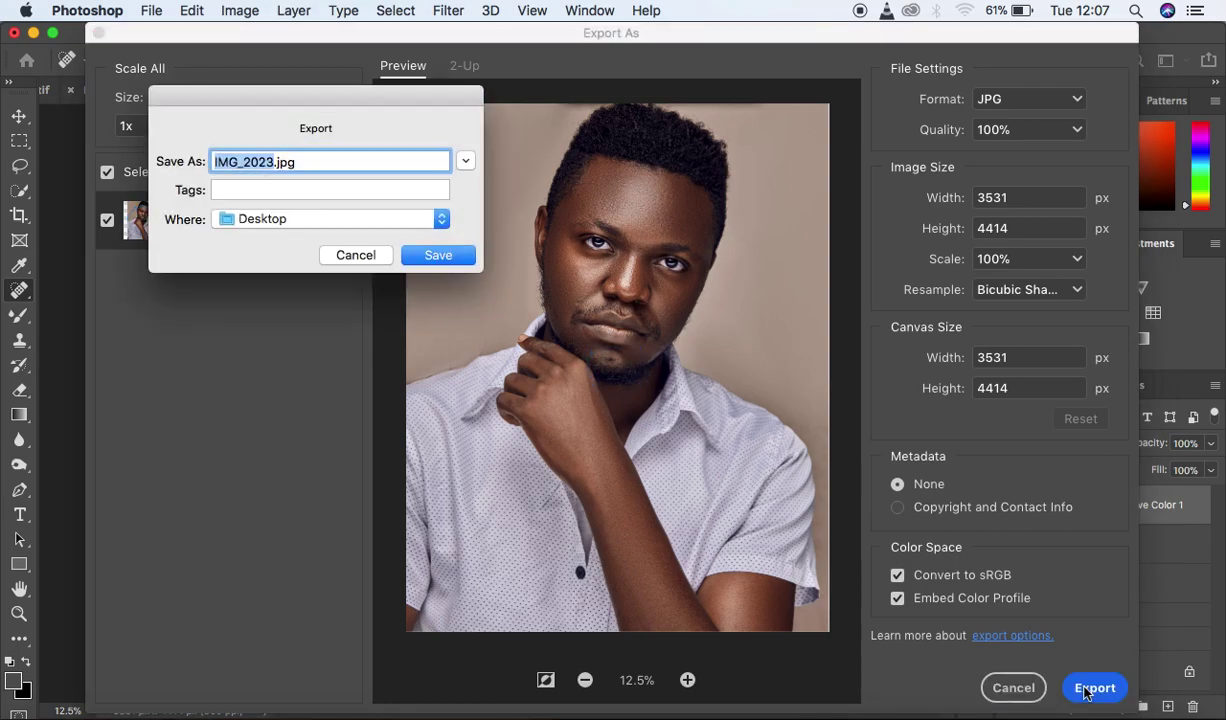
click(440, 220)
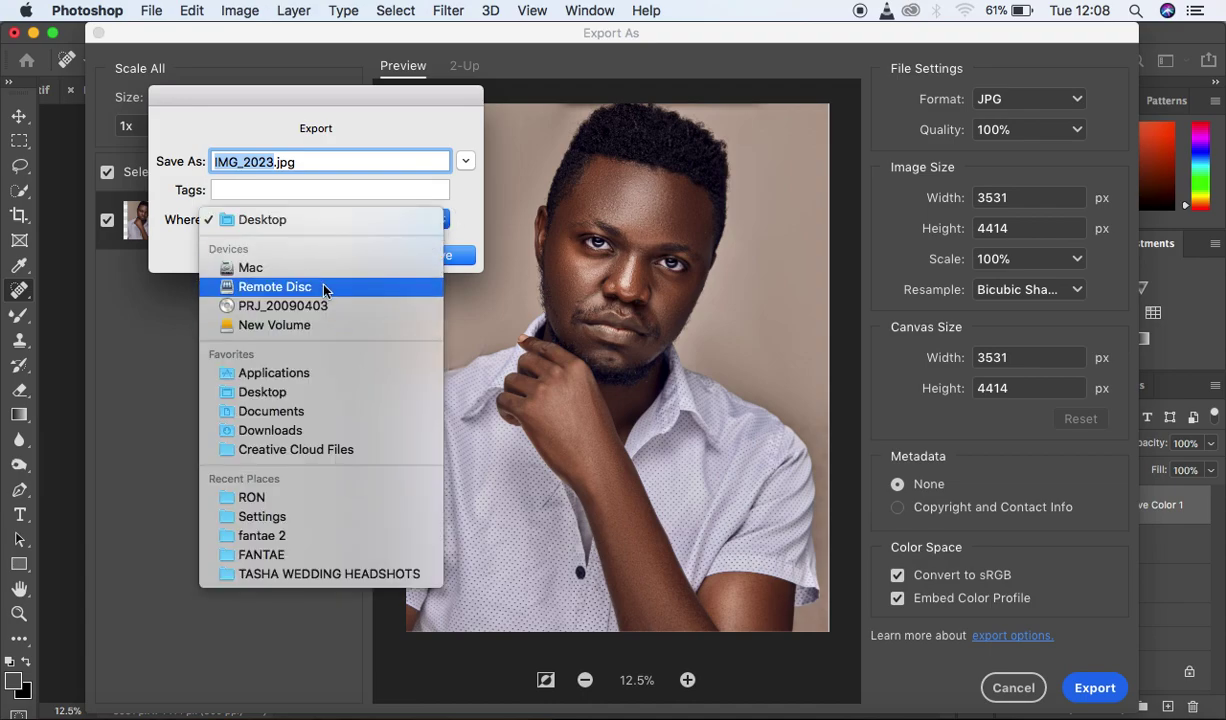
click(293, 497)
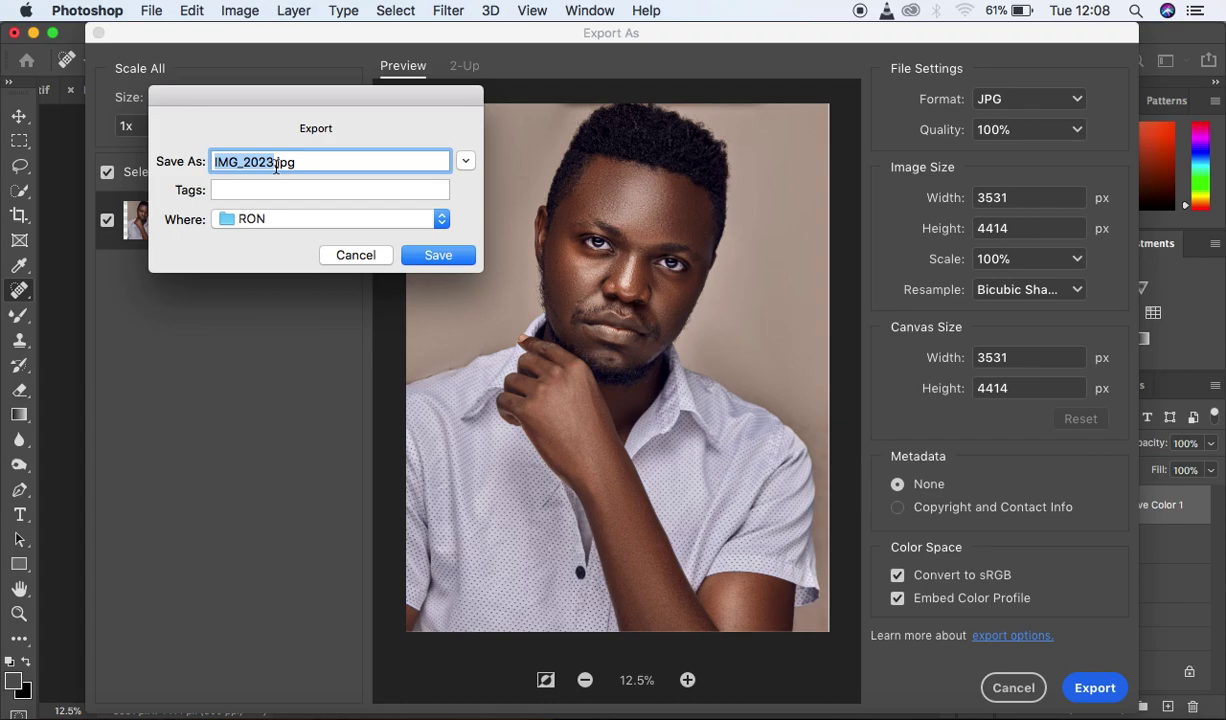
key(BackSpace)
text(INSTAGRAM)
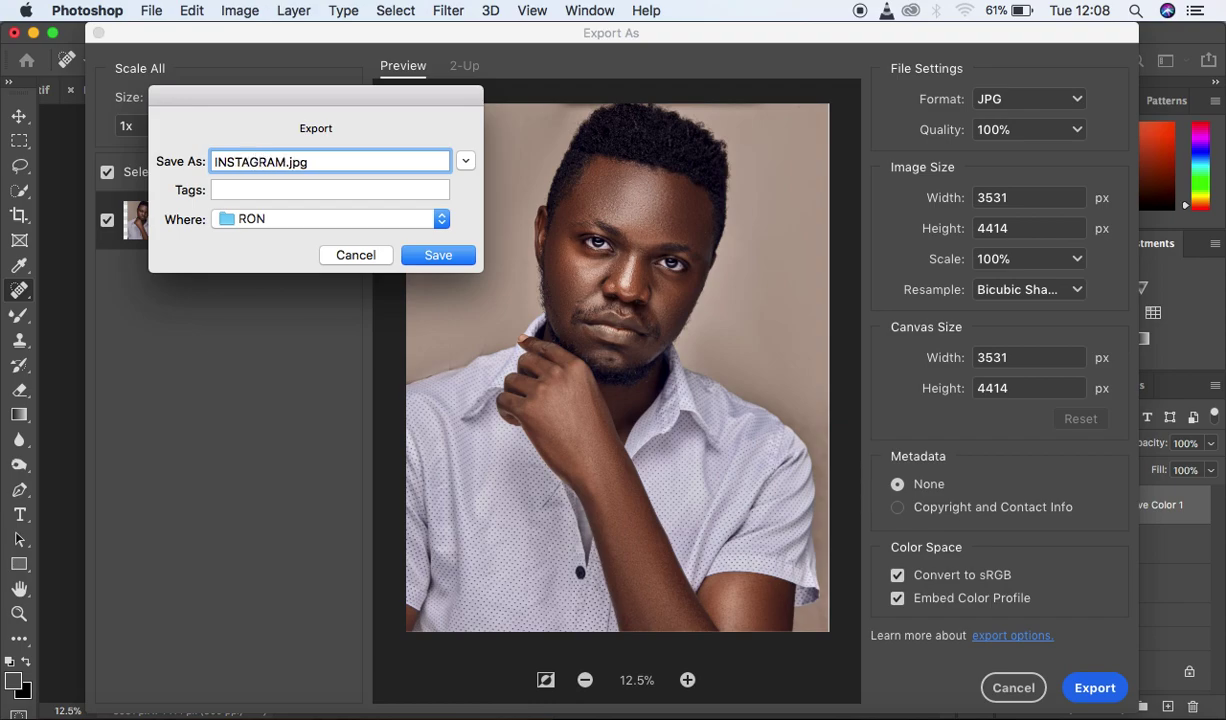
click(433, 257)
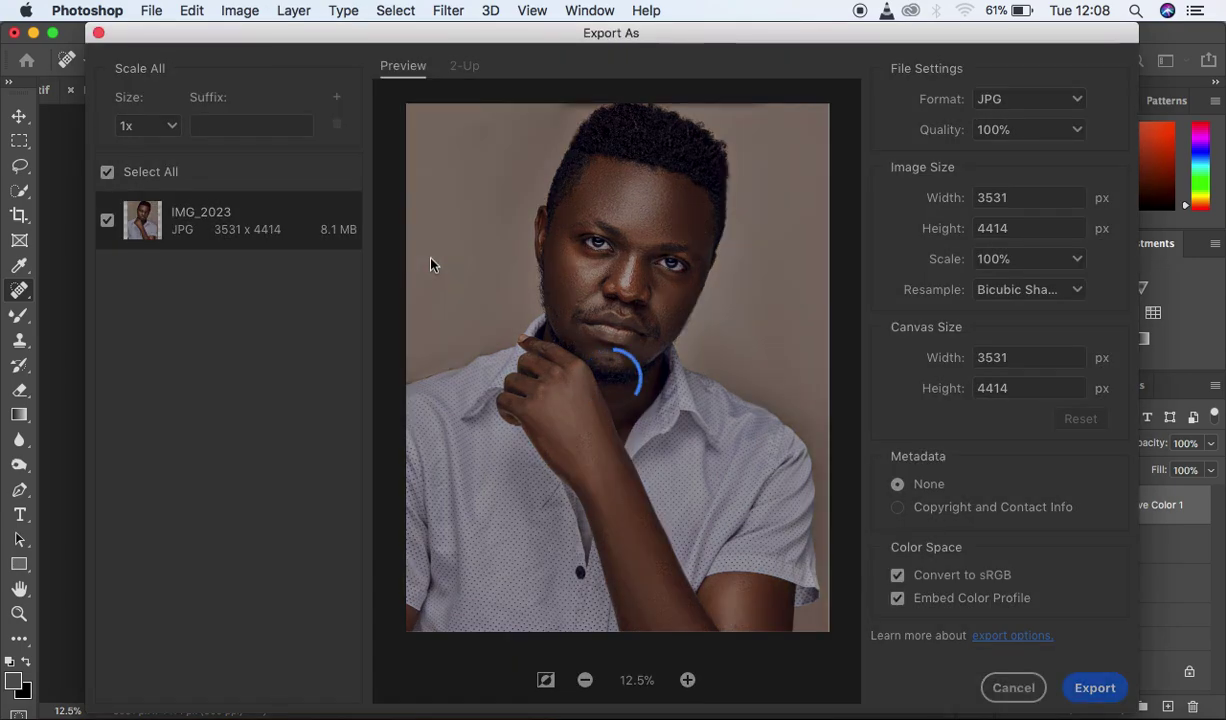